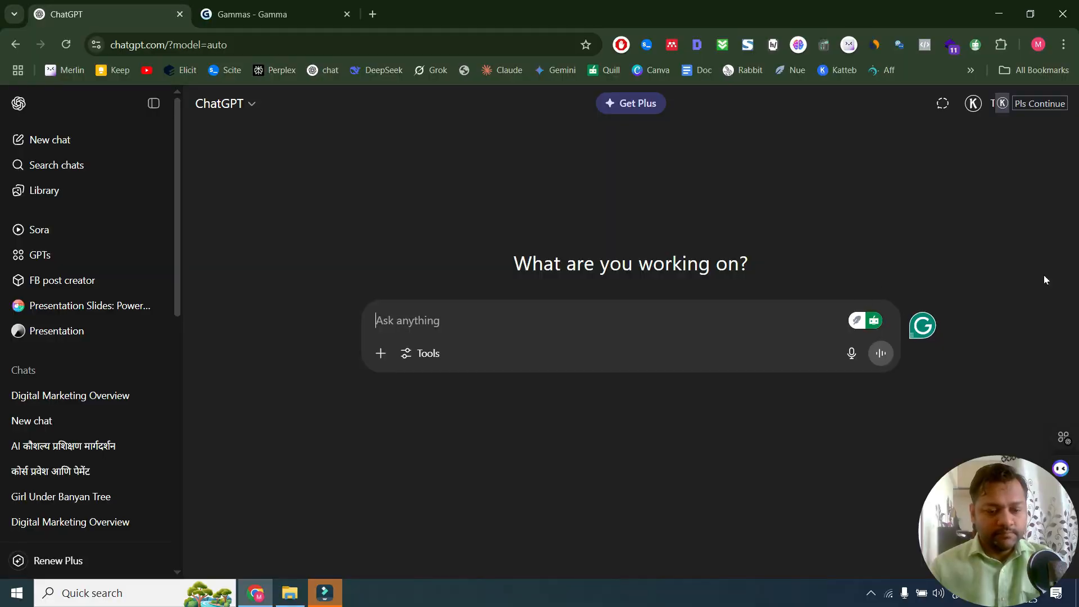
Ask ChatGPT "give me a 10 slide outline on the presentation topic digital marketing"
{"action": "type", "text": "give me a "}
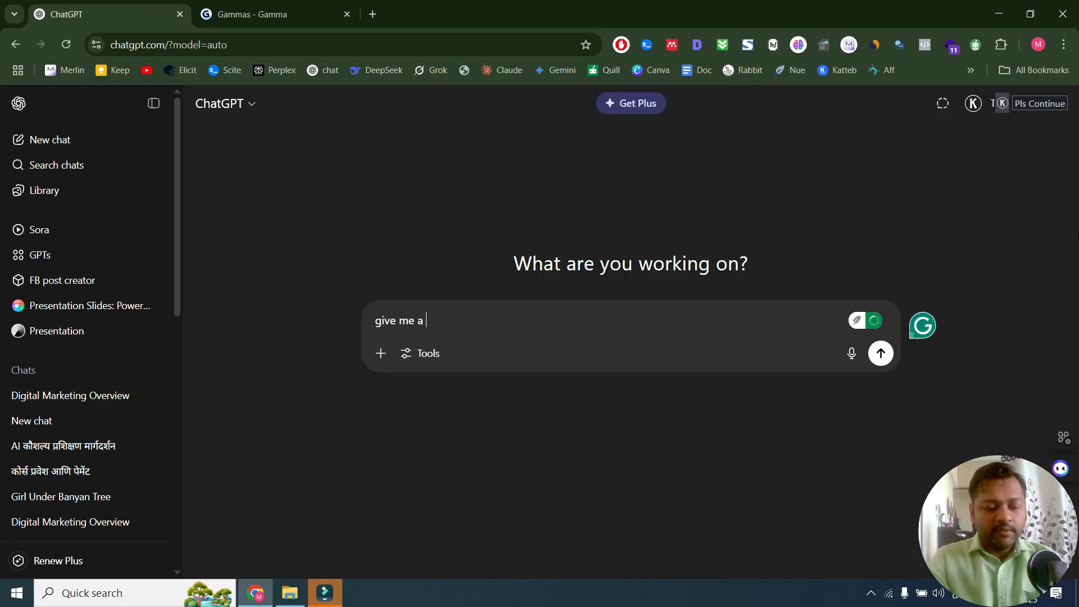
{"action": "type", "text": "10 slide"}
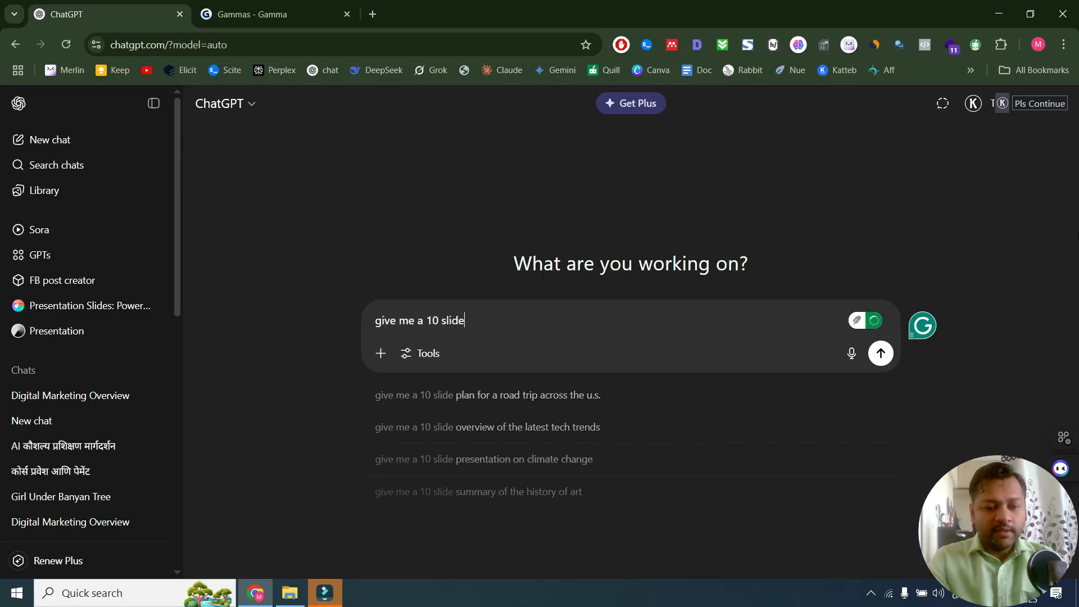
{"action": "type", "text": " outline "}
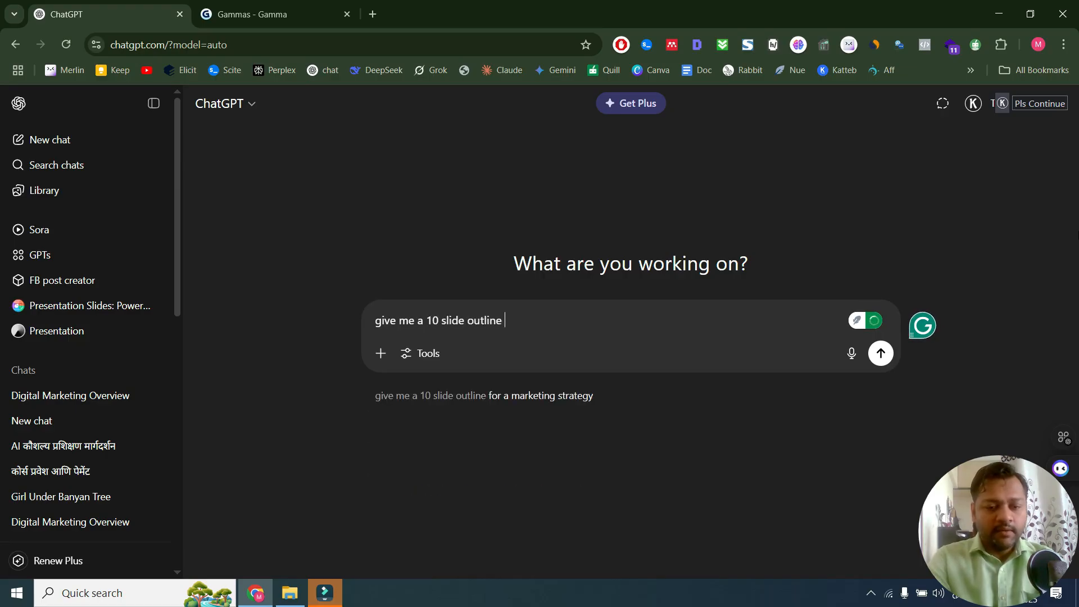
{"action": "type", "text": "on the"}
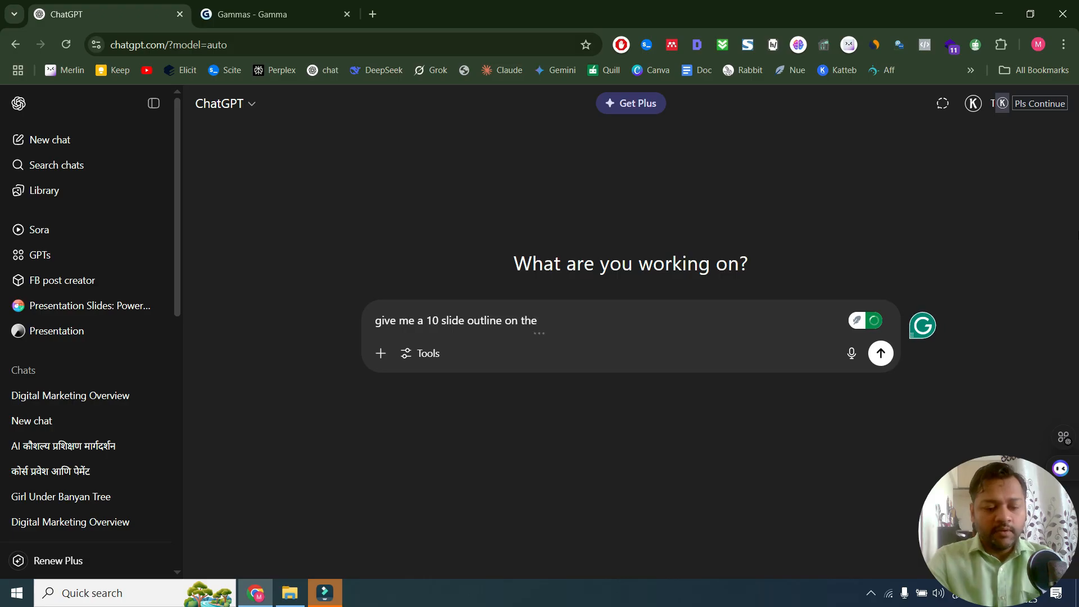
{"action": "type", "text": " present"}
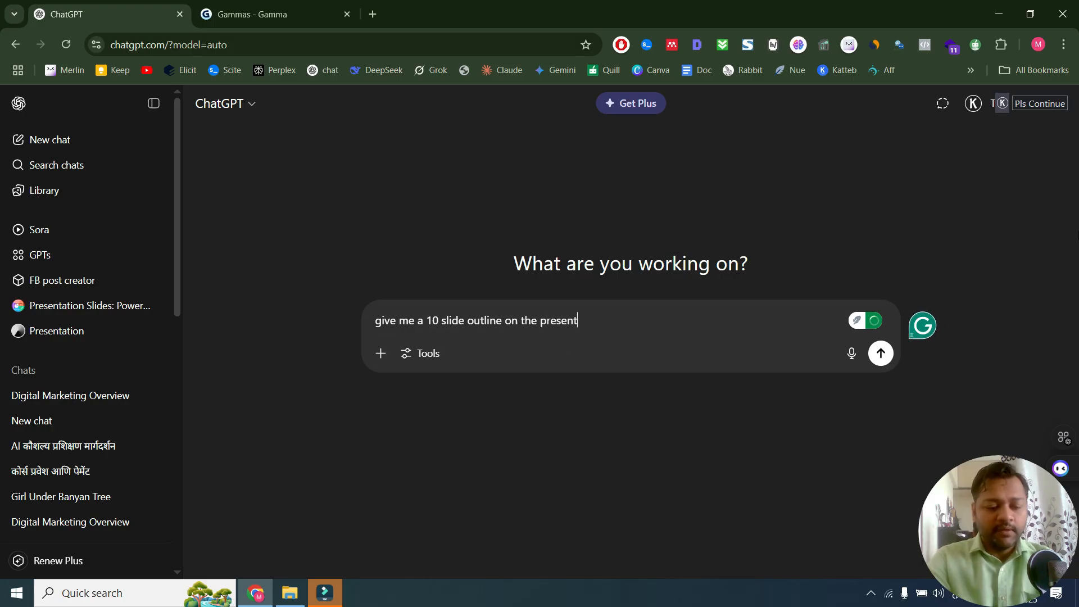
{"action": "type", "text": "ation topi"}
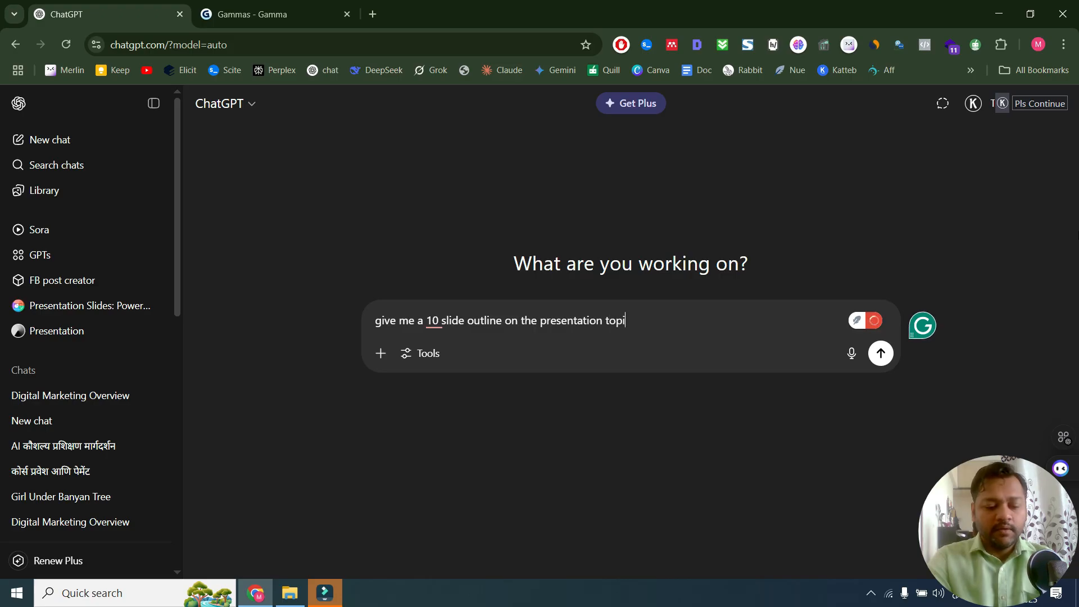
{"action": "type", "text": "c digital marketing"}
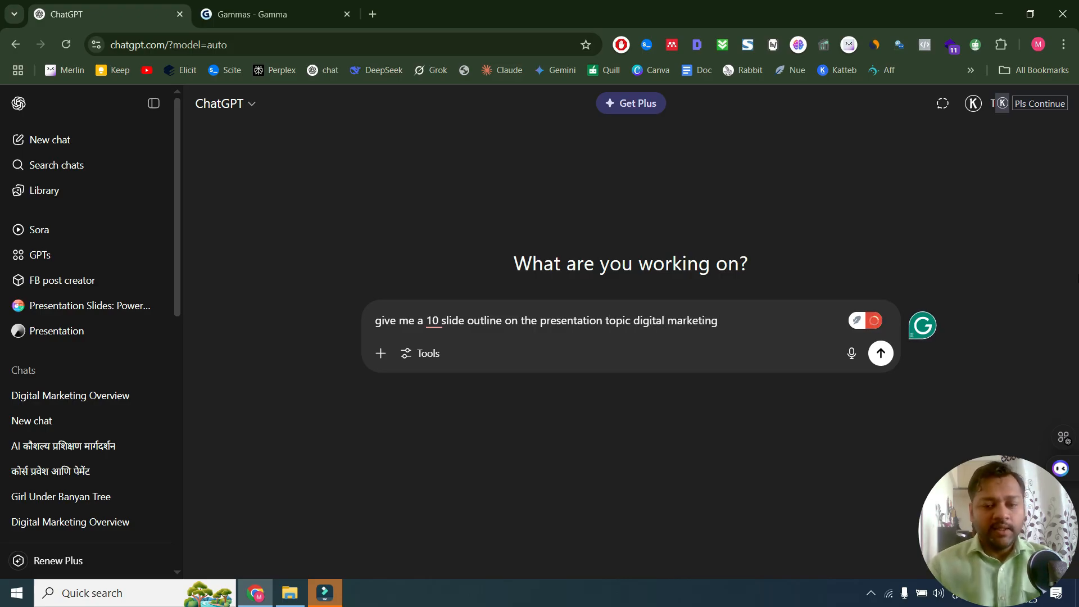
{"action": "left_click", "coordinate": [878, 360]}
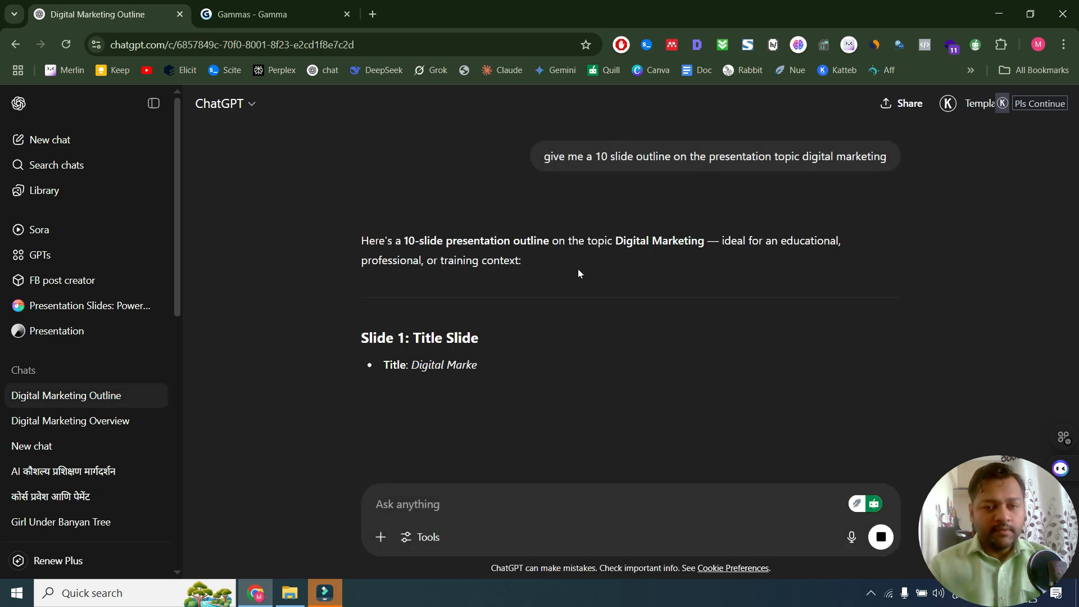
Read through the generated digital marketing outline from the title slide to the conclusion slide
{"action": "scroll", "coordinate": [580, 273], "scroll_direction": "down", "scroll_amount": 2}
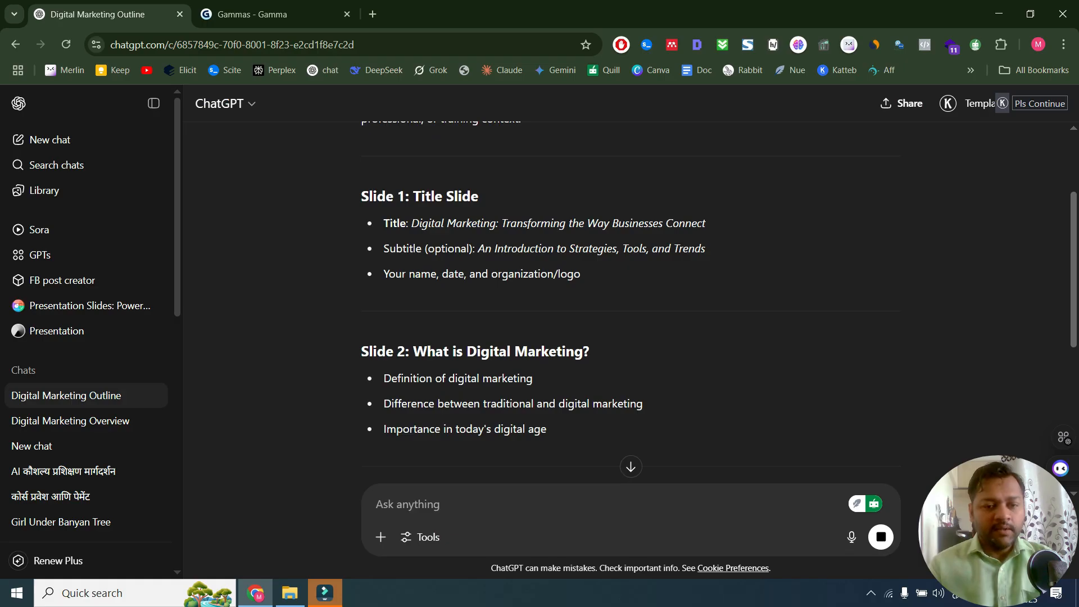
{"action": "scroll", "coordinate": [587, 266], "scroll_direction": "down", "scroll_amount": 2}
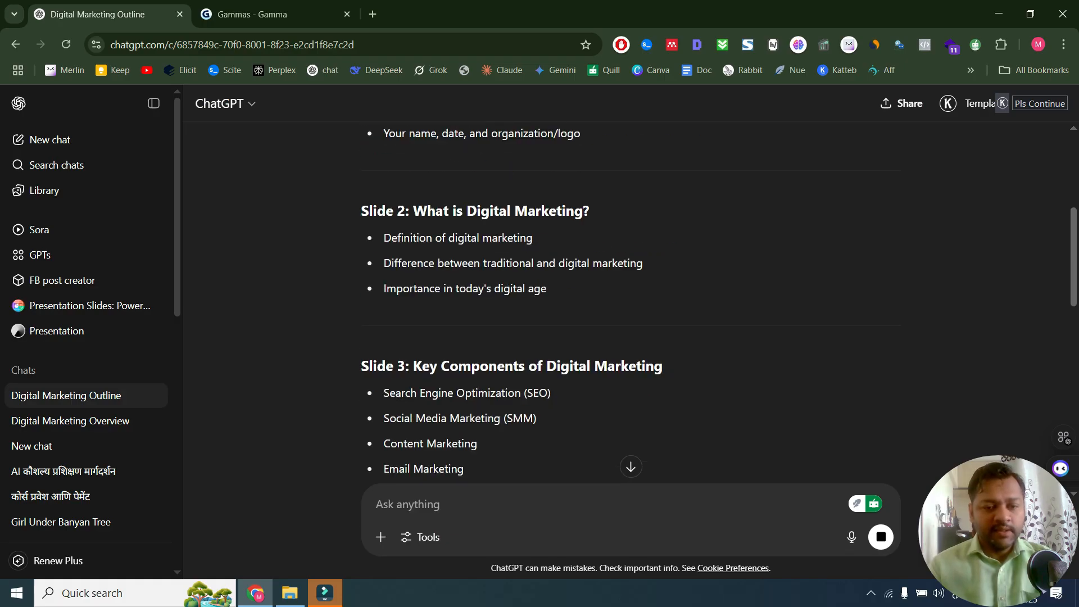
{"action": "scroll", "coordinate": [586, 265], "scroll_direction": "down", "scroll_amount": 8}
{"action": "scroll", "coordinate": [587, 269], "scroll_direction": "down", "scroll_amount": 8}
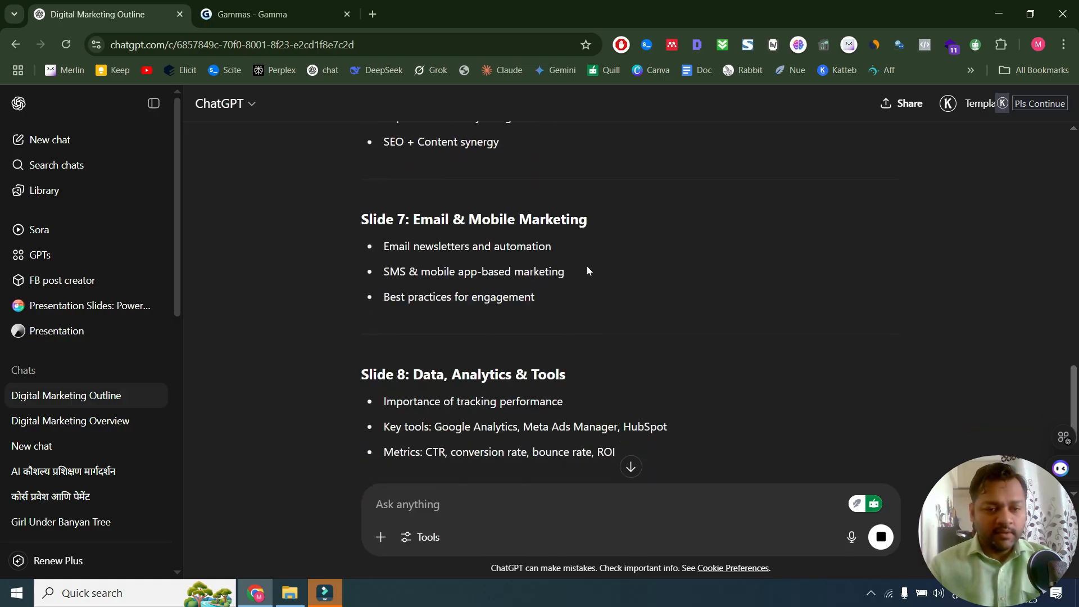
{"action": "scroll", "coordinate": [588, 270], "scroll_direction": "down", "scroll_amount": 4}
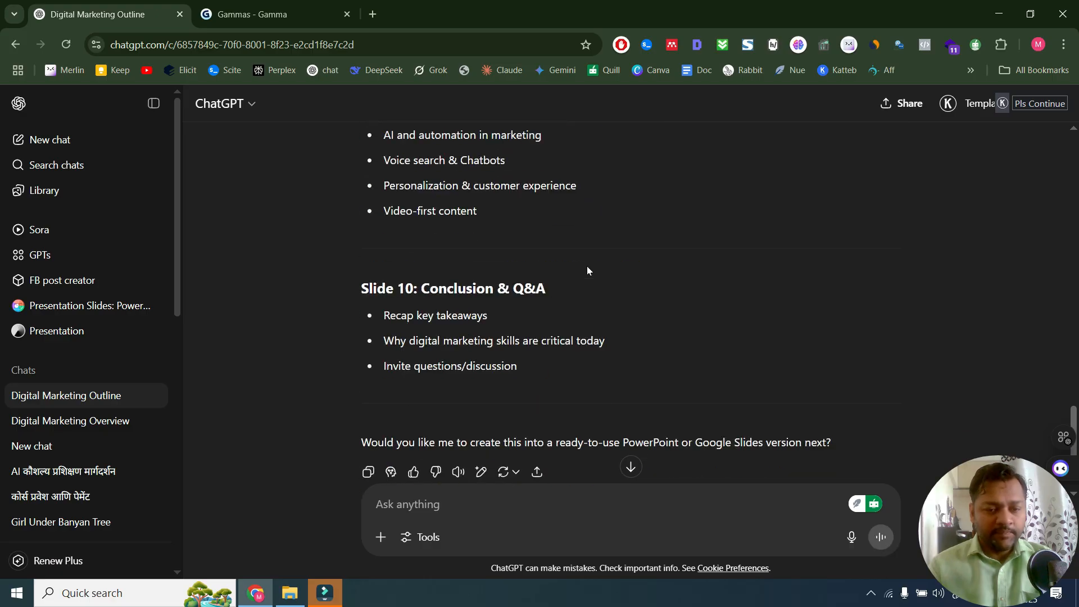
{"action": "scroll", "coordinate": [588, 271], "scroll_direction": "up", "scroll_amount": 17}
{"action": "scroll", "coordinate": [587, 270], "scroll_direction": "up", "scroll_amount": 10}
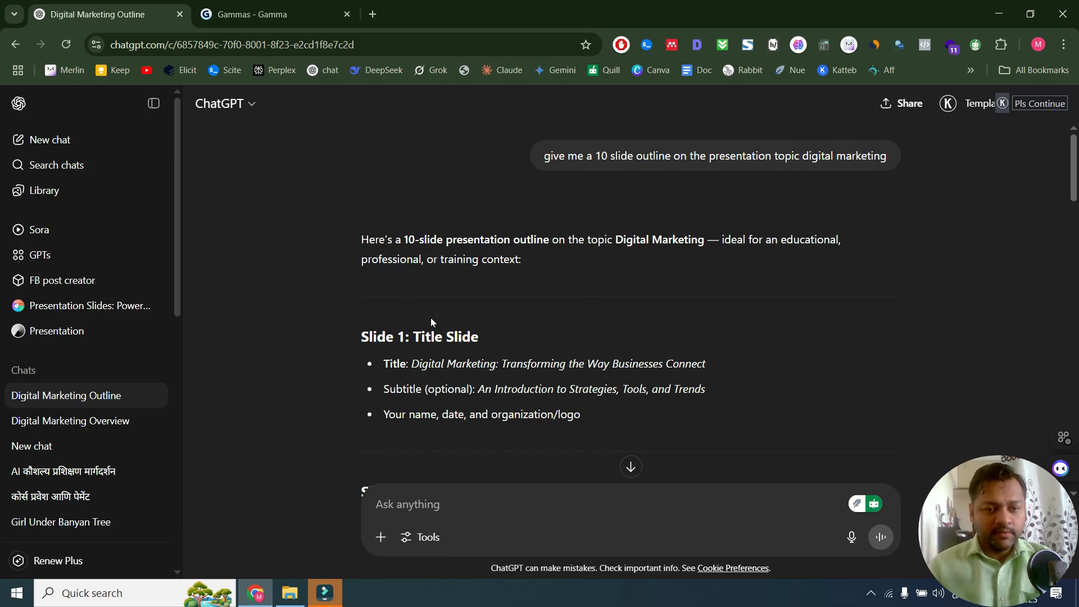
Copy the outline text from the Slide 1 heading through the last bullet of Slide 10
{"action": "left_click_drag", "start_coordinate": [363, 338], "coordinate": [602, 321]}
{"action": "scroll", "coordinate": [602, 325], "scroll_direction": "down", "scroll_amount": 18}
{"action": "scroll", "coordinate": [602, 324], "scroll_direction": "down", "scroll_amount": 2}
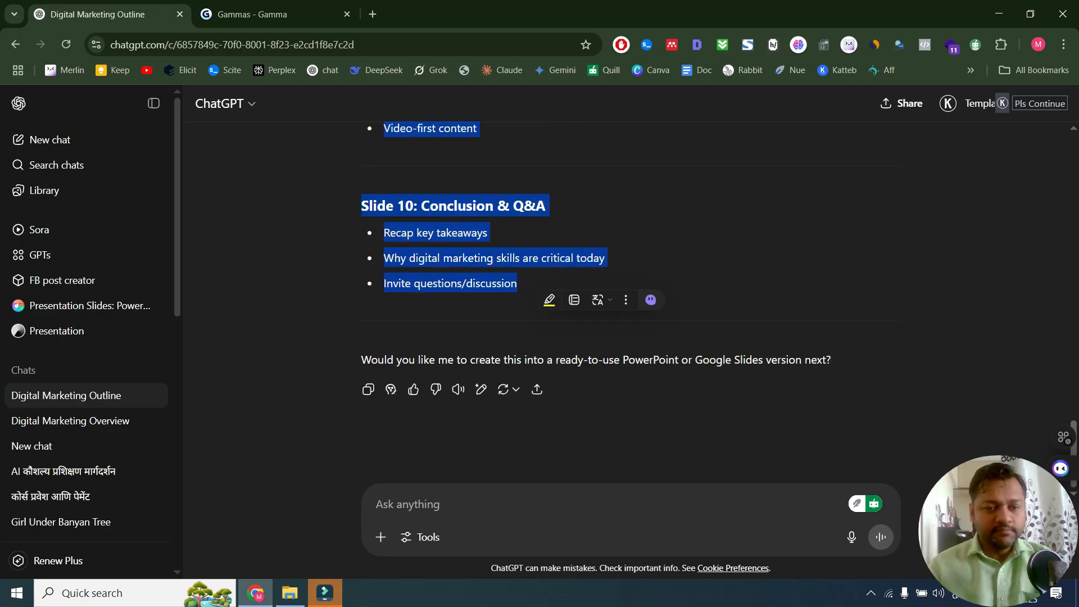
{"action": "right_click", "coordinate": [475, 208]}
{"action": "left_click", "coordinate": [494, 220]}
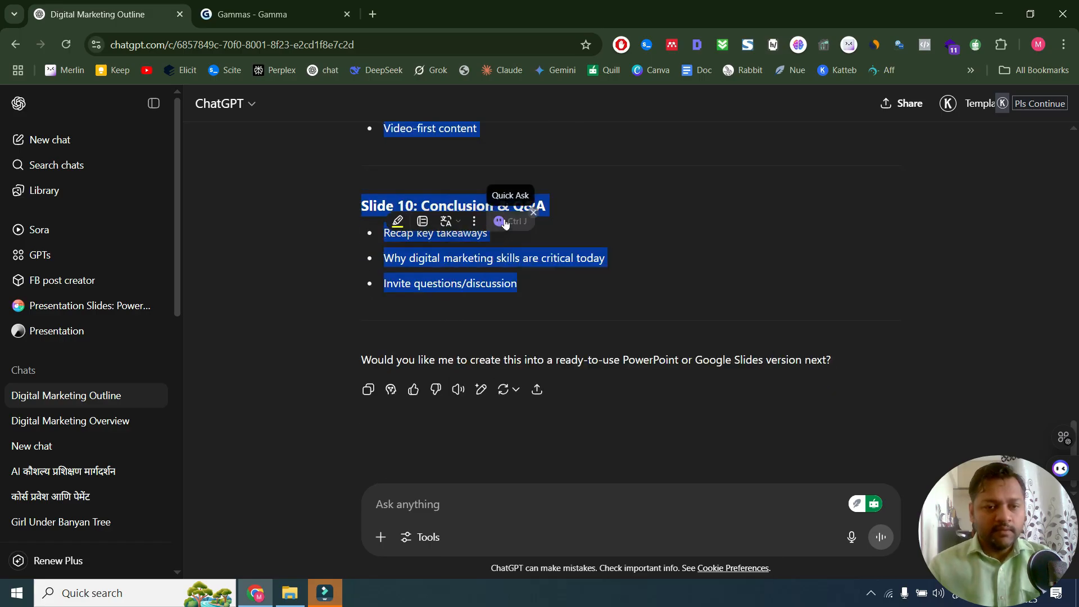
{"action": "scroll", "coordinate": [505, 218], "scroll_direction": "up", "scroll_amount": 10}
{"action": "scroll", "coordinate": [505, 222], "scroll_direction": "up", "scroll_amount": 5}
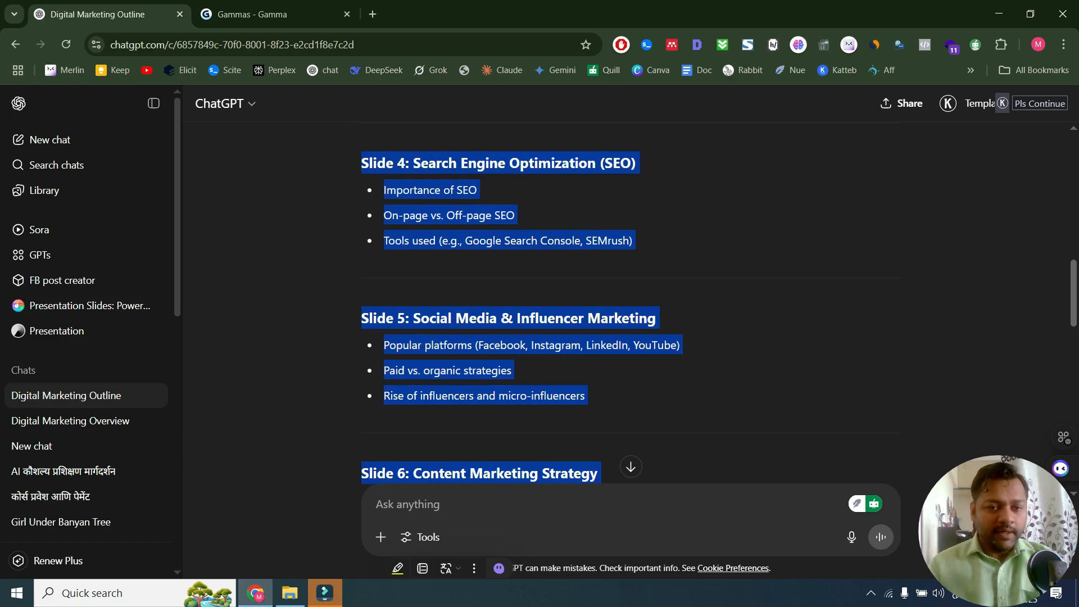
{"action": "scroll", "coordinate": [506, 222], "scroll_direction": "up", "scroll_amount": 5}
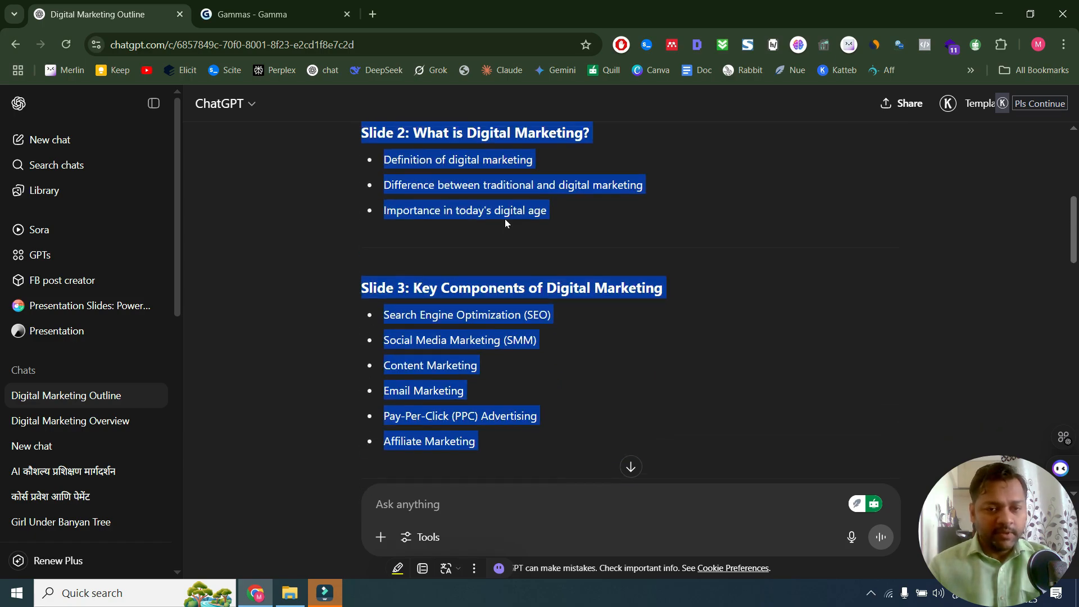
{"action": "scroll", "coordinate": [505, 223], "scroll_direction": "up", "scroll_amount": 1}
{"action": "scroll", "coordinate": [504, 223], "scroll_direction": "up", "scroll_amount": 3}
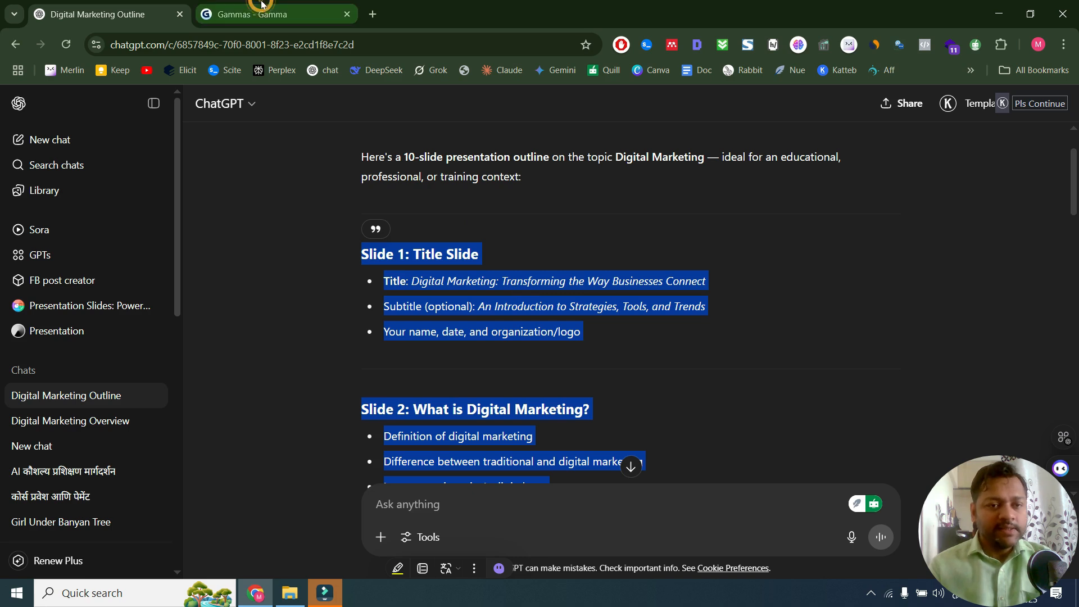
Switch to Gamma and start a new AI creation using the Paste in text method
{"action": "left_click", "coordinate": [260, 12]}
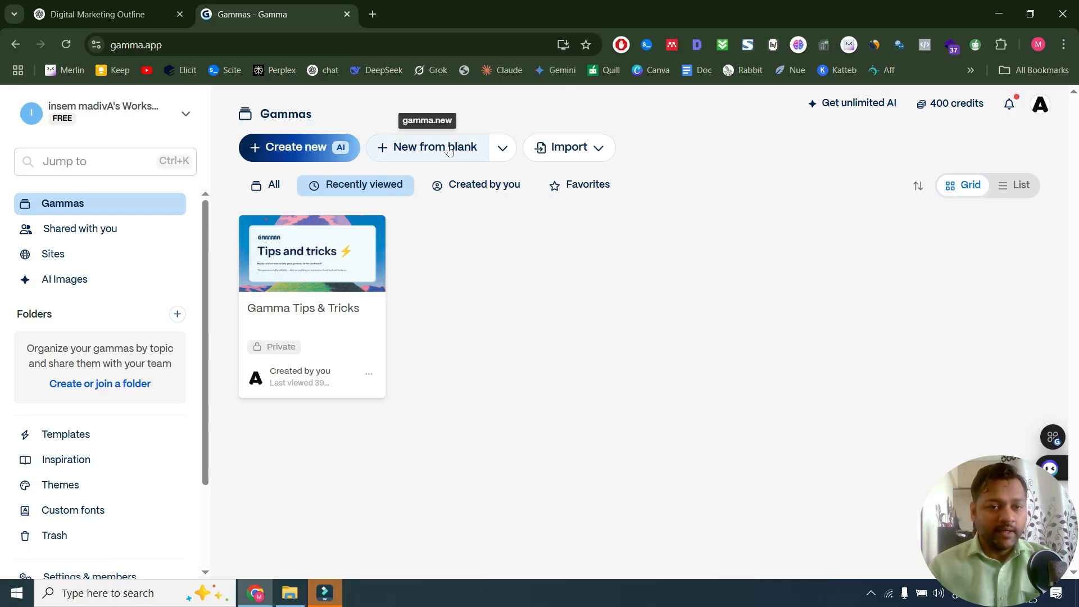
{"action": "left_click", "coordinate": [279, 149]}
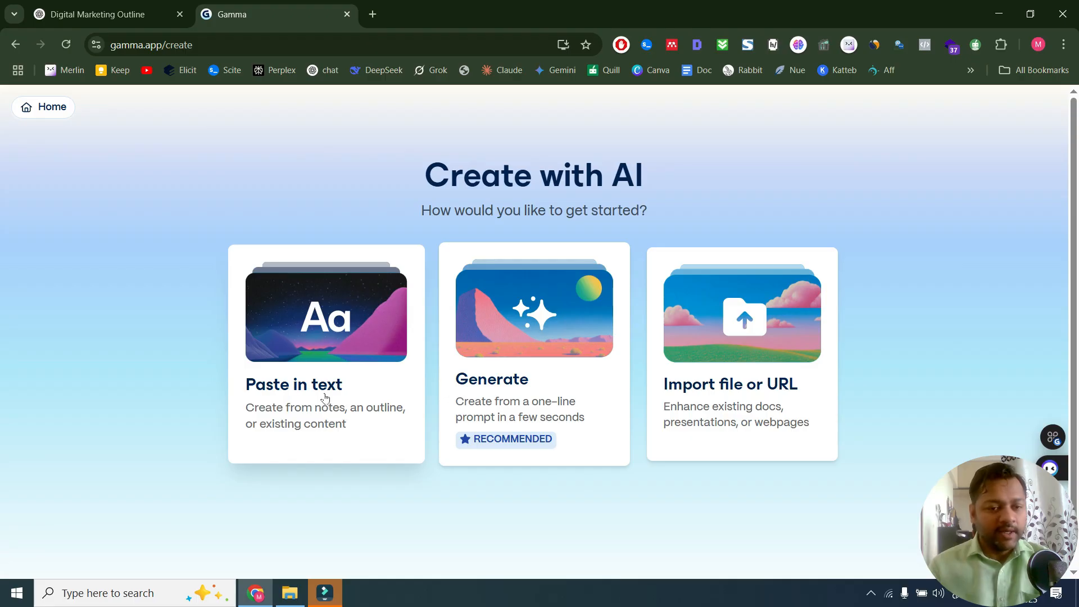
{"action": "left_click", "coordinate": [343, 316]}
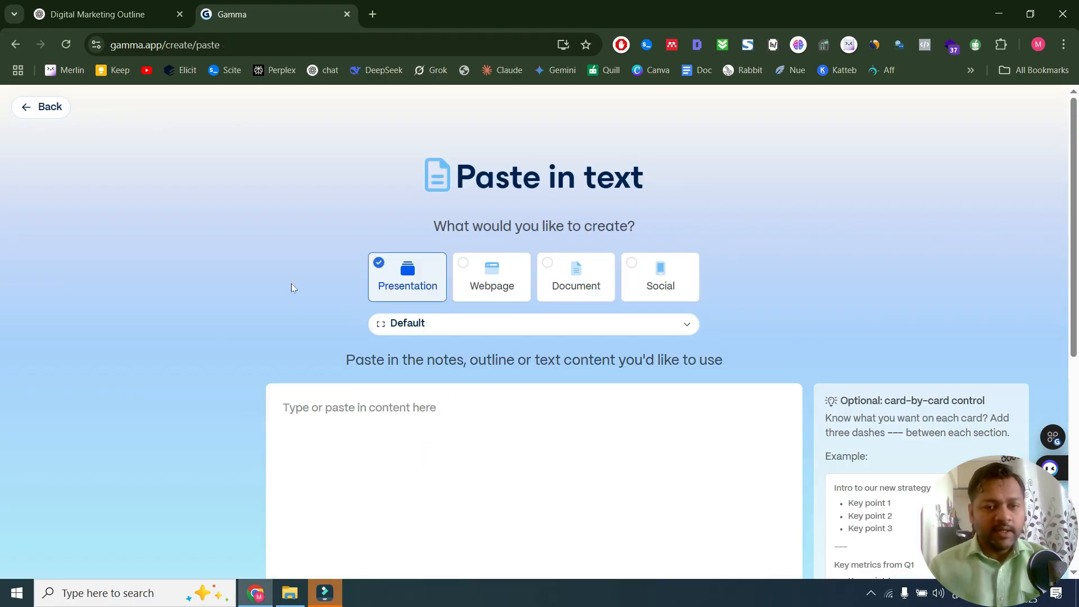
Set the presentation's page style to Traditional
{"action": "scroll", "coordinate": [291, 283], "scroll_direction": "down", "scroll_amount": 1}
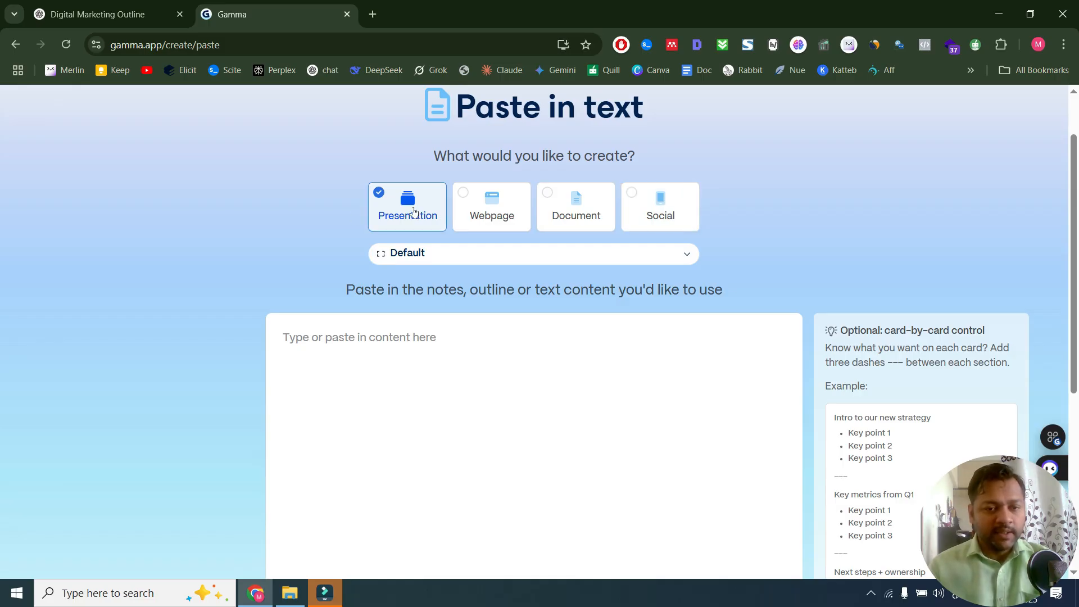
{"action": "left_click", "coordinate": [416, 254]}
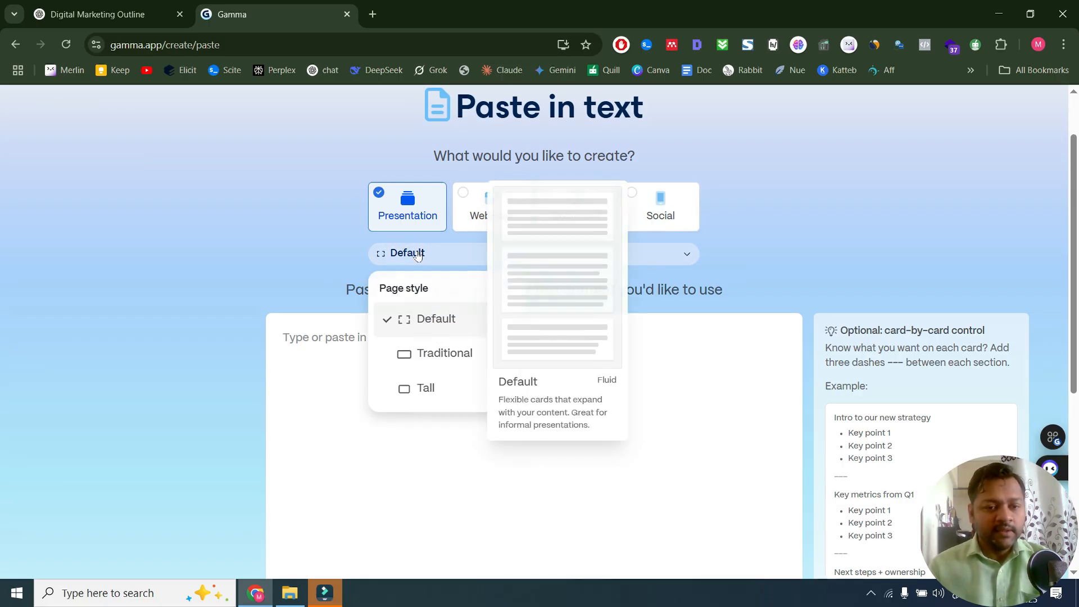
{"action": "left_click", "coordinate": [419, 355]}
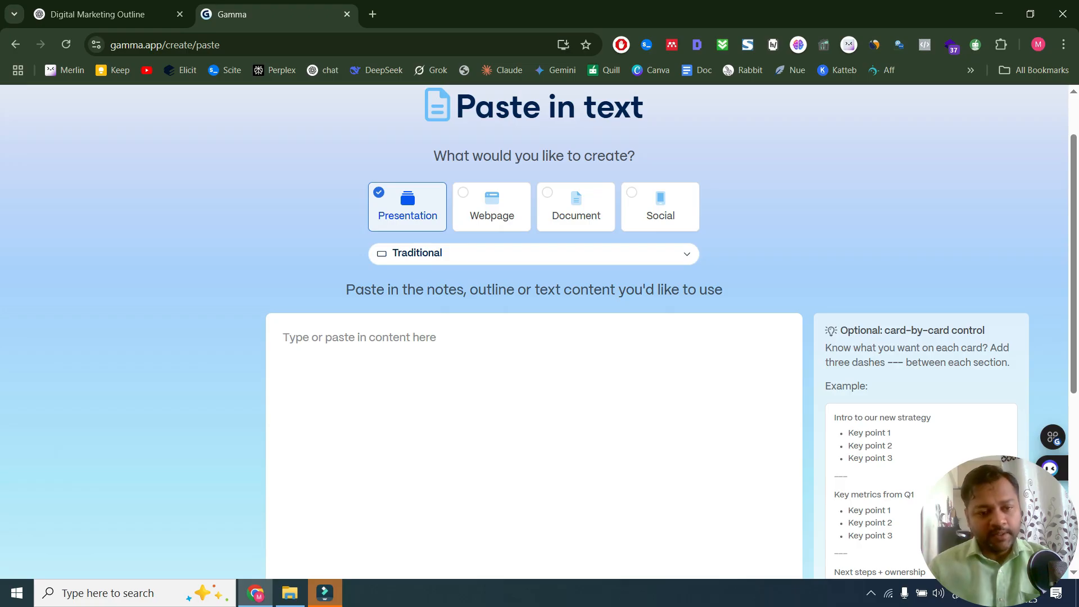
Paste the copied slide outline into the content box and check it from Slide 1 to Slide 10
{"action": "left_click", "coordinate": [362, 315]}
{"action": "scroll", "coordinate": [359, 253], "scroll_direction": "down", "scroll_amount": 4}
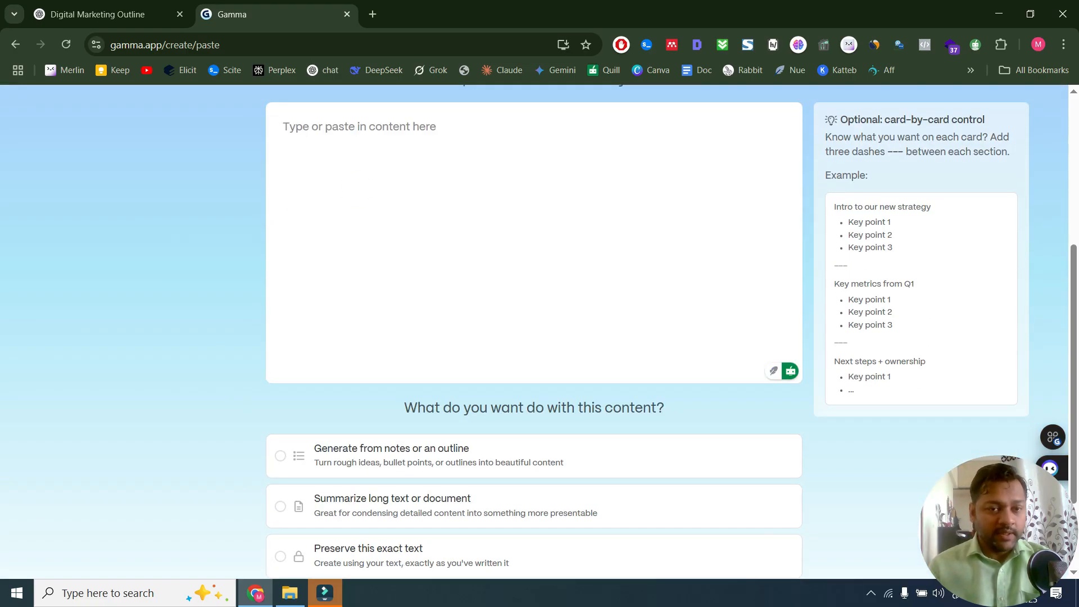
{"action": "right_click", "coordinate": [409, 146]}
{"action": "left_click", "coordinate": [458, 305]}
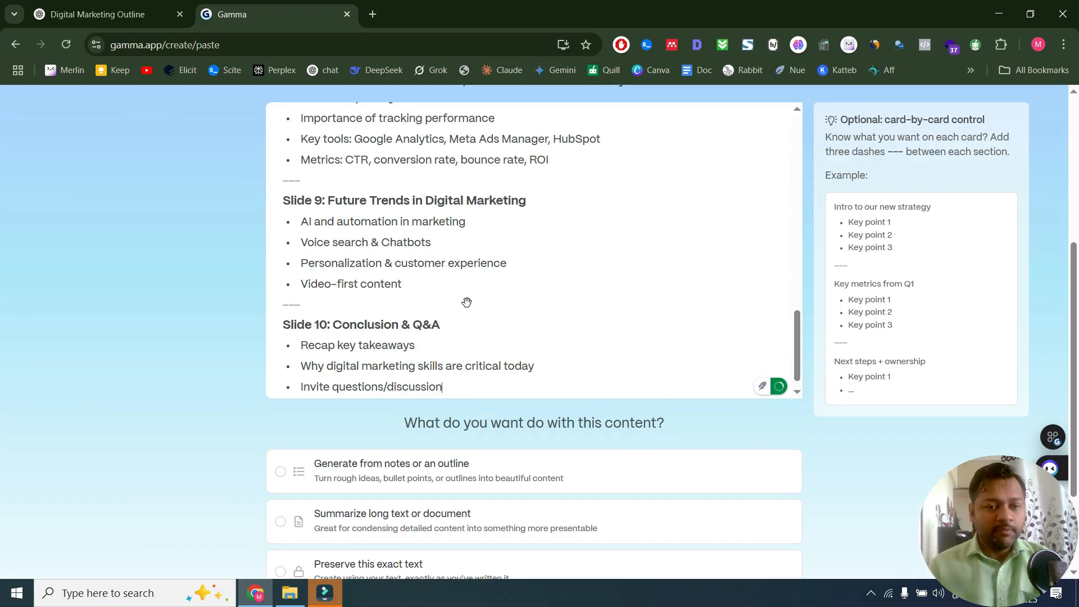
{"action": "key", "text": "ctrl+Home"}
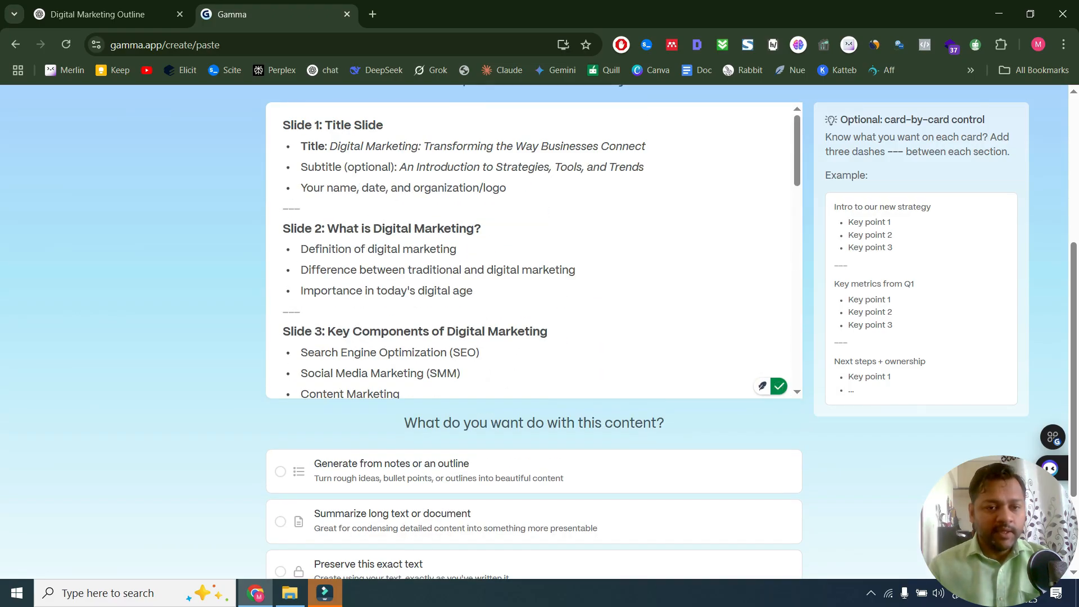
{"action": "key", "text": "ctrl+End"}
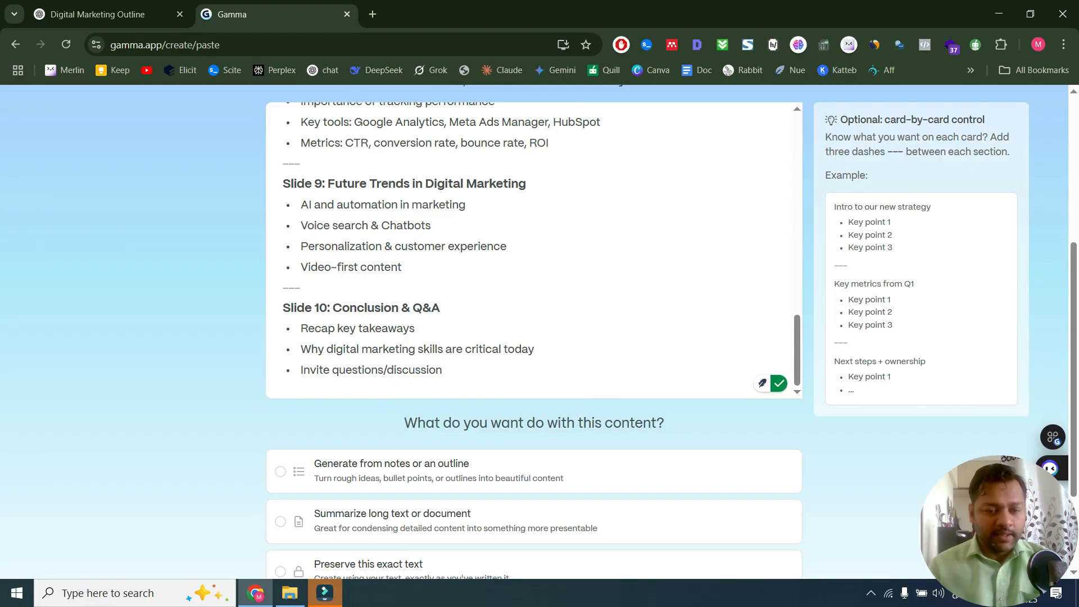
{"action": "left_click_drag", "start_coordinate": [445, 226], "coordinate": [301, 225]}
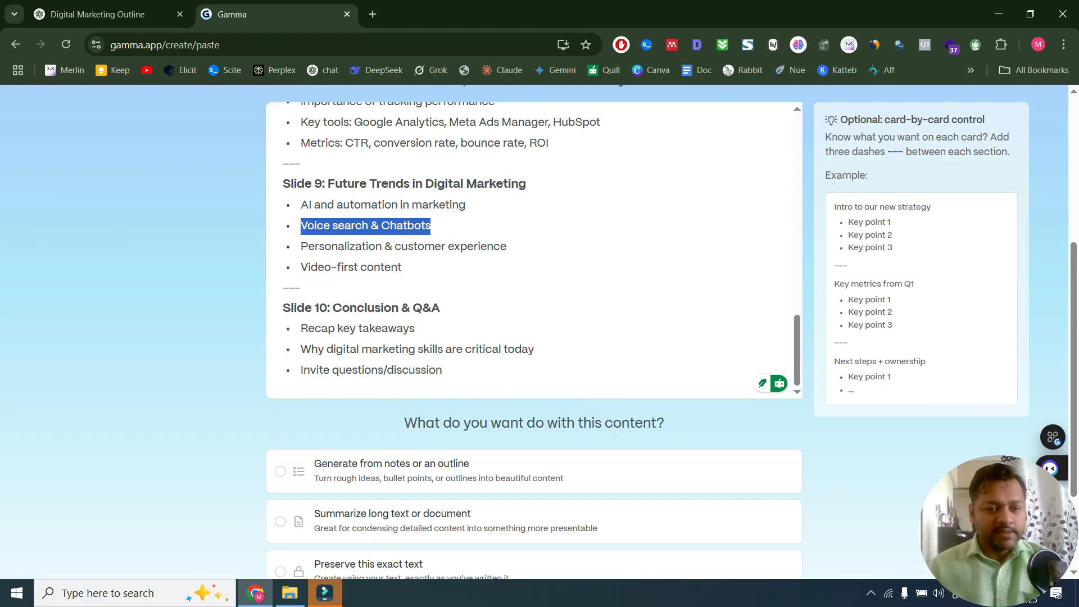
{"action": "left_click", "coordinate": [217, 344]}
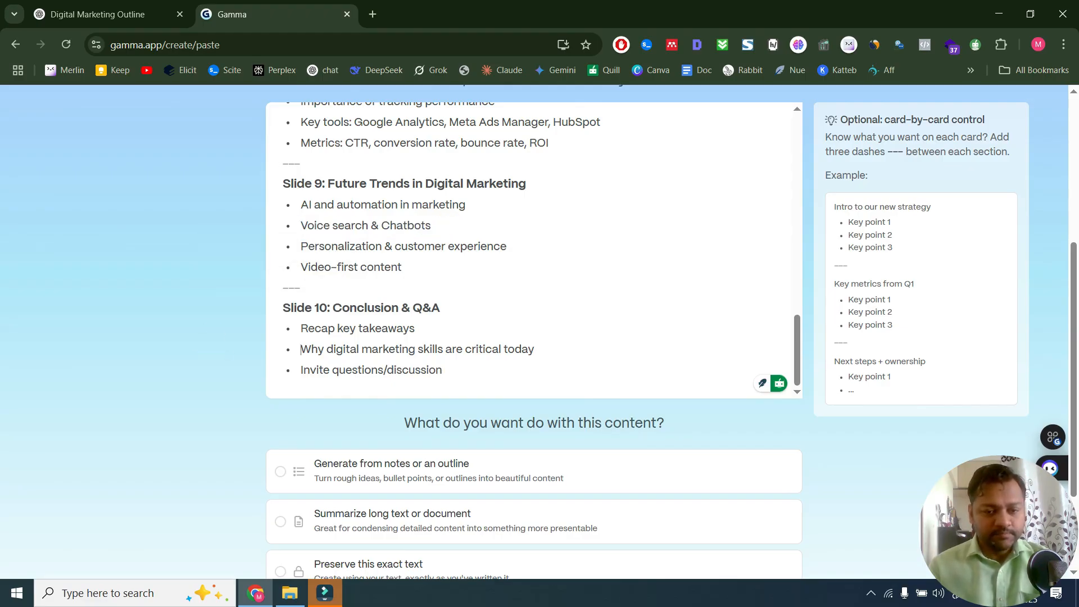
Choose to generate from notes or an outline and continue to the prompt editor
{"action": "scroll", "coordinate": [407, 302], "scroll_direction": "down", "scroll_amount": 2}
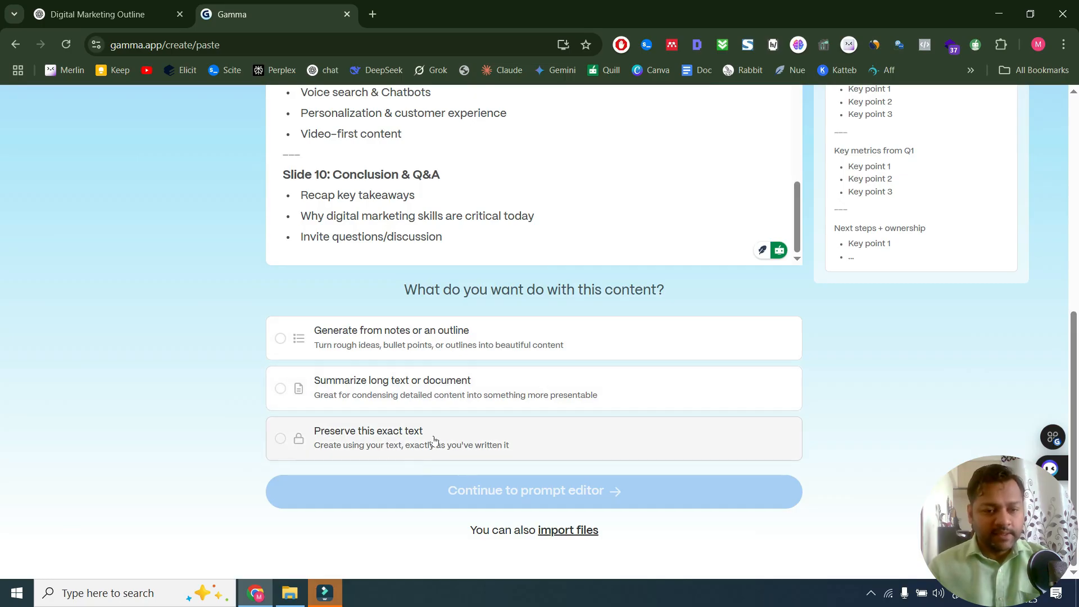
{"action": "left_click", "coordinate": [348, 341]}
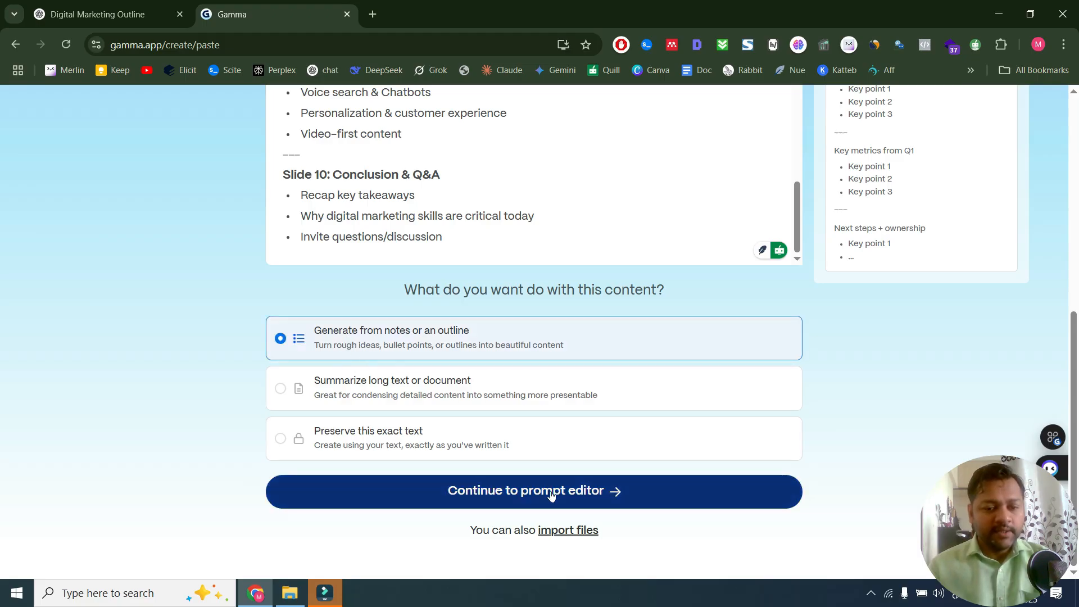
{"action": "left_click", "coordinate": [582, 490]}
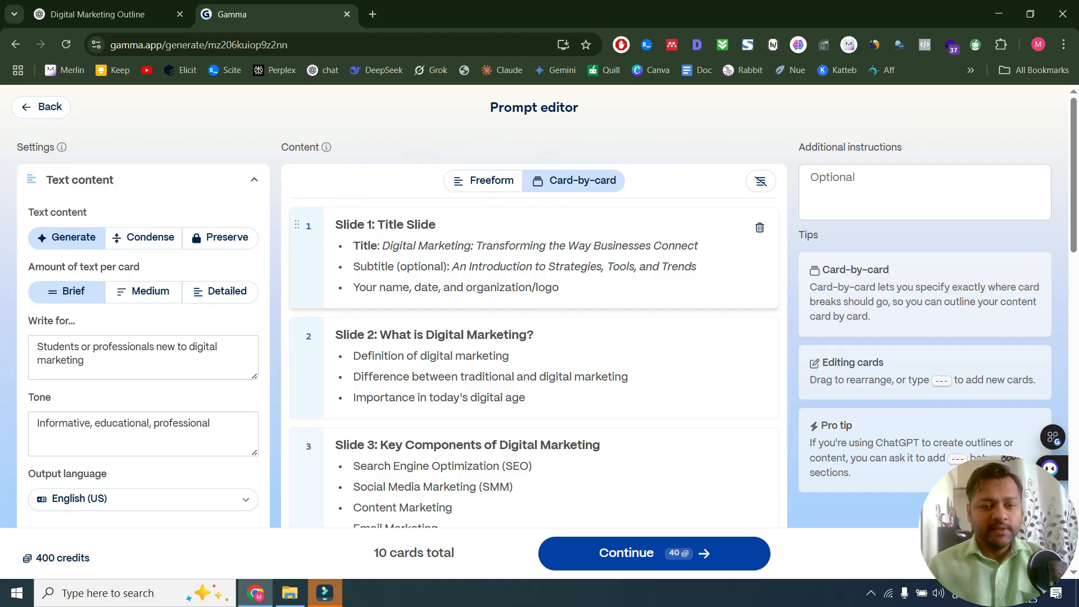
Set the amount of text per card to Medium, leaving the additional instructions empty
{"action": "left_click", "coordinate": [870, 180]}
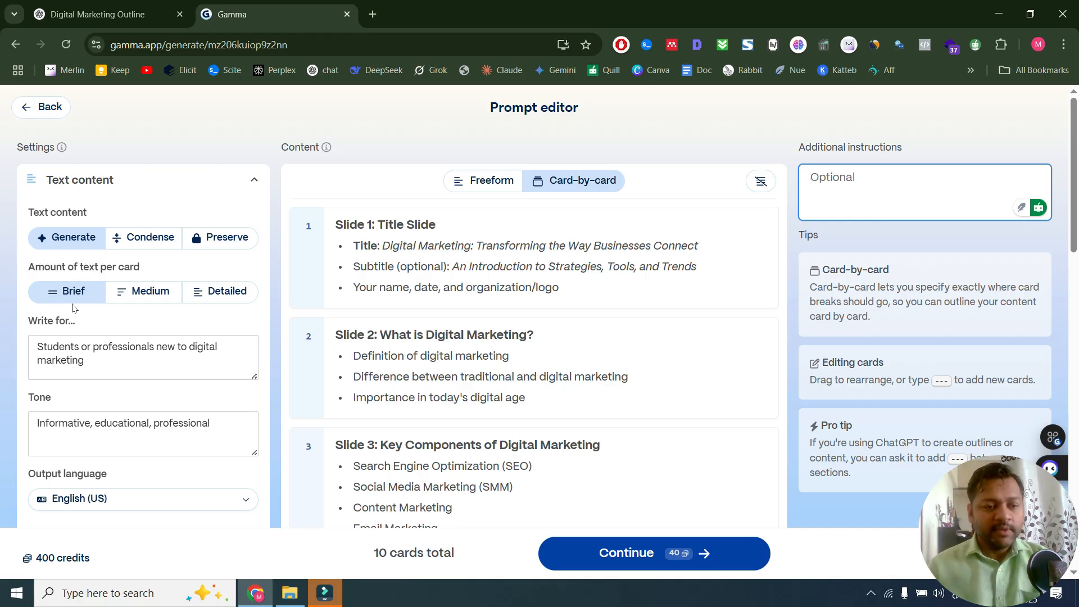
{"action": "left_click", "coordinate": [145, 298]}
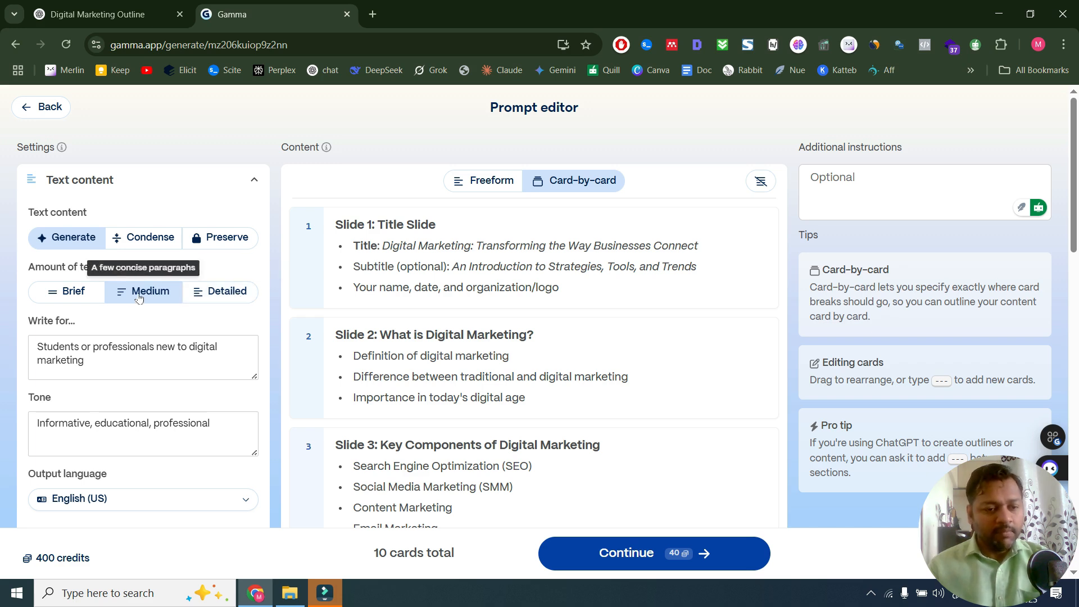
{"action": "left_click", "coordinate": [112, 355]}
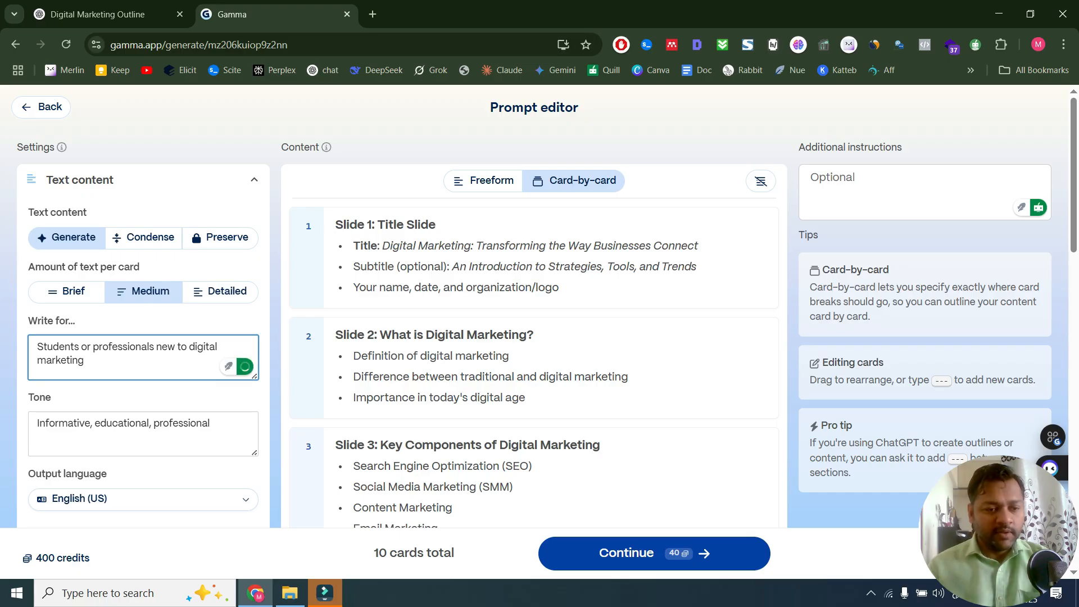
{"action": "key", "text": "ctrl+a"}
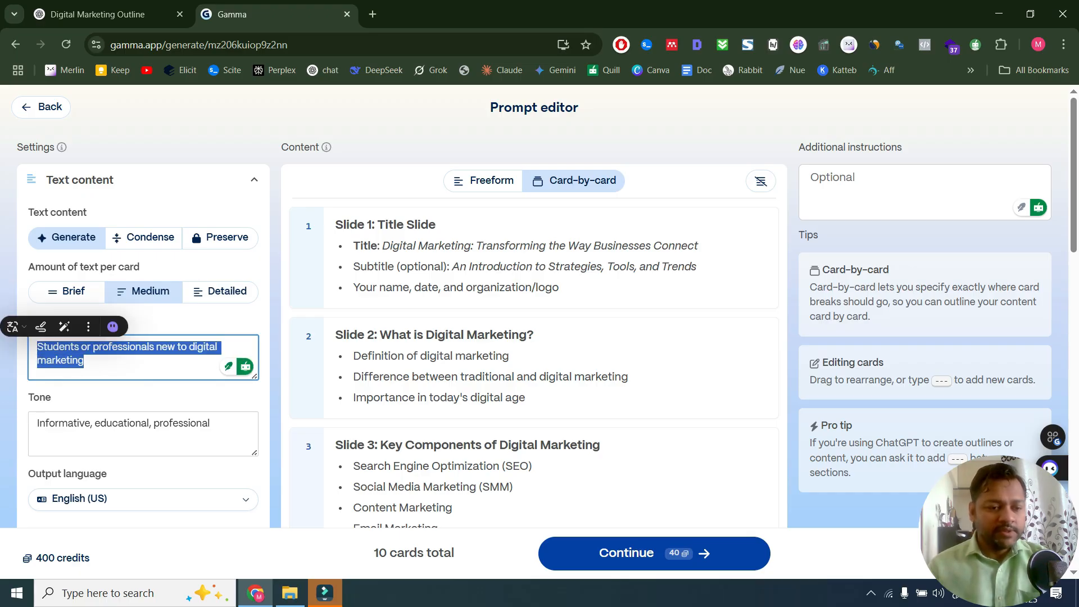
{"action": "left_click", "coordinate": [84, 360]}
{"action": "left_click", "coordinate": [31, 433]}
{"action": "type", "text": ","}
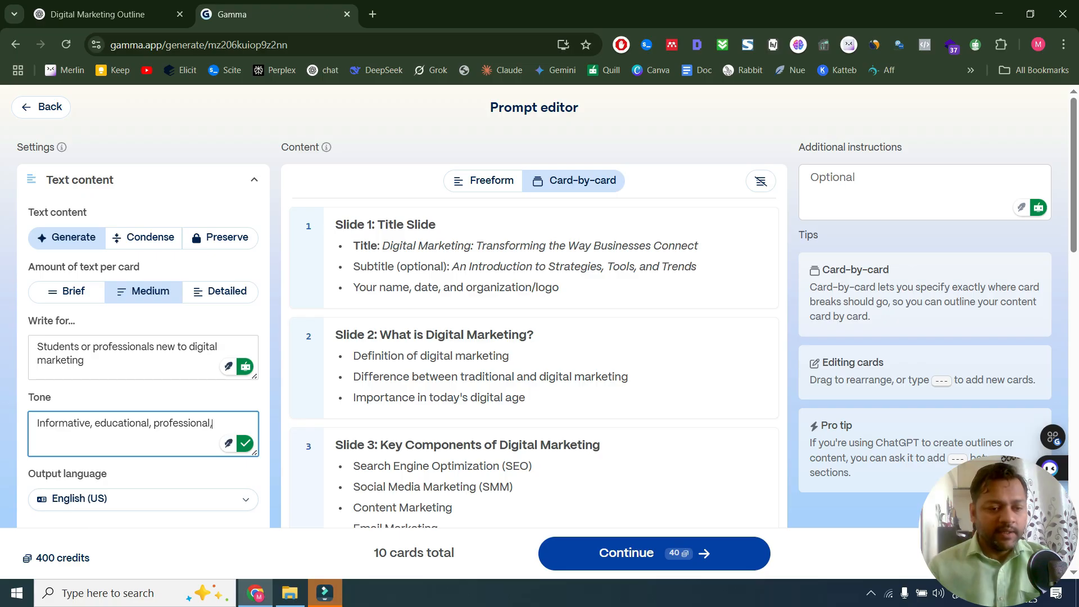
{"action": "key", "text": "BackSpace"}
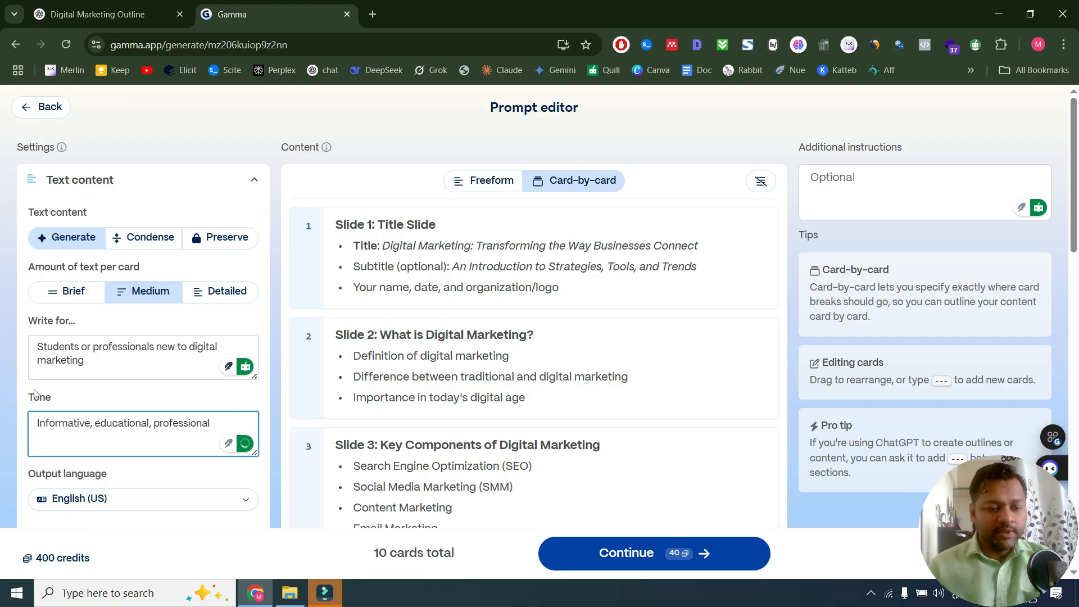
Examine the list of output languages available for the presentation
{"action": "scroll", "coordinate": [34, 392], "scroll_direction": "down", "scroll_amount": 3}
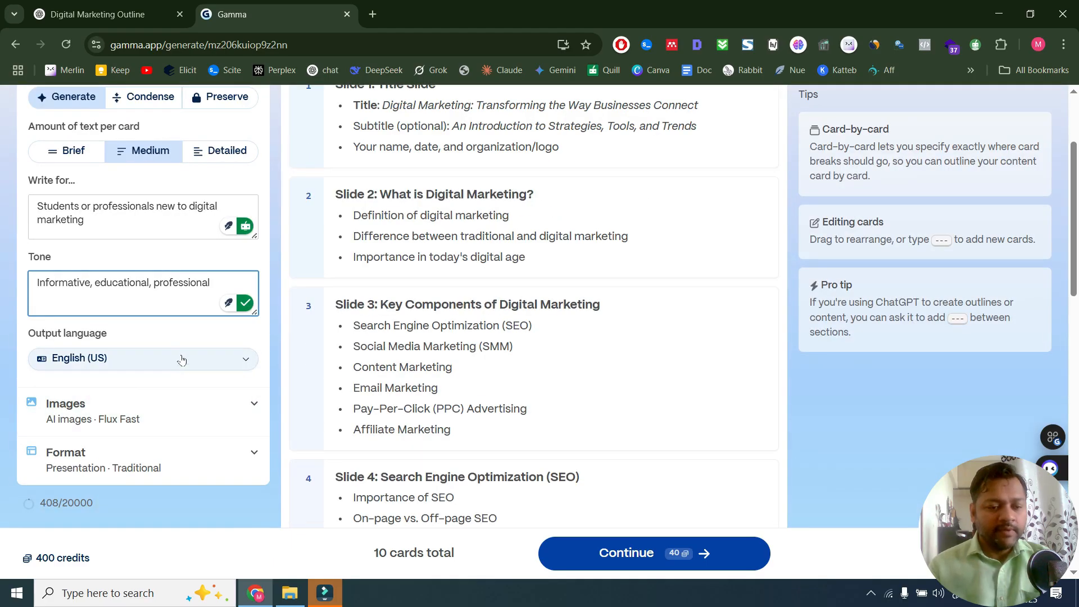
{"action": "left_click", "coordinate": [181, 357]}
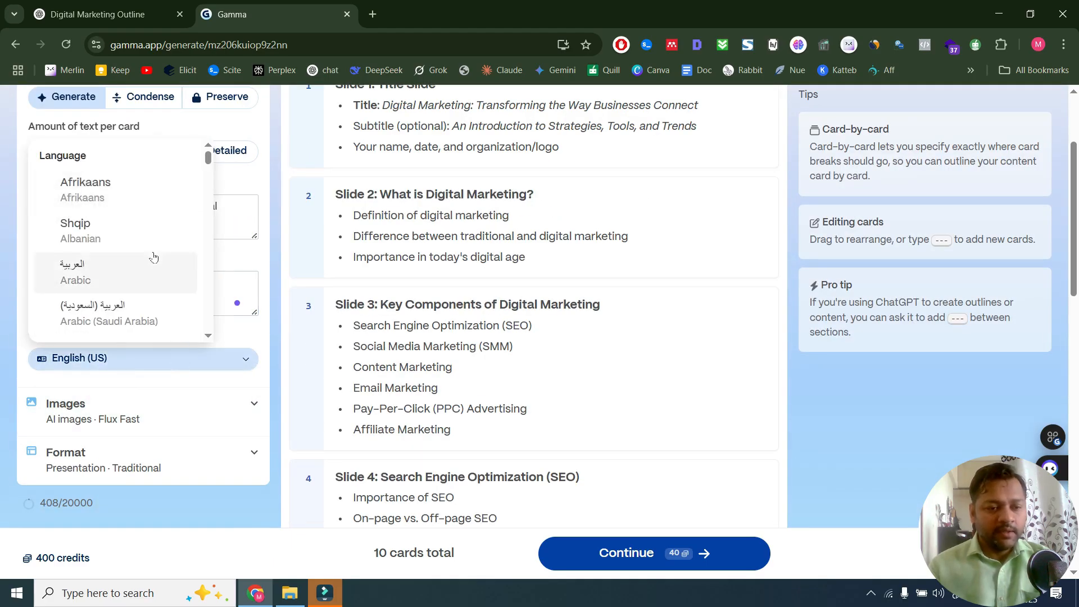
{"action": "scroll", "coordinate": [151, 256], "scroll_direction": "down", "scroll_amount": 5}
{"action": "scroll", "coordinate": [150, 257], "scroll_direction": "down", "scroll_amount": 15}
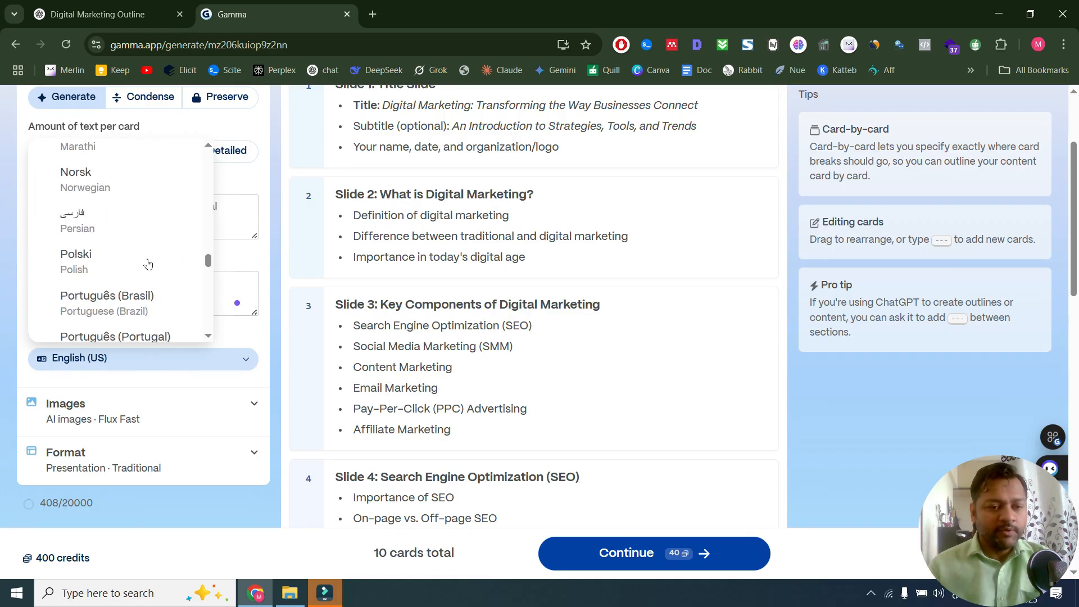
{"action": "scroll", "coordinate": [148, 264], "scroll_direction": "down", "scroll_amount": 15}
{"action": "scroll", "coordinate": [147, 264], "scroll_direction": "up", "scroll_amount": 20}
{"action": "scroll", "coordinate": [147, 263], "scroll_direction": "up", "scroll_amount": 20}
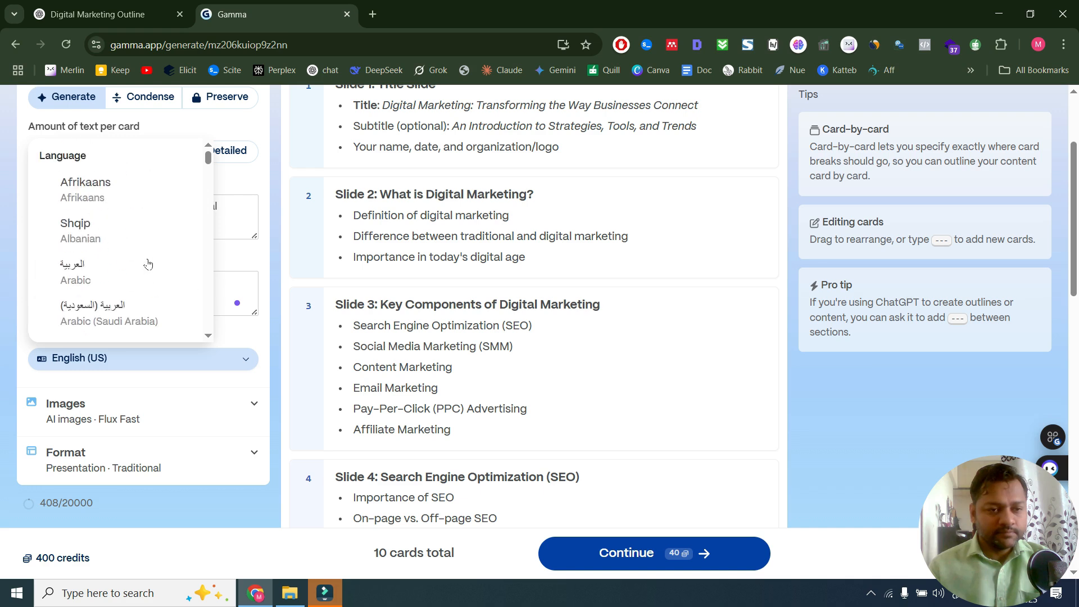
{"action": "scroll", "coordinate": [147, 264], "scroll_direction": "up", "scroll_amount": 3}
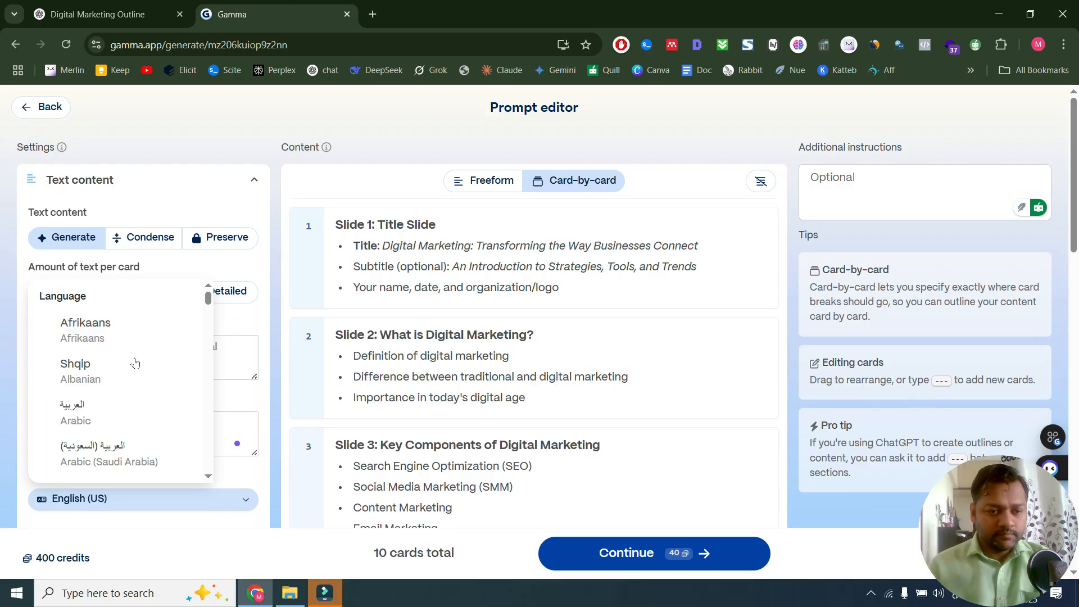
{"action": "scroll", "coordinate": [135, 362], "scroll_direction": "down", "scroll_amount": 20}
{"action": "scroll", "coordinate": [118, 384], "scroll_direction": "up", "scroll_amount": 5}
{"action": "scroll", "coordinate": [119, 384], "scroll_direction": "down", "scroll_amount": 10}
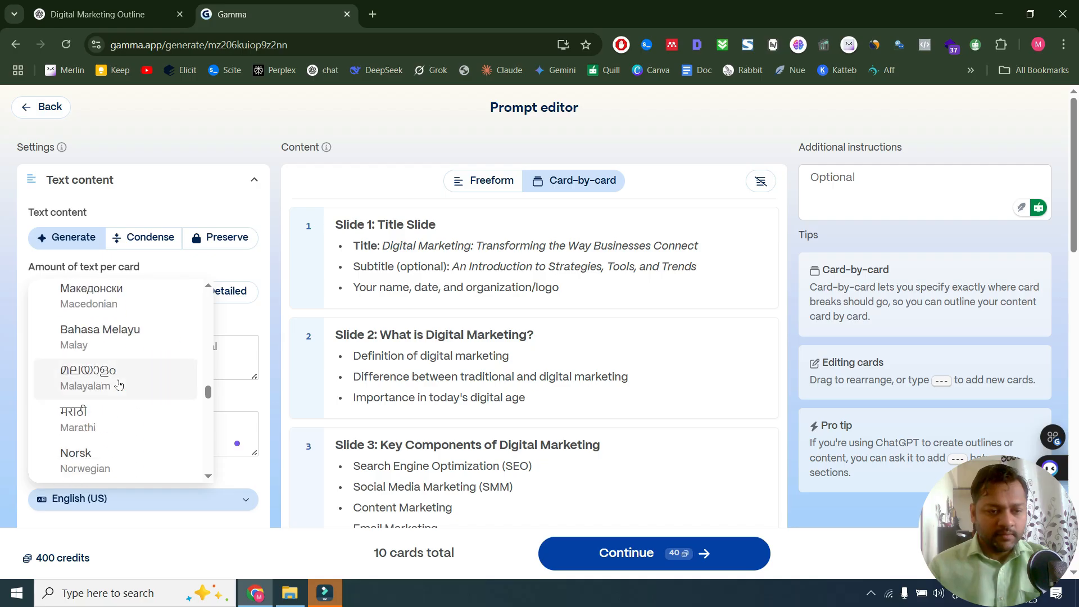
{"action": "scroll", "coordinate": [119, 384], "scroll_direction": "down", "scroll_amount": 3}
{"action": "scroll", "coordinate": [35, 356], "scroll_direction": "up", "scroll_amount": 2}
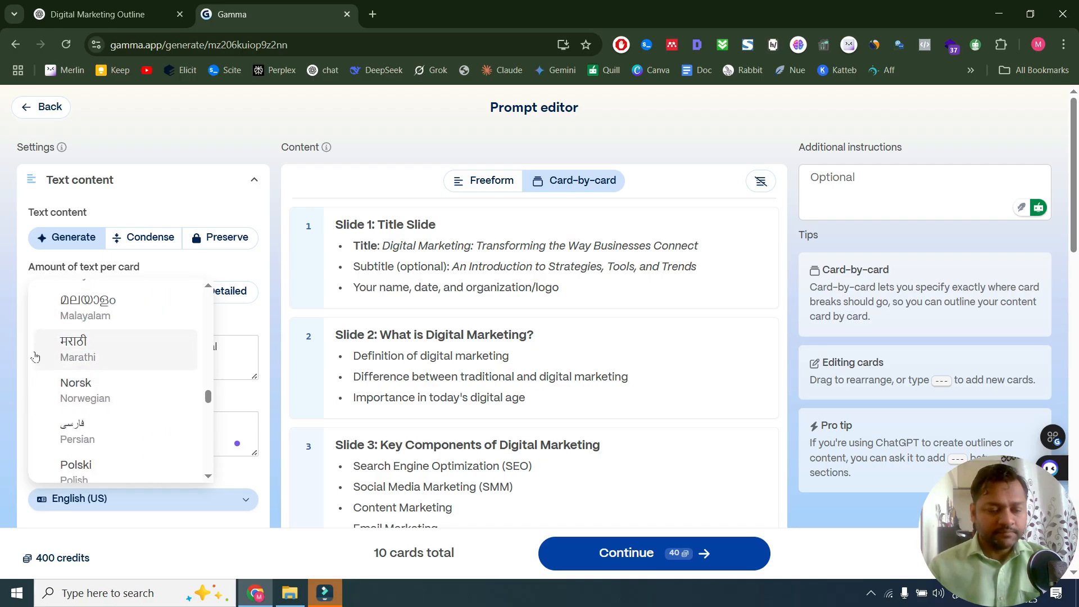
{"action": "key", "text": "Escape"}
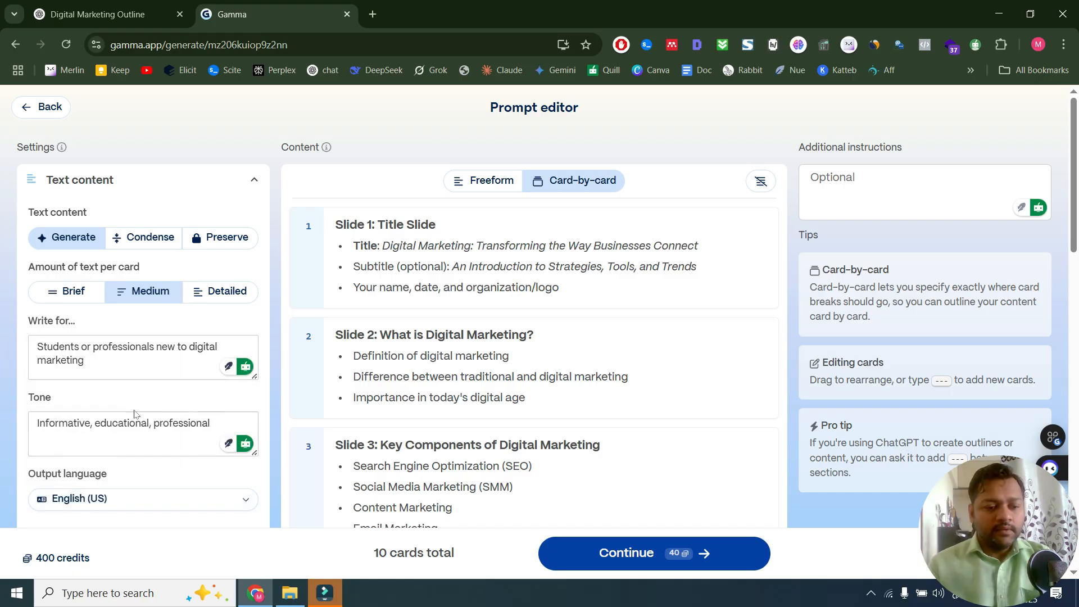
Review the image source options in the image settings and choose Flux Fast as the AI image model
{"action": "scroll", "coordinate": [134, 414], "scroll_direction": "down", "scroll_amount": 4}
{"action": "left_click", "coordinate": [220, 345]}
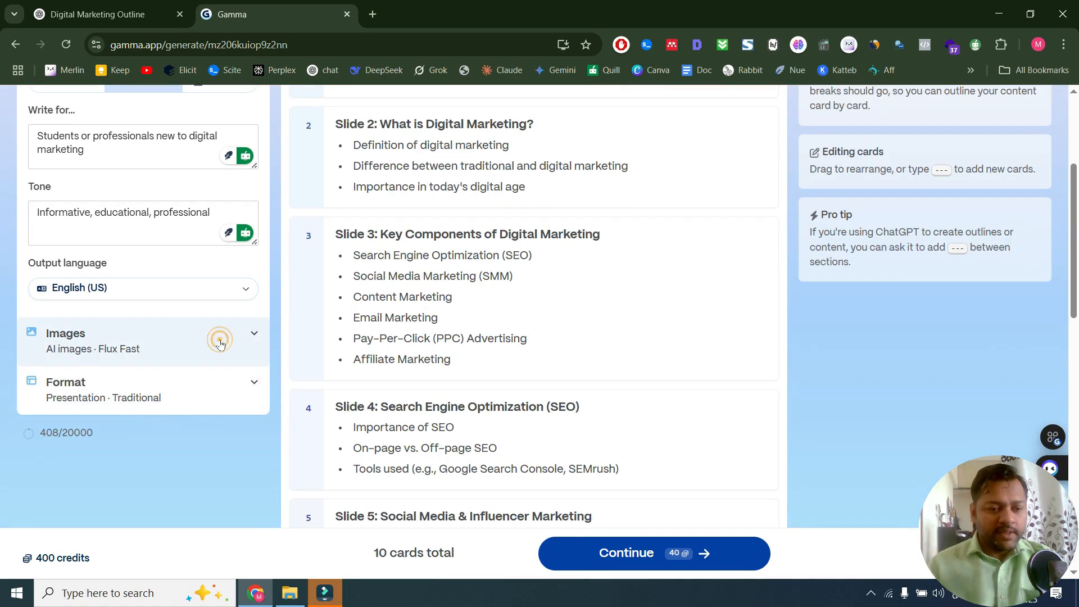
{"action": "scroll", "coordinate": [129, 403], "scroll_direction": "down", "scroll_amount": 3}
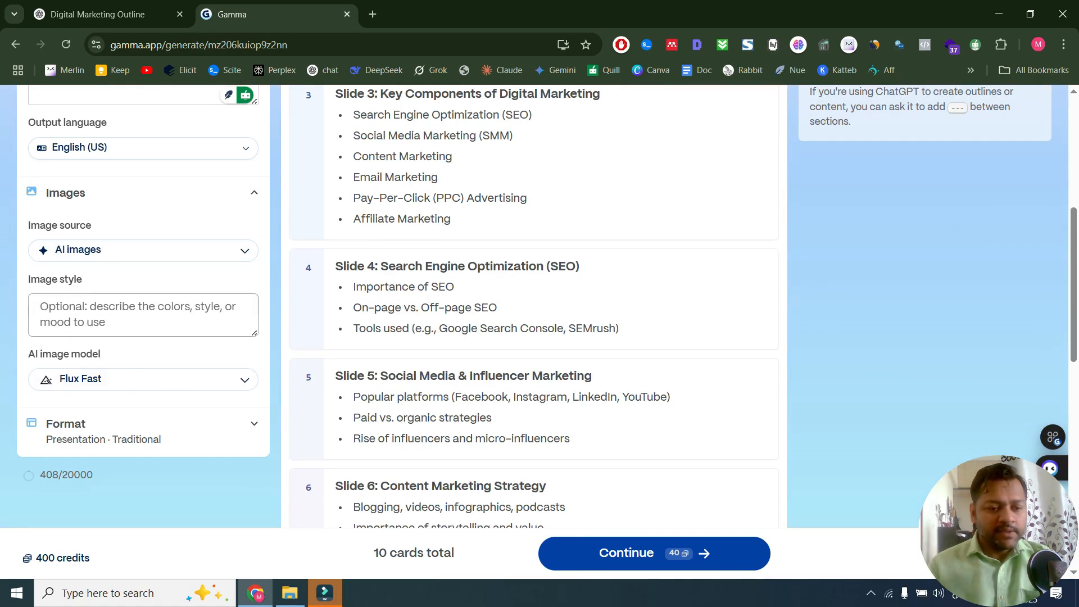
{"action": "left_click", "coordinate": [228, 256]}
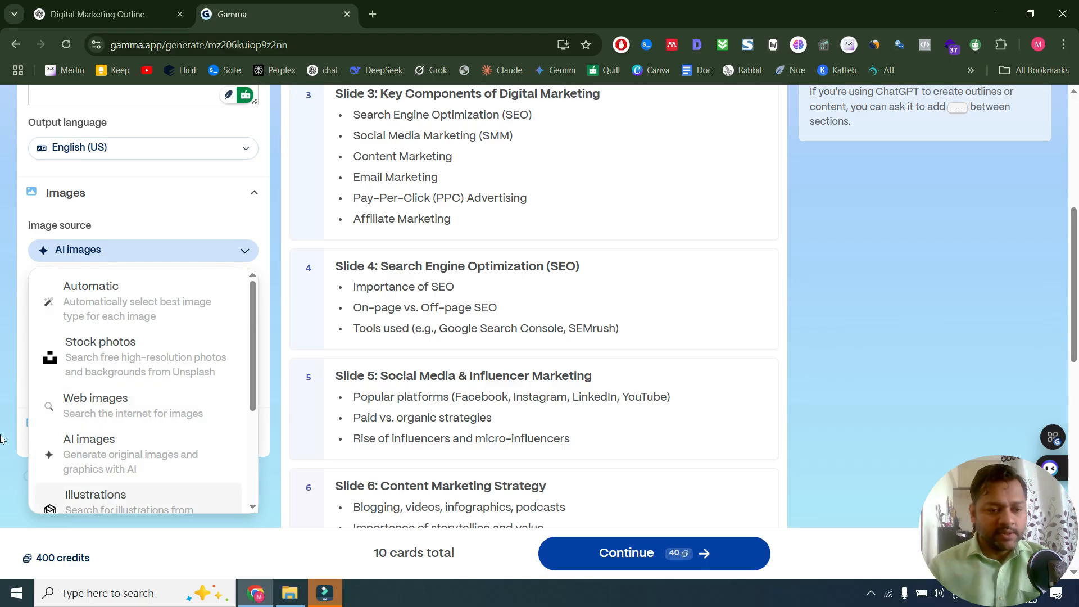
{"action": "scroll", "coordinate": [124, 374], "scroll_direction": "down", "scroll_amount": 1}
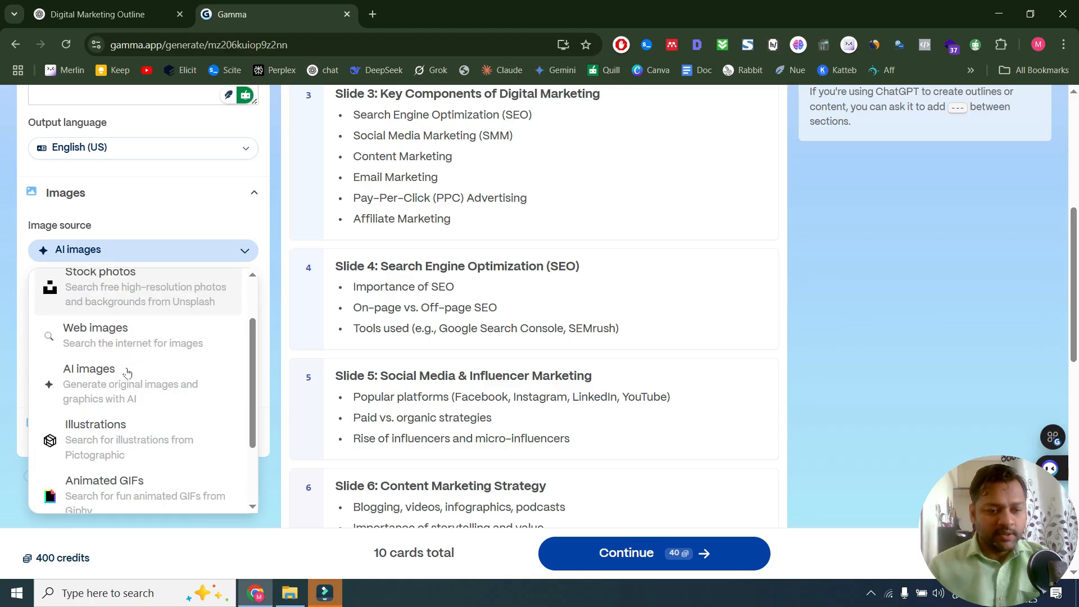
{"action": "left_click", "coordinate": [4, 404]}
{"action": "scroll", "coordinate": [163, 365], "scroll_direction": "down", "scroll_amount": 1}
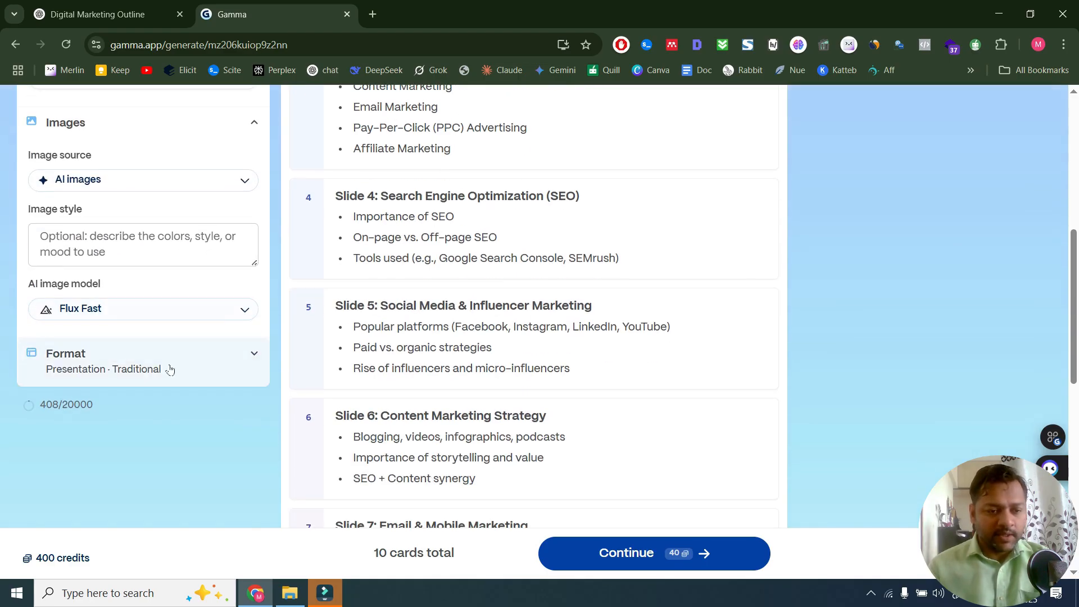
{"action": "left_click", "coordinate": [228, 311]}
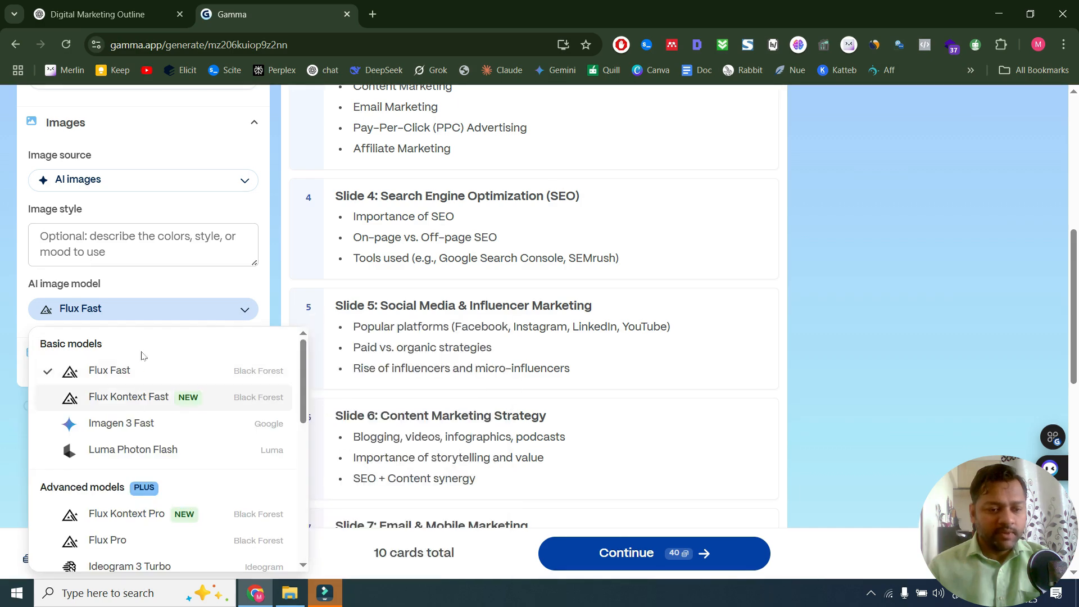
{"action": "left_click", "coordinate": [135, 370]}
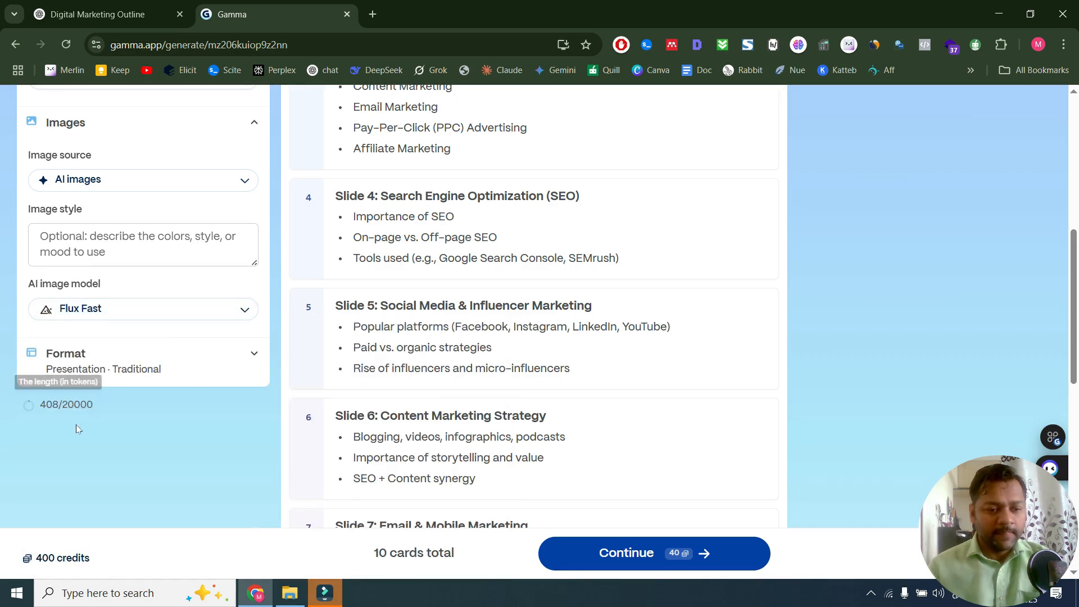
Switch the content from card-by-card to Freeform and check the outline through Slide 10
{"action": "scroll", "coordinate": [534, 427], "scroll_direction": "up", "scroll_amount": 6}
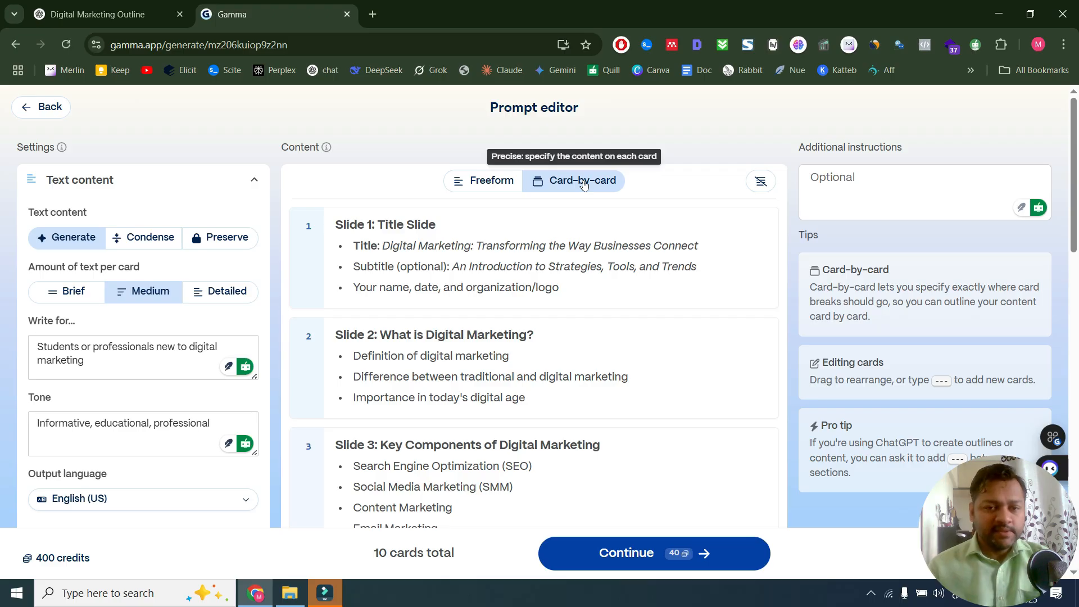
{"action": "left_click", "coordinate": [475, 184]}
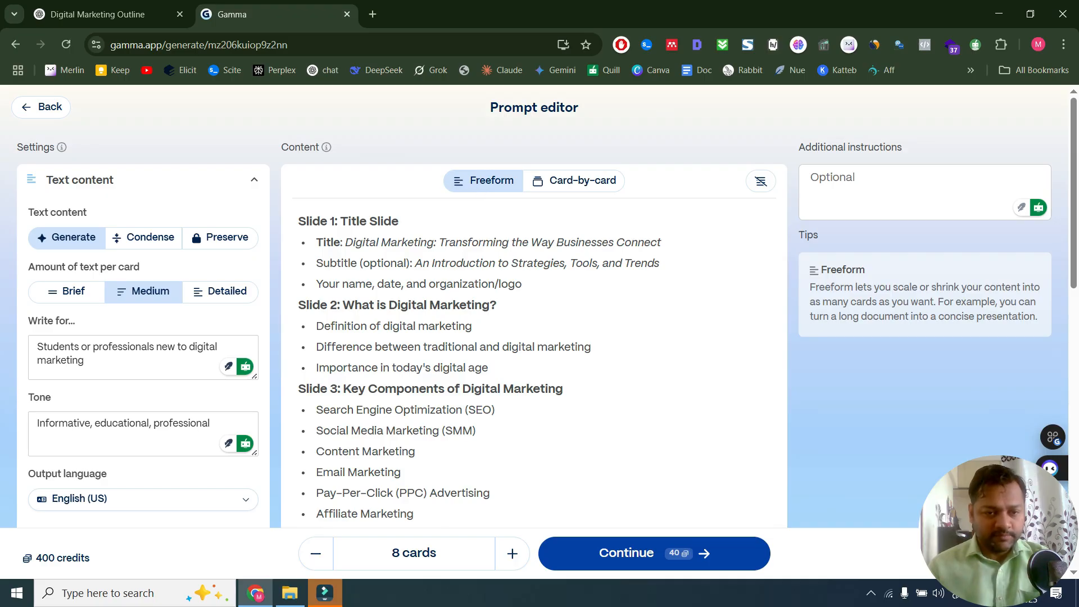
{"action": "scroll", "coordinate": [534, 307], "scroll_direction": "down", "scroll_amount": 6}
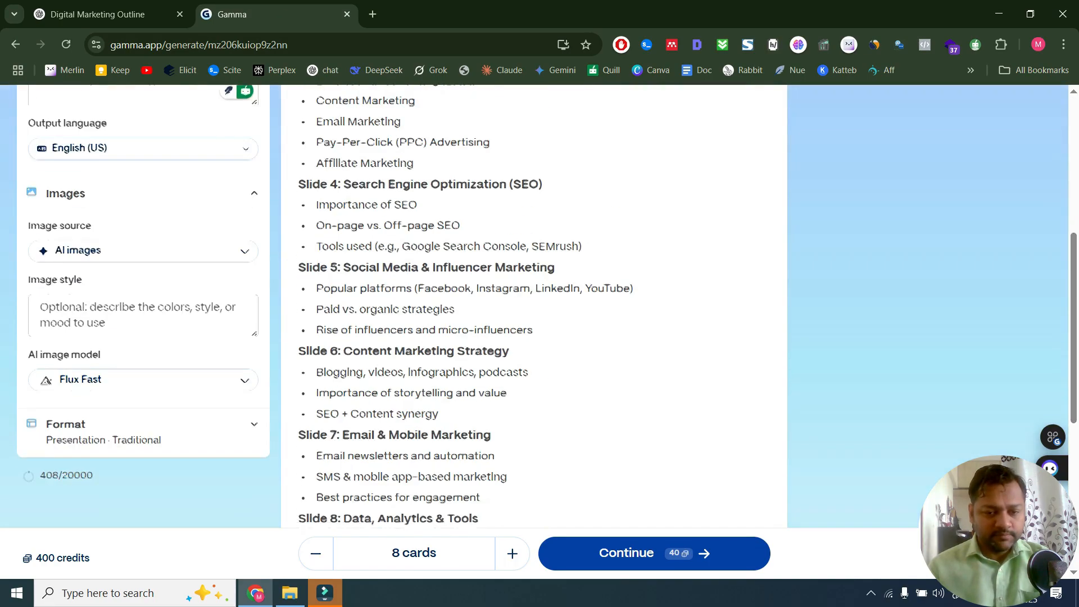
{"action": "scroll", "coordinate": [534, 306], "scroll_direction": "down", "scroll_amount": 6}
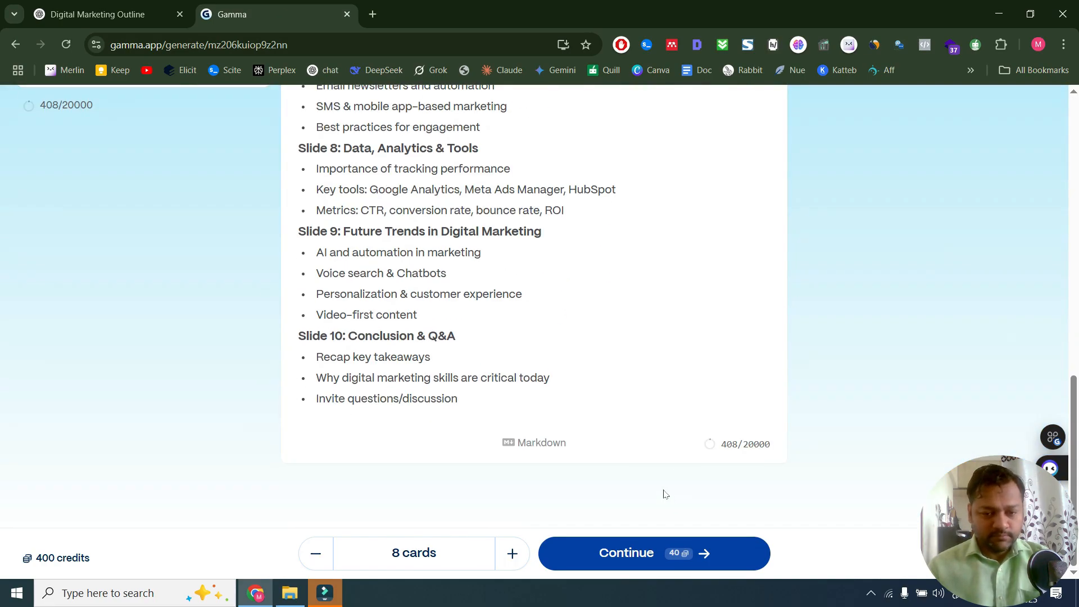
{"action": "scroll", "coordinate": [664, 494], "scroll_direction": "up", "scroll_amount": 12}
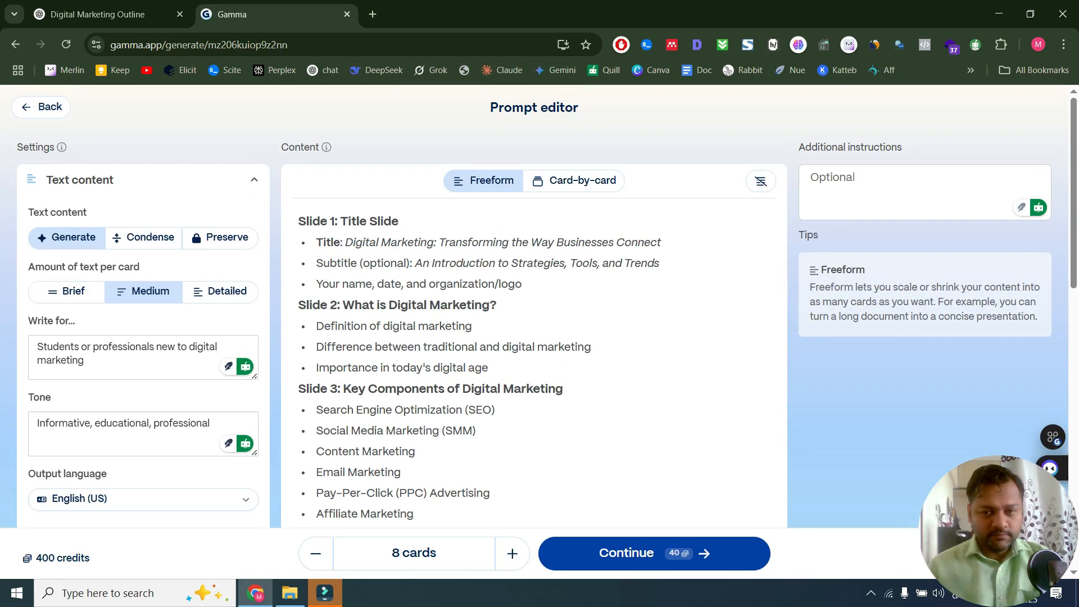
Add the additional instruction "language should be simple"
{"action": "left_click", "coordinate": [911, 191]}
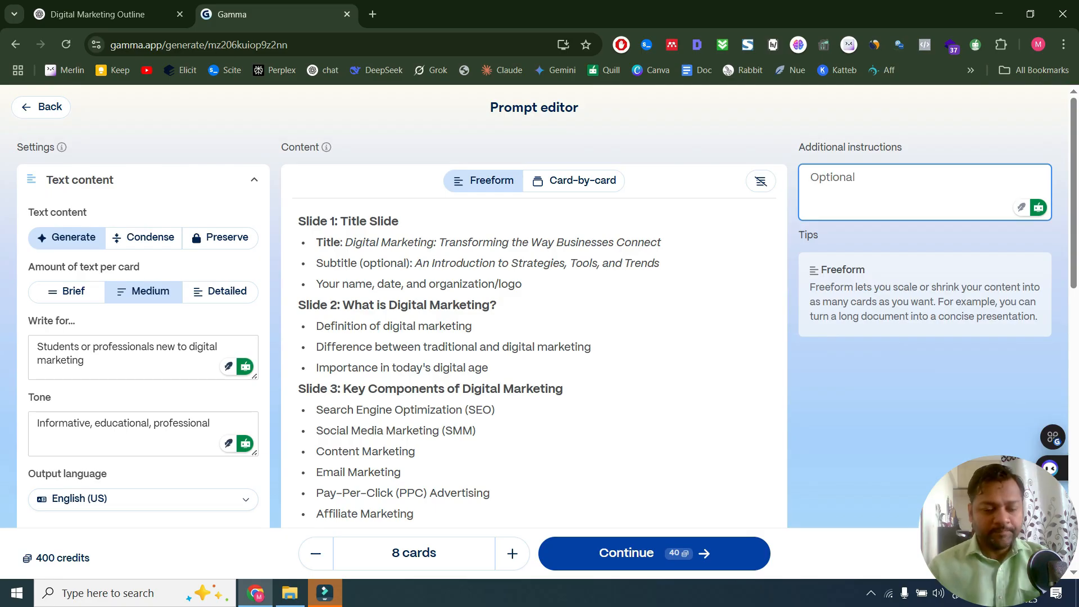
{"action": "type", "text": "language sh"}
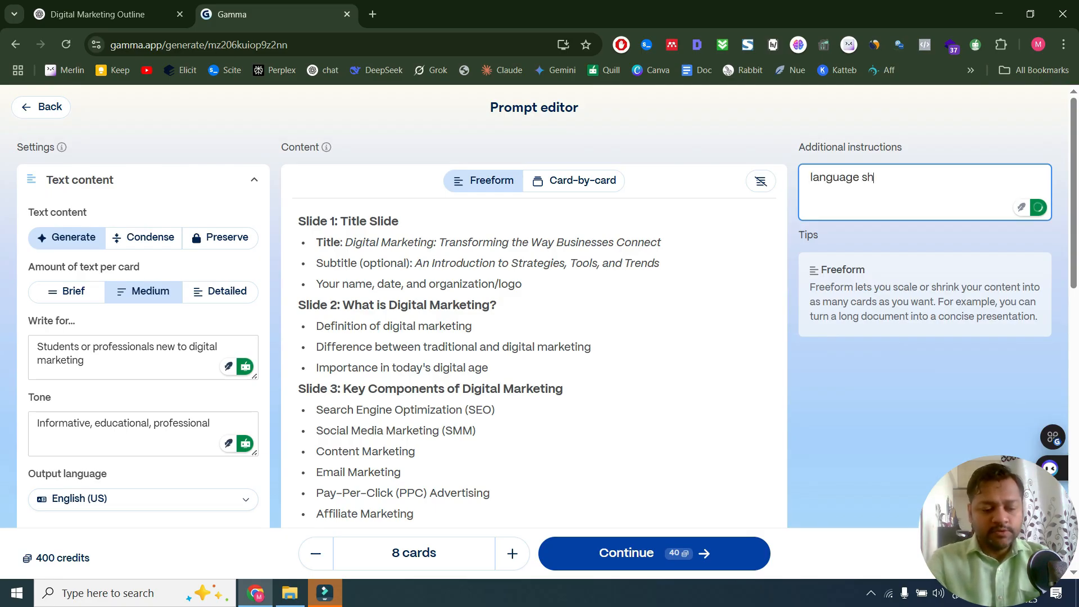
{"action": "type", "text": "ould be simple"}
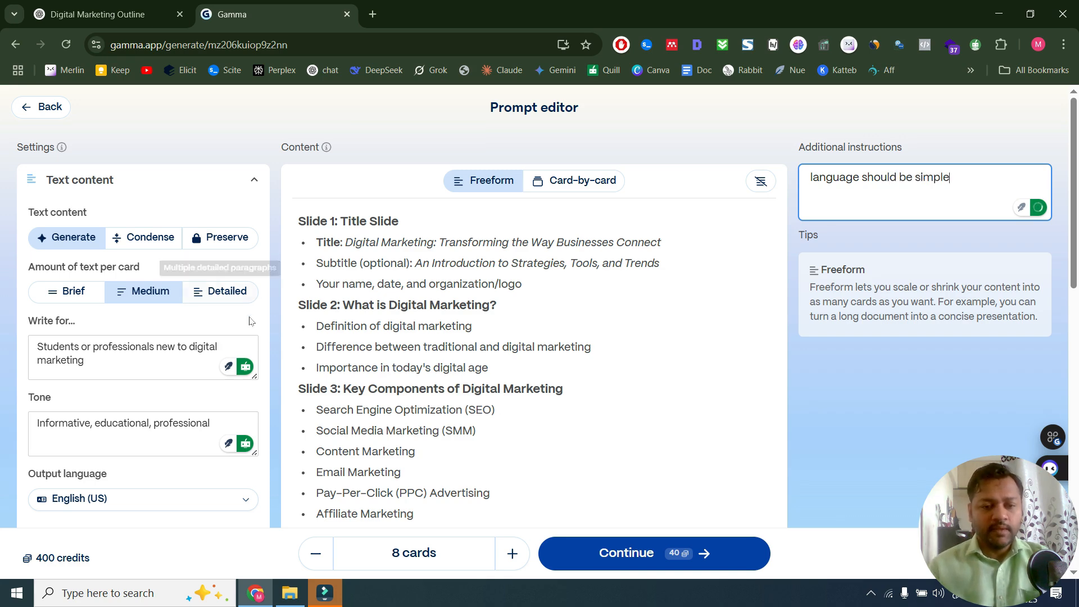
Set the number of cards to 10 and continue to the theme selection
{"action": "scroll", "coordinate": [534, 309], "scroll_direction": "down", "scroll_amount": 5}
{"action": "scroll", "coordinate": [534, 309], "scroll_direction": "down", "scroll_amount": 2}
{"action": "left_click", "coordinate": [511, 554]}
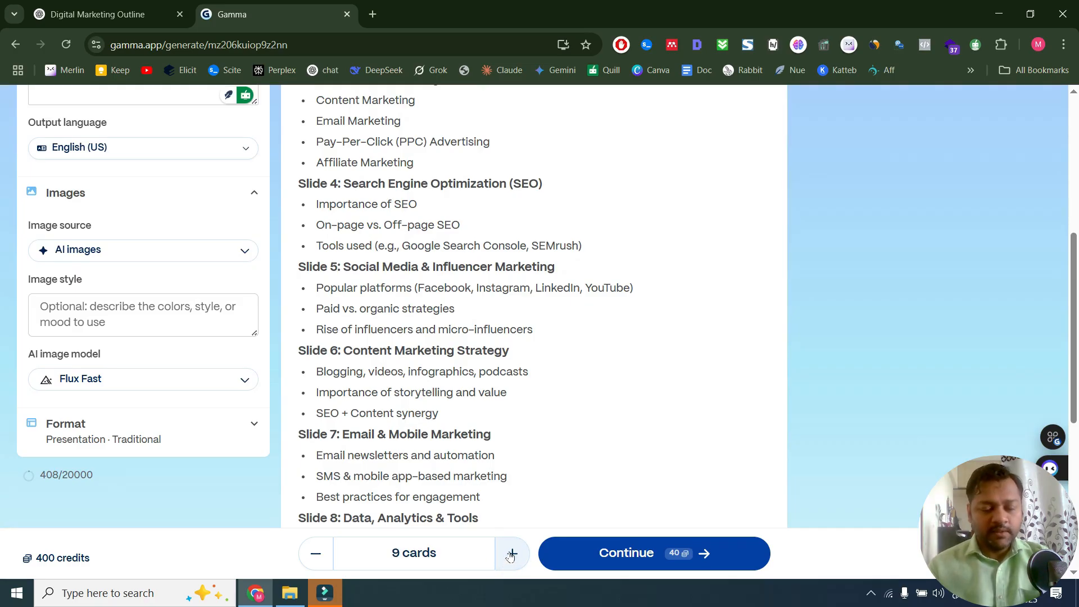
{"action": "left_click", "coordinate": [512, 554]}
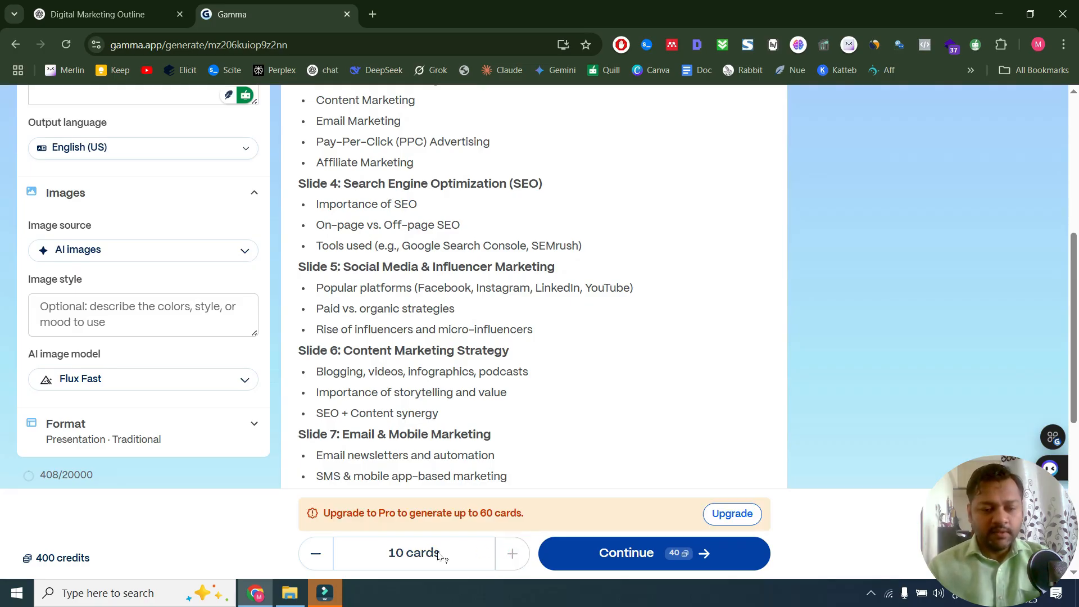
{"action": "scroll", "coordinate": [460, 522], "scroll_direction": "down", "scroll_amount": 3}
{"action": "scroll", "coordinate": [467, 531], "scroll_direction": "down", "scroll_amount": 1}
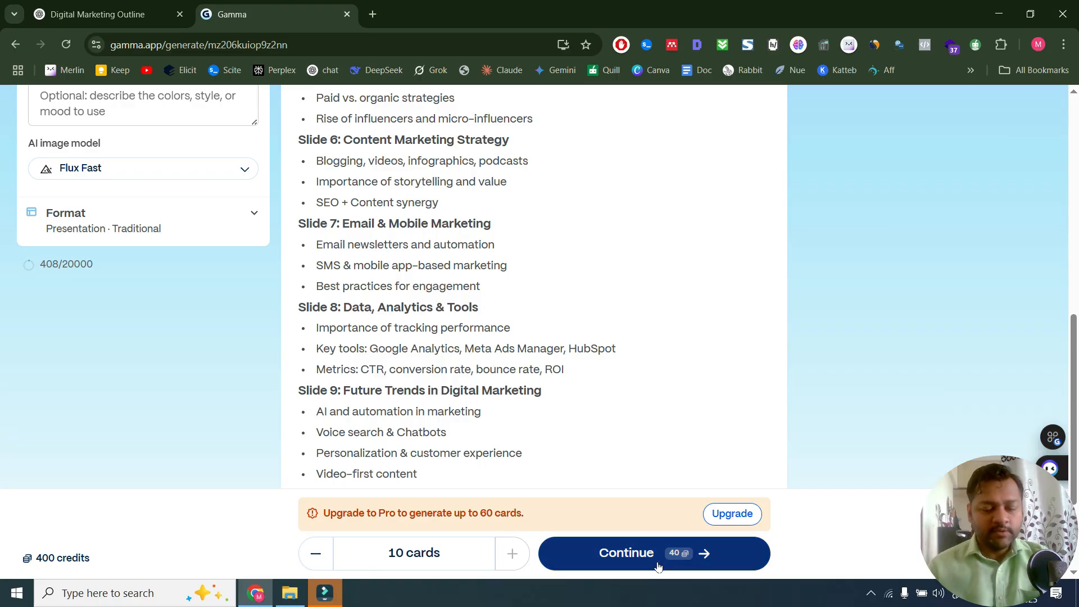
{"action": "scroll", "coordinate": [647, 497], "scroll_direction": "down", "scroll_amount": 1}
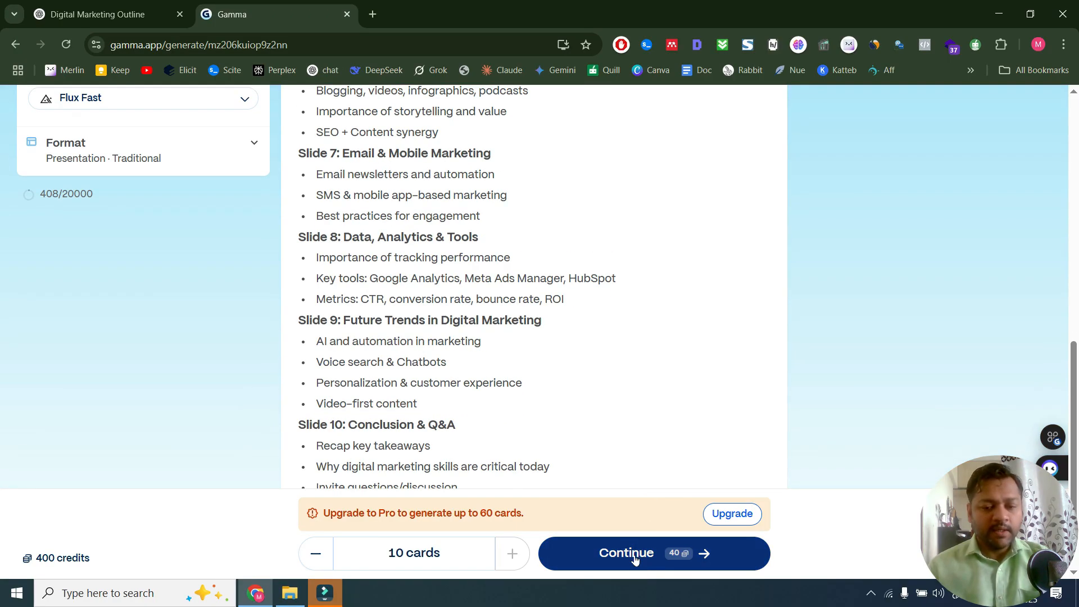
{"action": "left_click", "coordinate": [635, 557]}
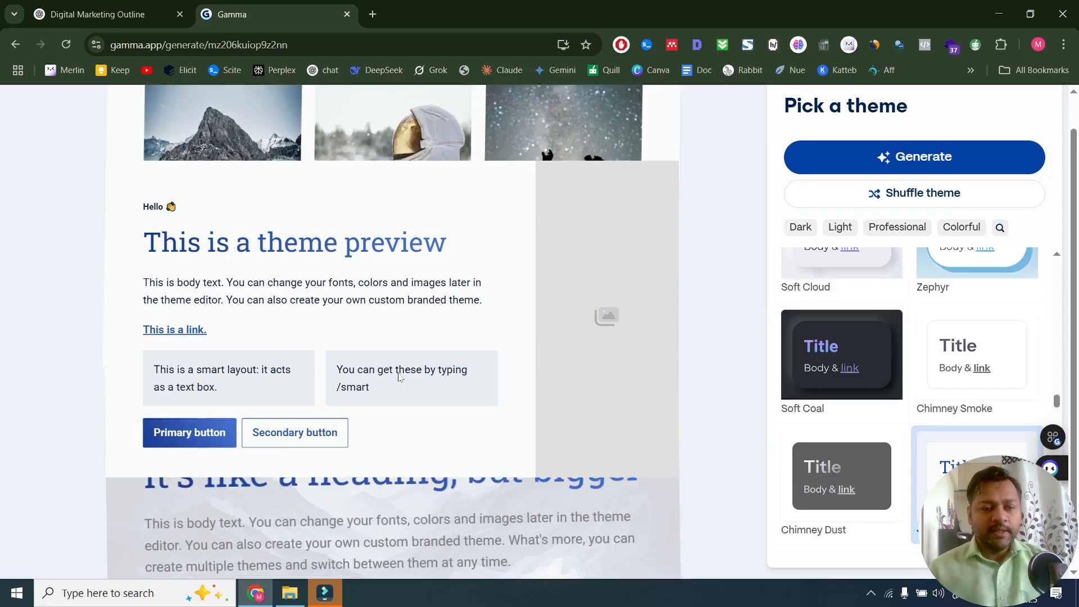
Choose the Electric theme and generate the presentation
{"action": "scroll", "coordinate": [971, 344], "scroll_direction": "up", "scroll_amount": 3}
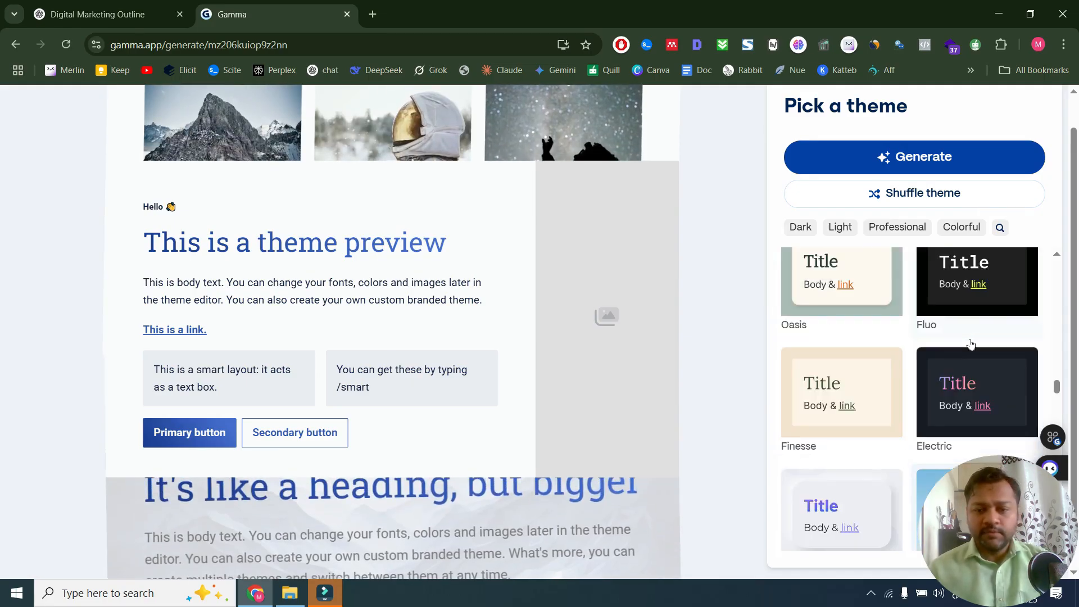
{"action": "scroll", "coordinate": [971, 344], "scroll_direction": "up", "scroll_amount": 1}
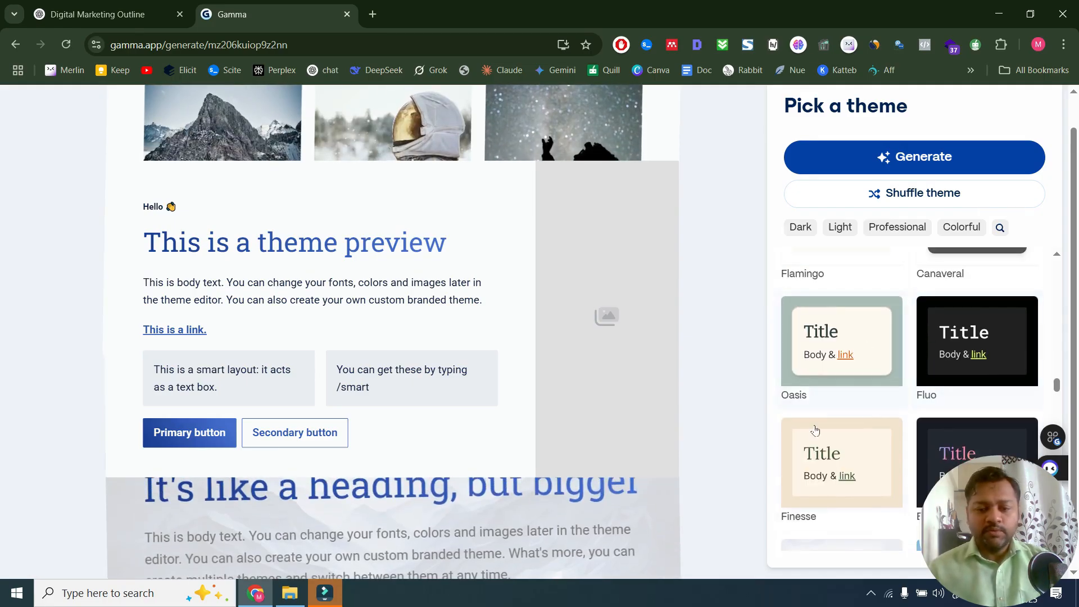
{"action": "scroll", "coordinate": [821, 435], "scroll_direction": "down", "scroll_amount": 1}
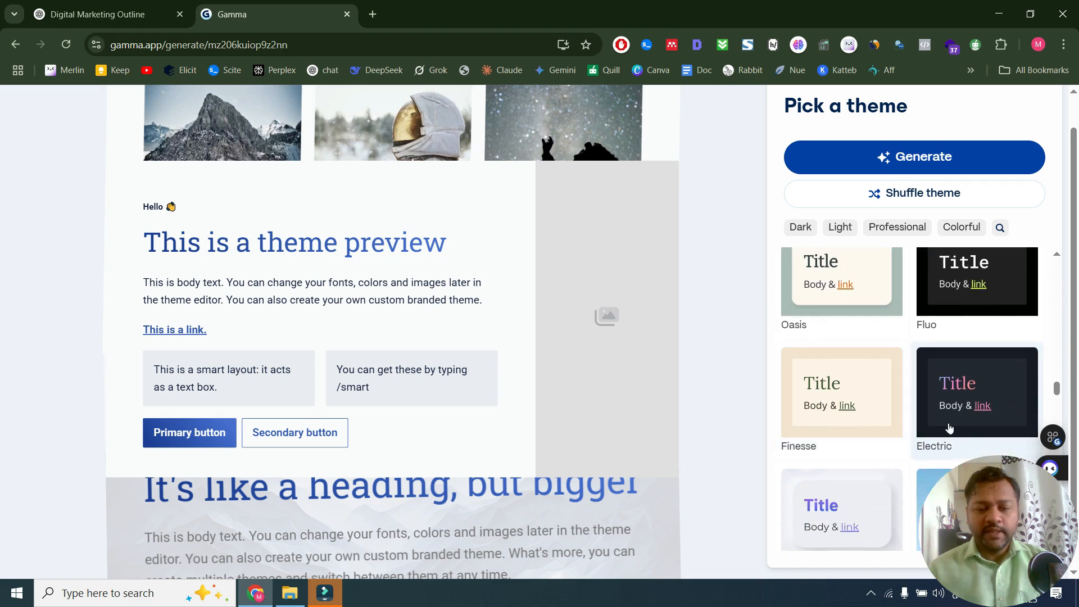
{"action": "left_click", "coordinate": [1005, 388]}
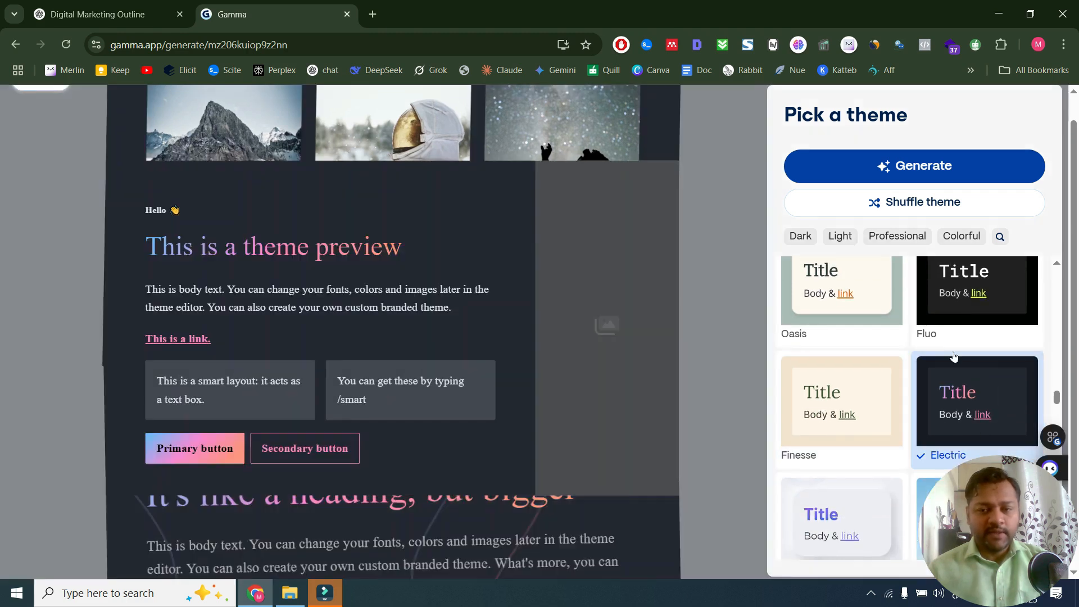
{"action": "left_click", "coordinate": [939, 170]}
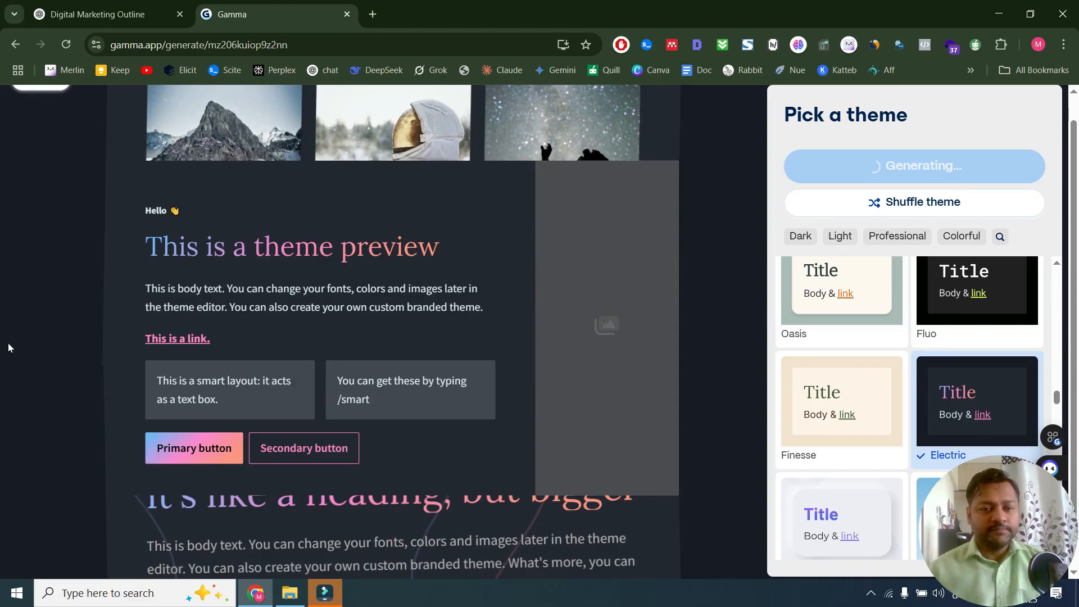
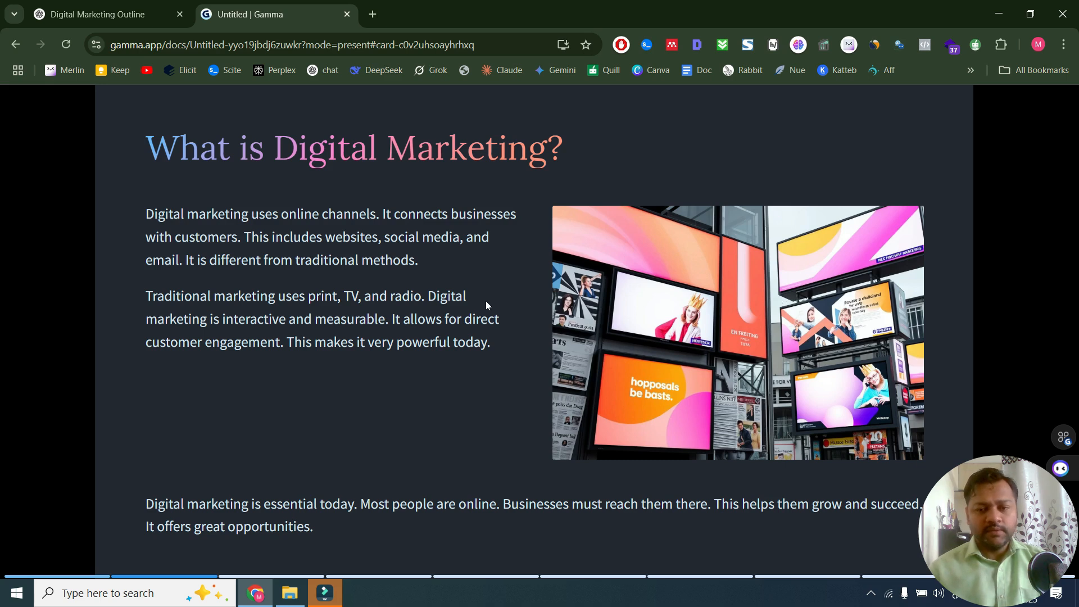
Review the generated cards in presentation mode from "What is Digital Marketing?" through "Conclusion and Q&A", and return to the editor
{"action": "key", "text": "Right"}
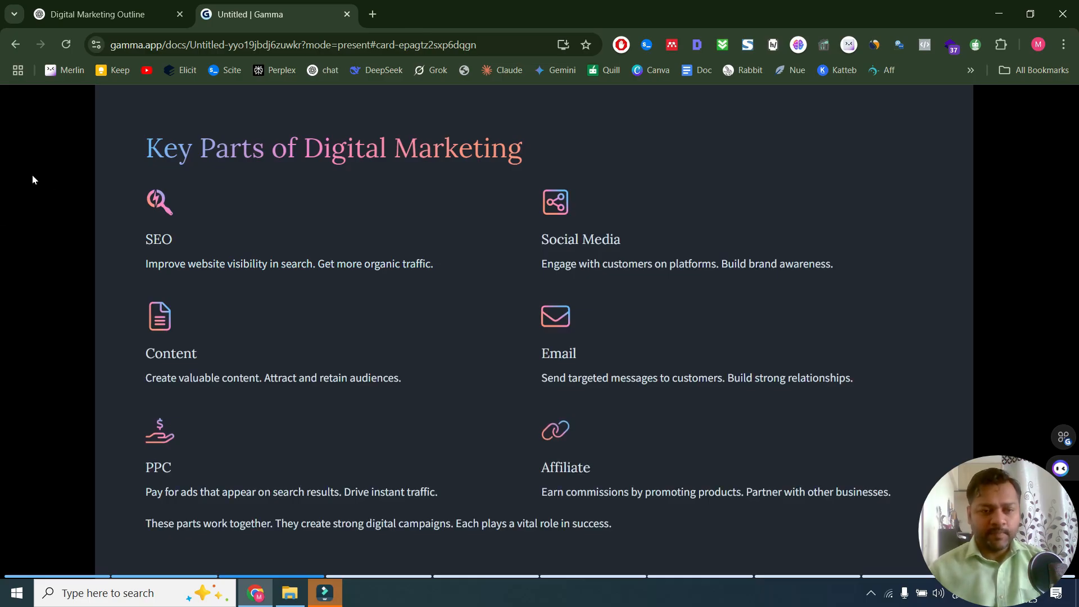
{"action": "key", "text": "Right"}
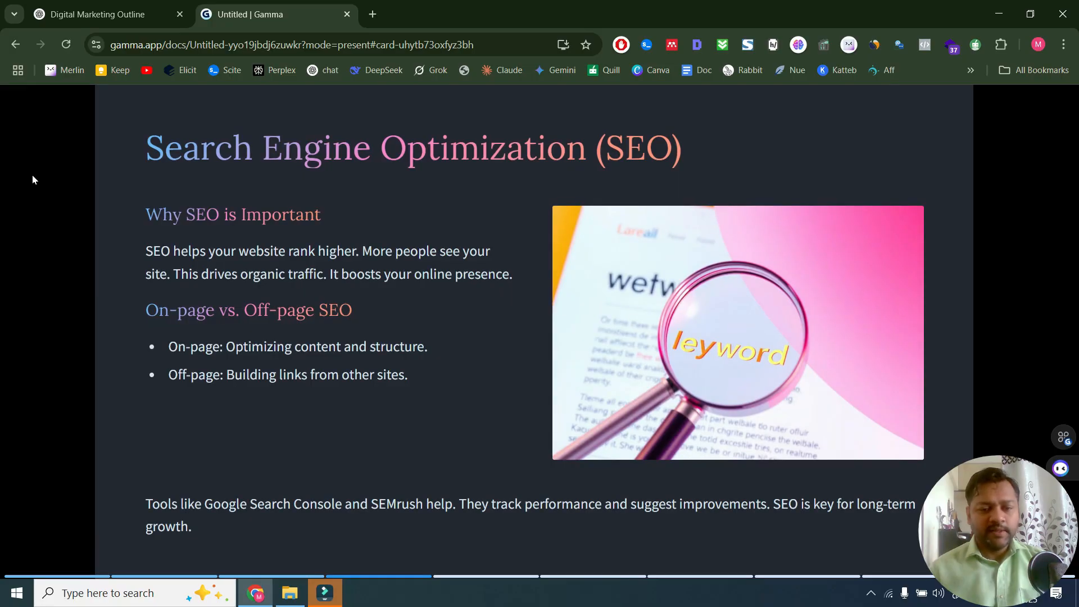
{"action": "key", "text": "Right"}
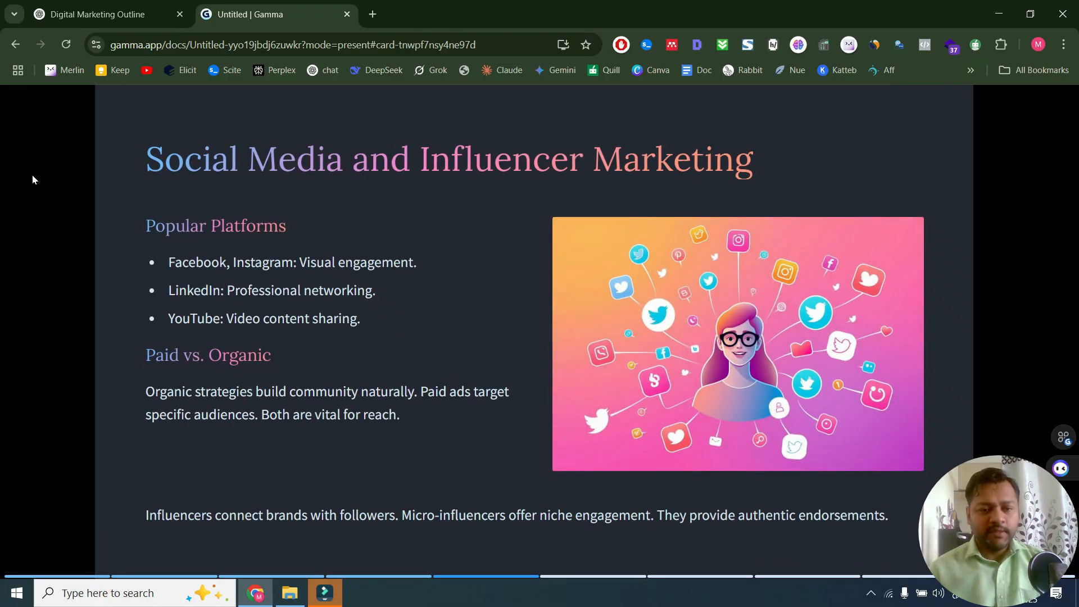
{"action": "key", "text": "Right"}
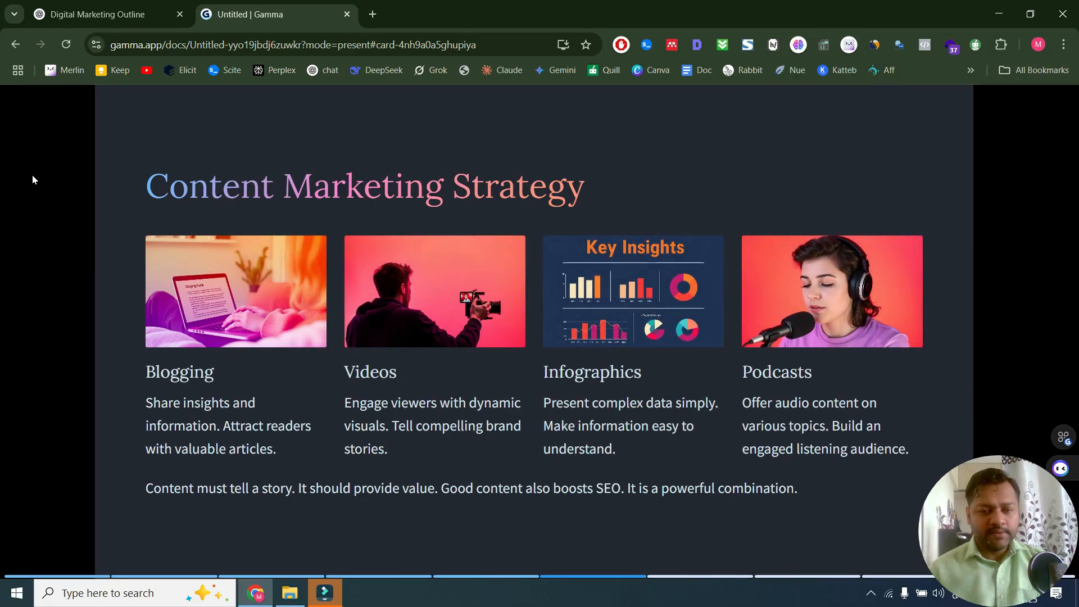
{"action": "key", "text": "Right"}
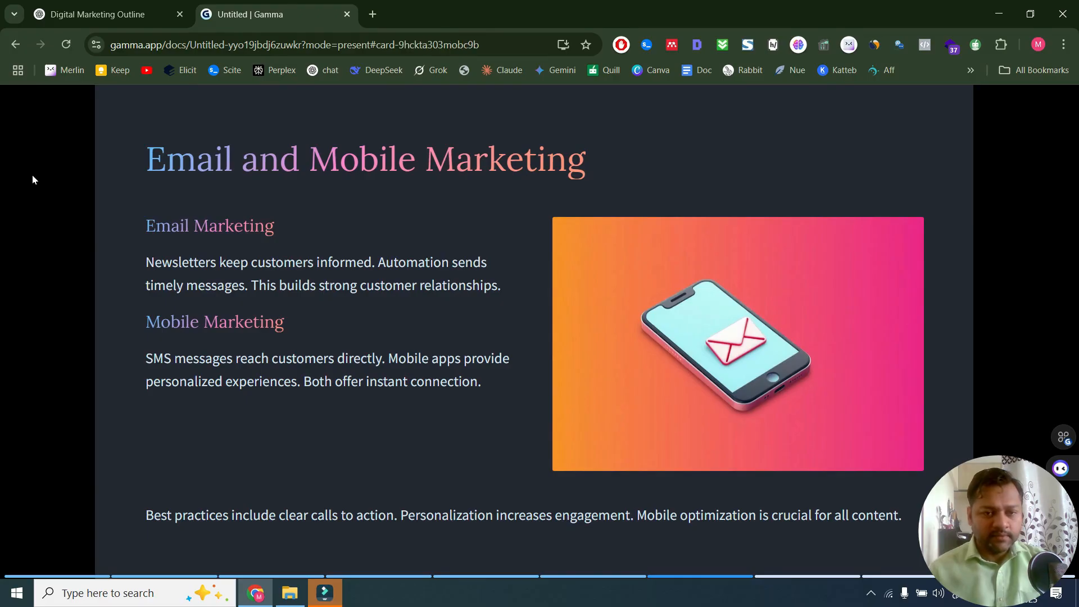
{"action": "key", "text": "Right"}
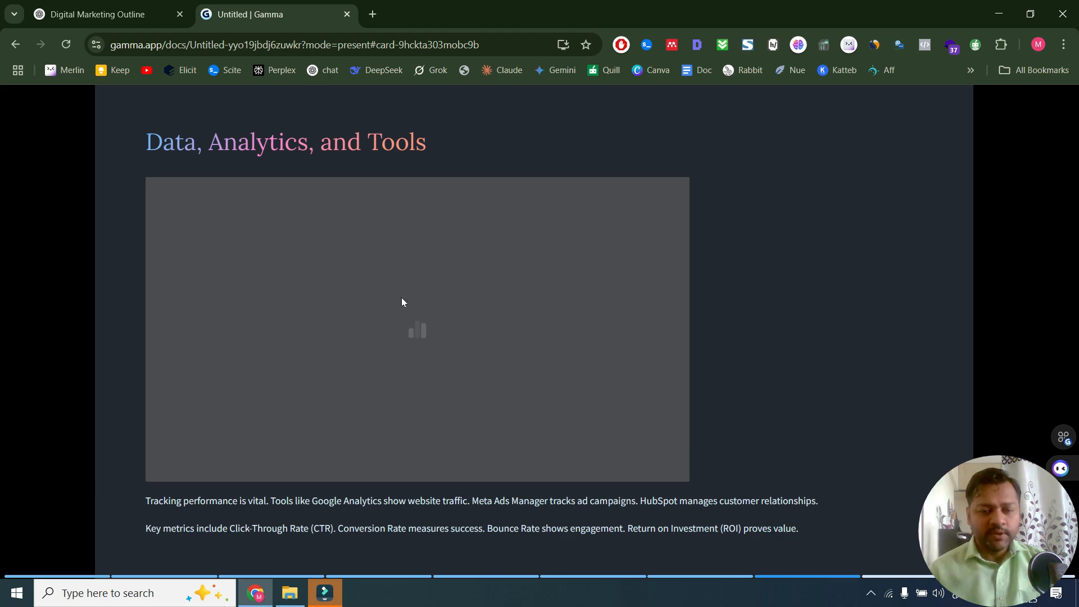
{"action": "key", "text": "Right"}
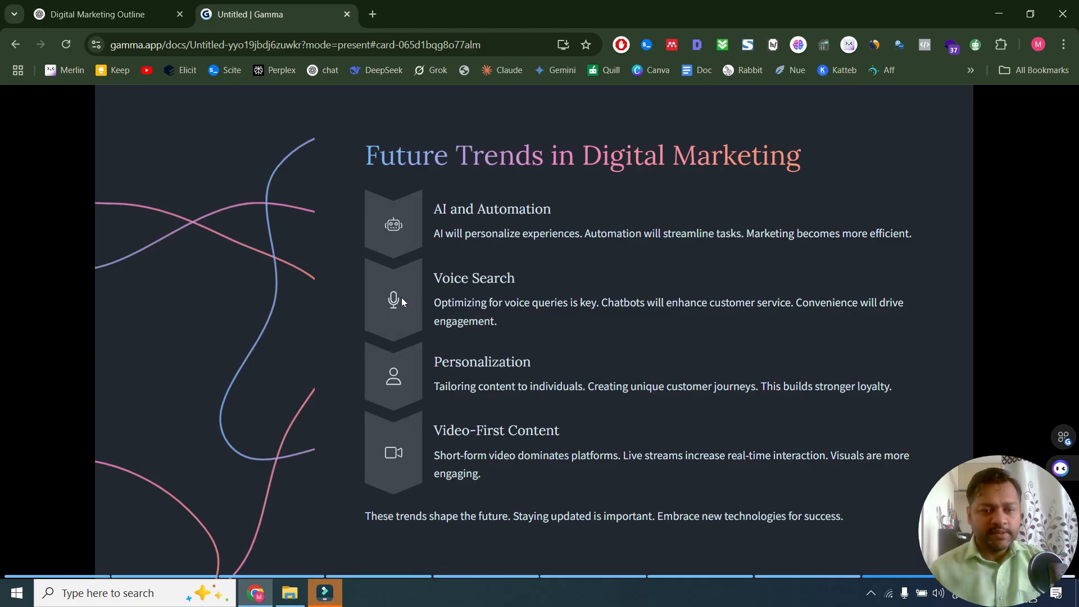
{"action": "key", "text": "Right"}
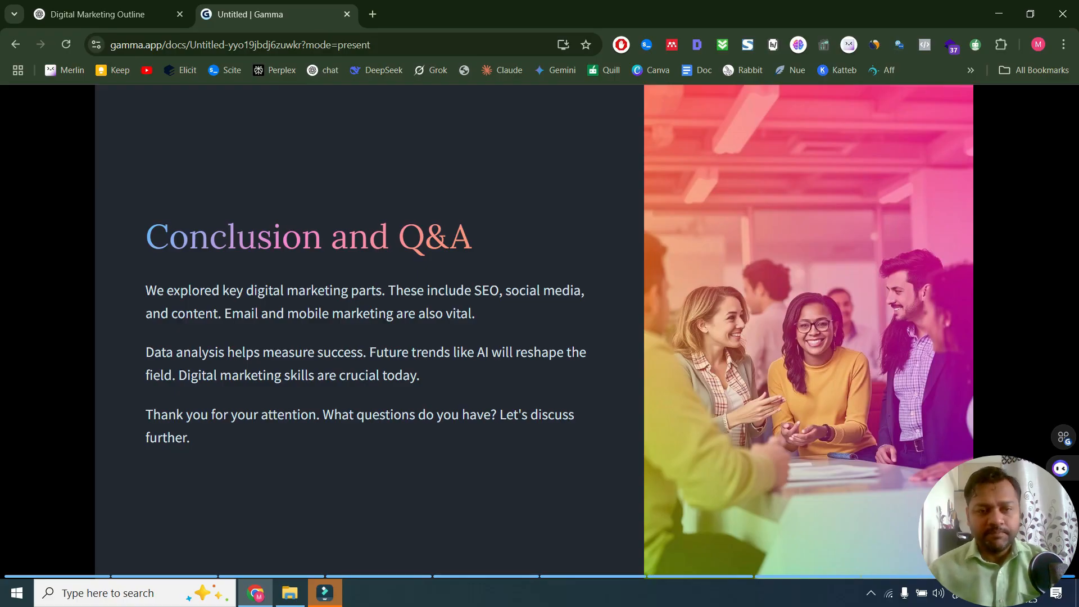
{"action": "key", "text": "Escape"}
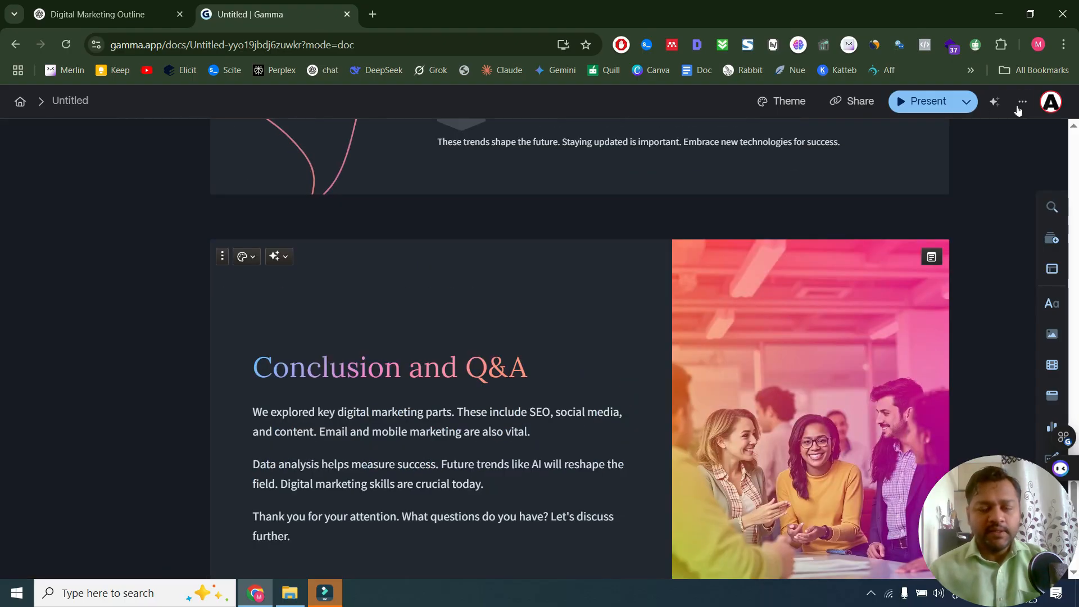
Export all cards of the presentation to PowerPoint and download the file
{"action": "left_click", "coordinate": [1021, 104]}
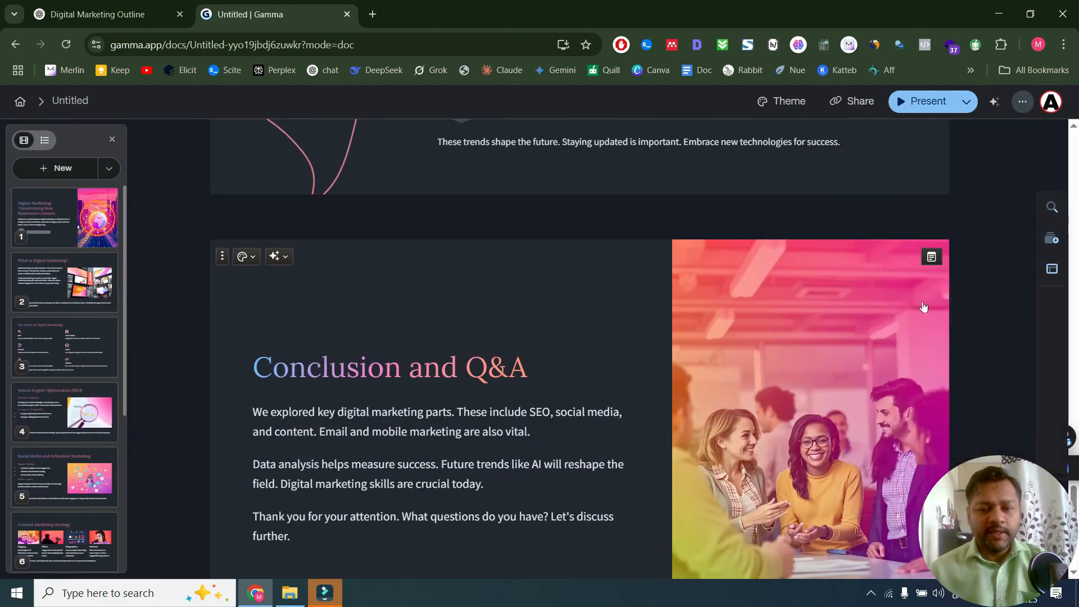
{"action": "left_click", "coordinate": [916, 340]}
{"action": "left_click", "coordinate": [413, 351]}
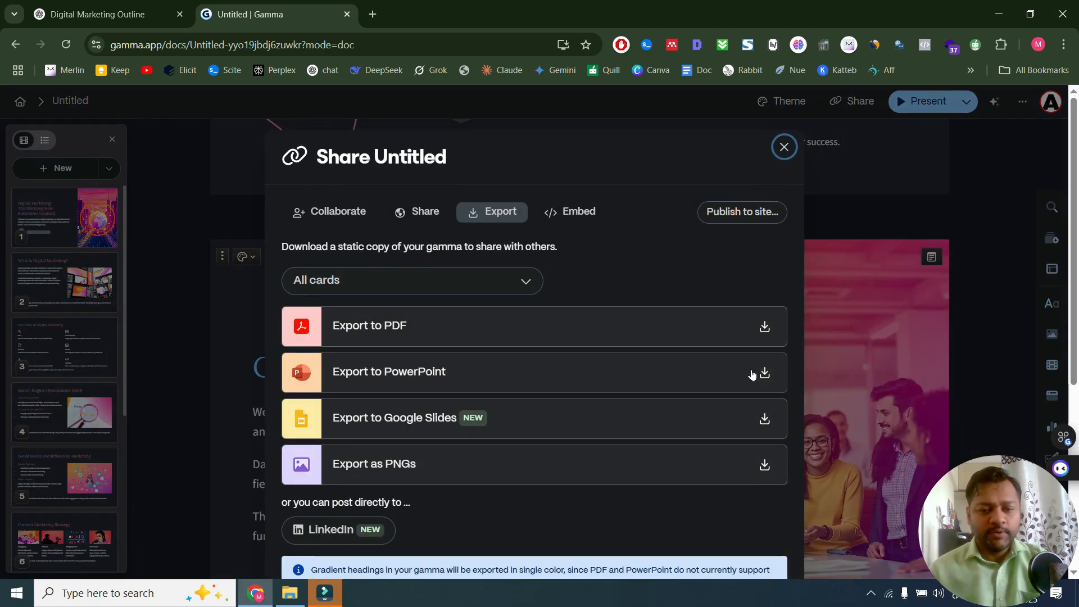
{"action": "left_click", "coordinate": [756, 373]}
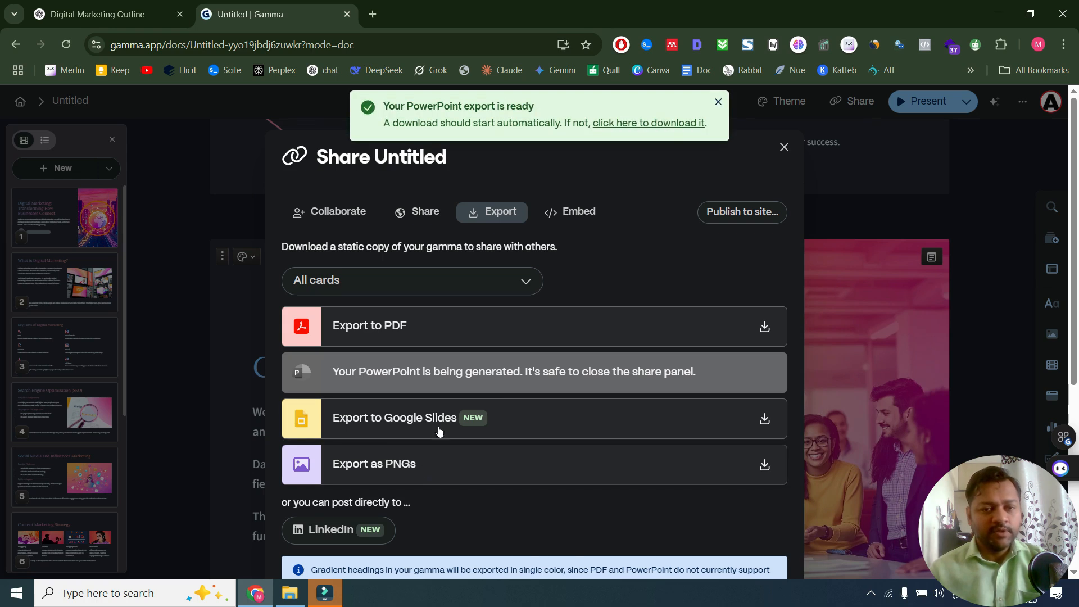
{"action": "left_click", "coordinate": [632, 123]}
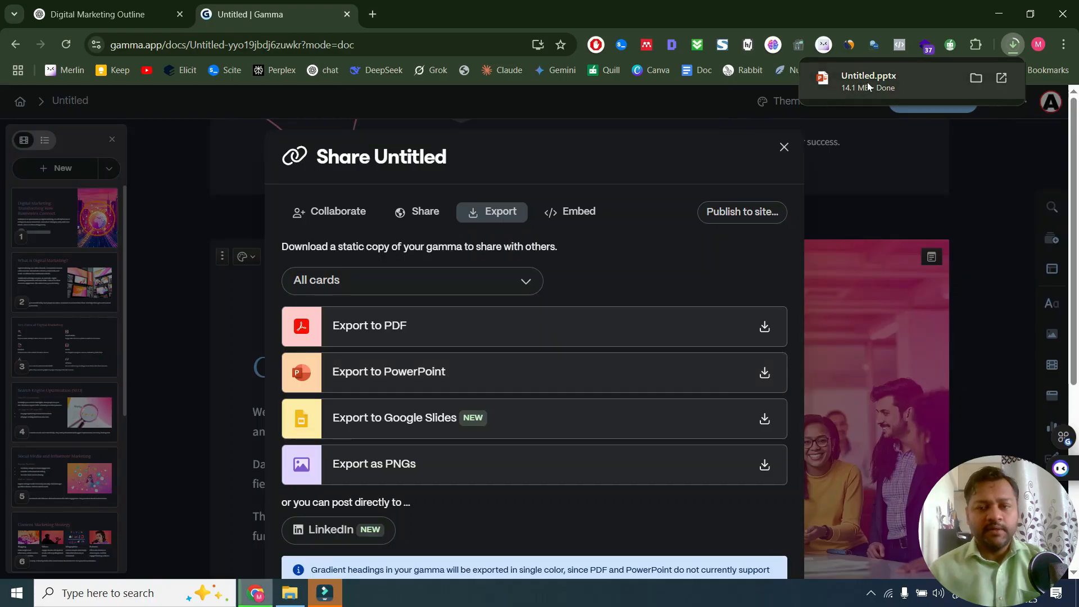
Open the downloaded Untitled.pptx in PowerPoint, look through its slides at full window size, and return to Gamma
{"action": "left_click", "coordinate": [869, 86]}
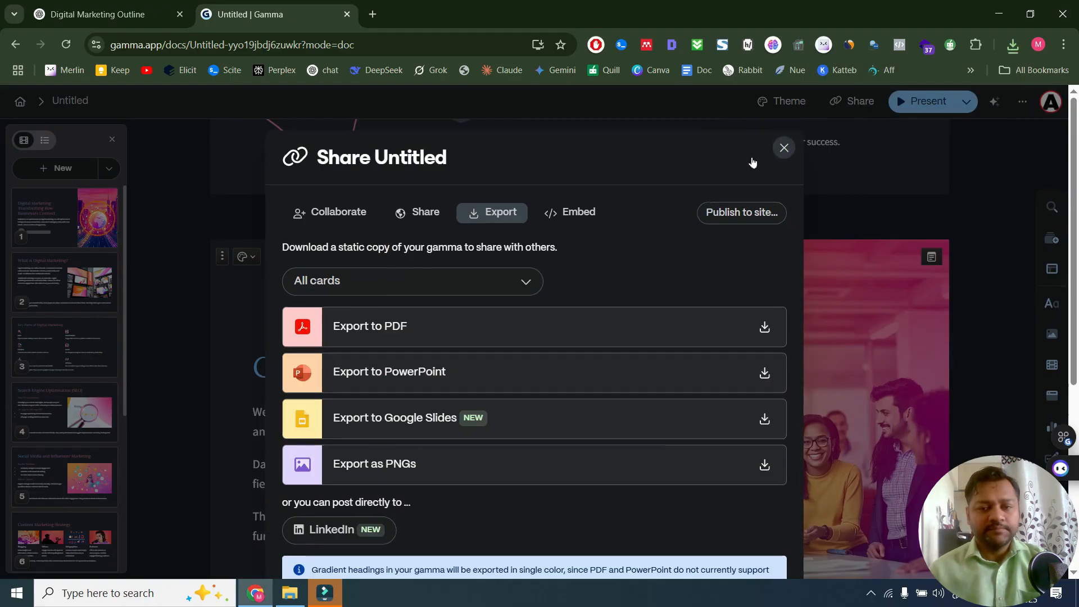
{"action": "left_click", "coordinate": [785, 148]}
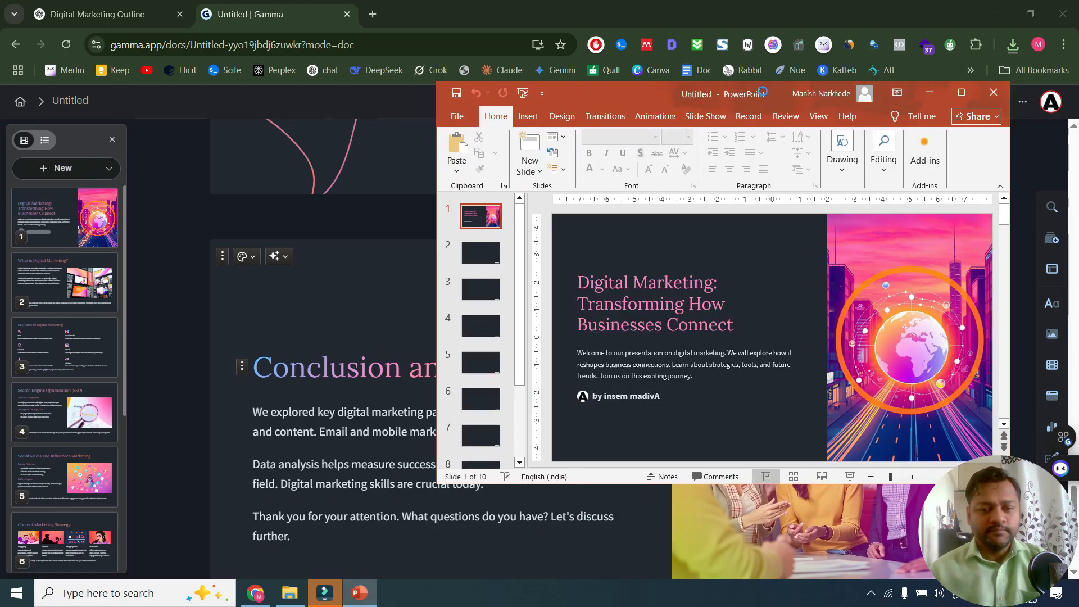
{"action": "double_click", "coordinate": [630, 93]}
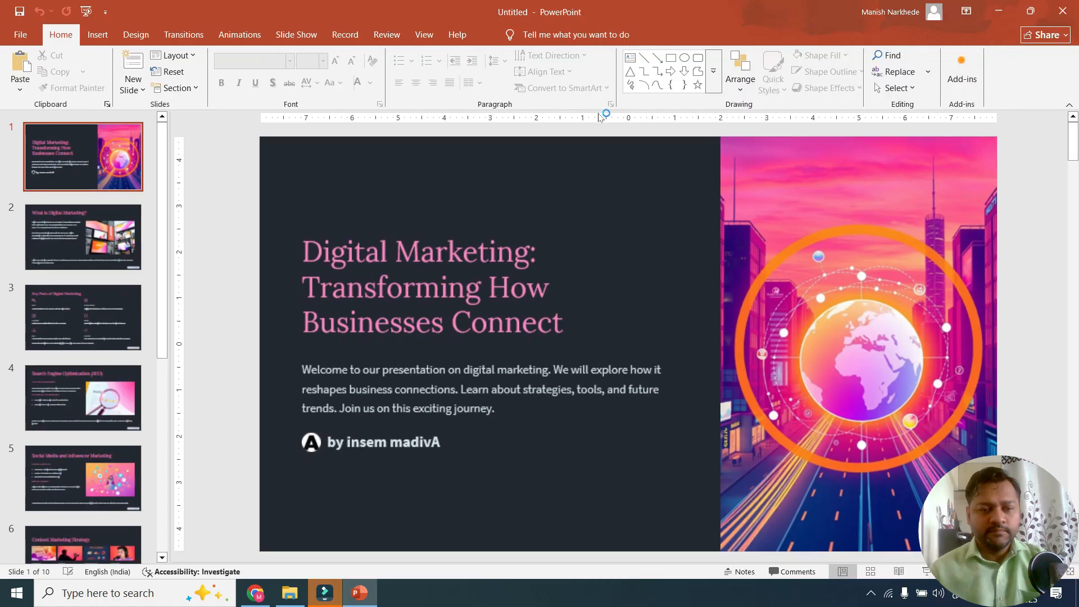
{"action": "scroll", "coordinate": [87, 232], "scroll_direction": "down", "scroll_amount": 5}
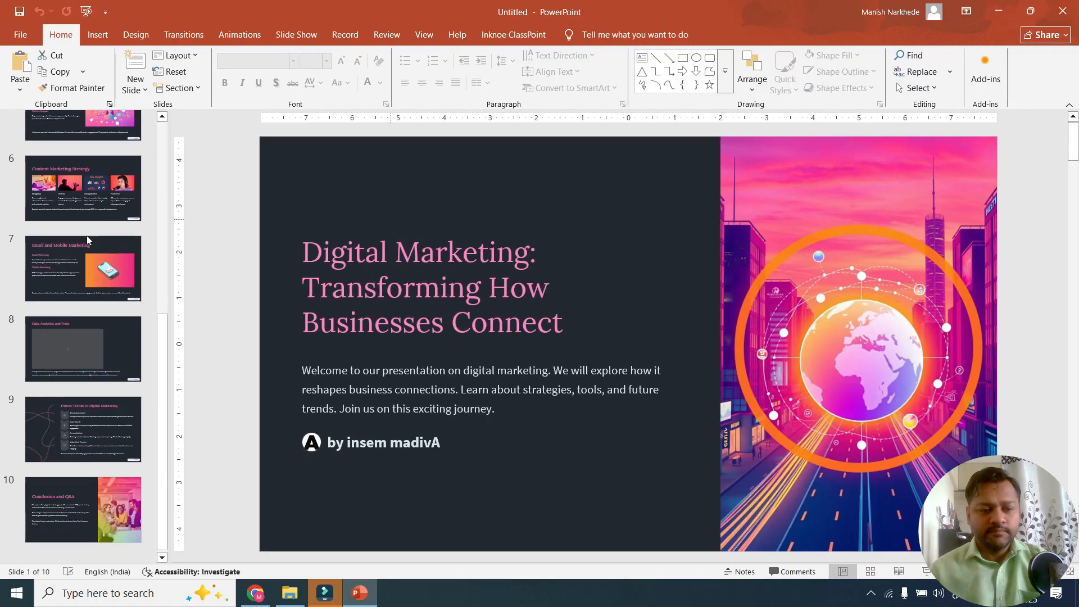
{"action": "scroll", "coordinate": [102, 266], "scroll_direction": "up", "scroll_amount": 2}
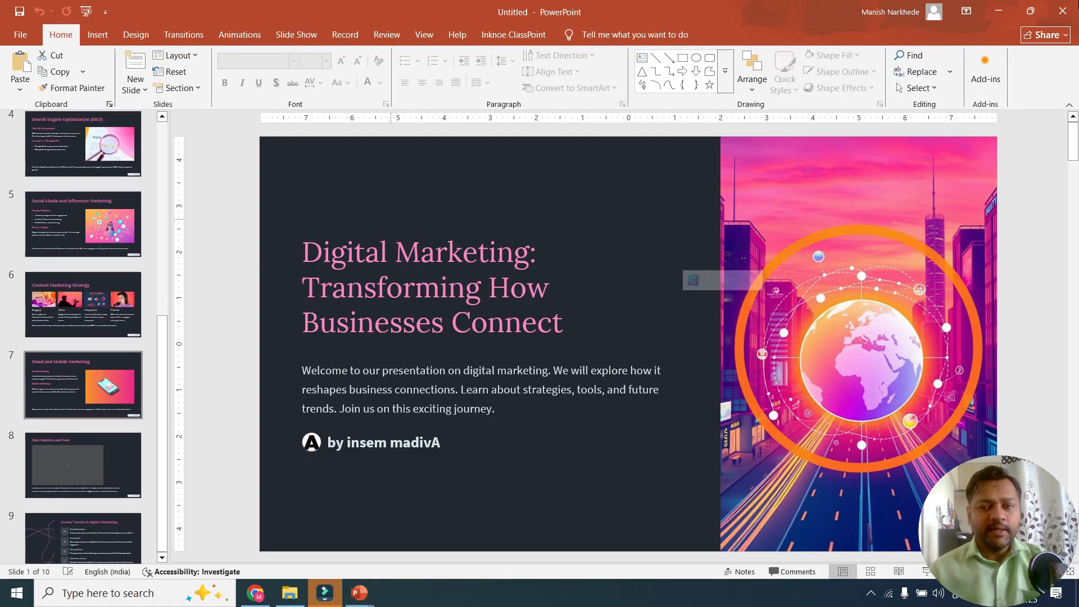
{"action": "left_click", "coordinate": [1063, 13]}
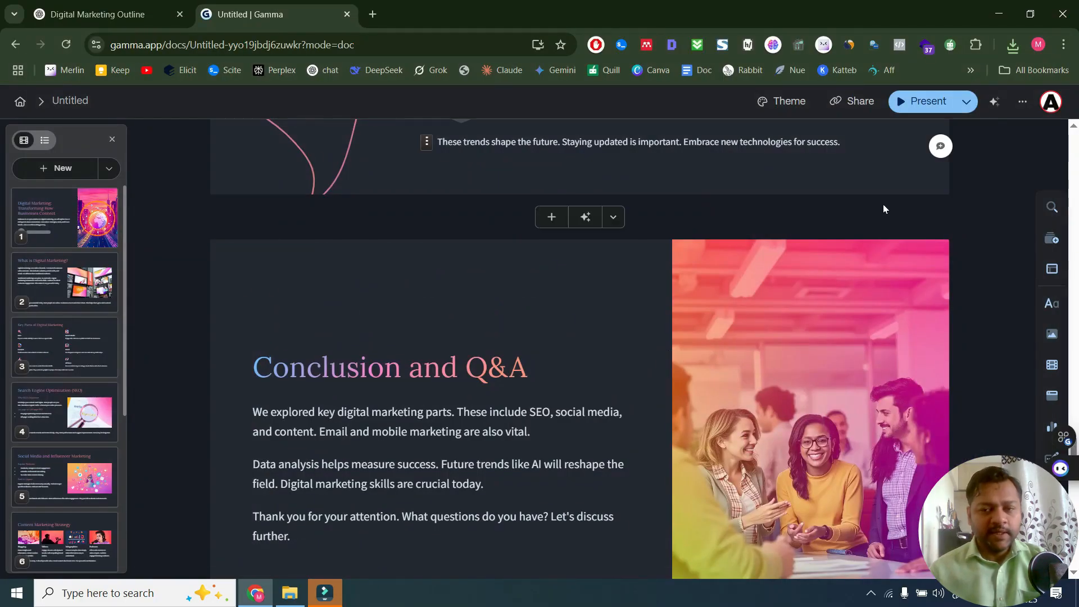
Delete the empty chart placeholder from the "Data, Analytics, and Tools" card
{"action": "scroll", "coordinate": [955, 296], "scroll_direction": "up", "scroll_amount": 10}
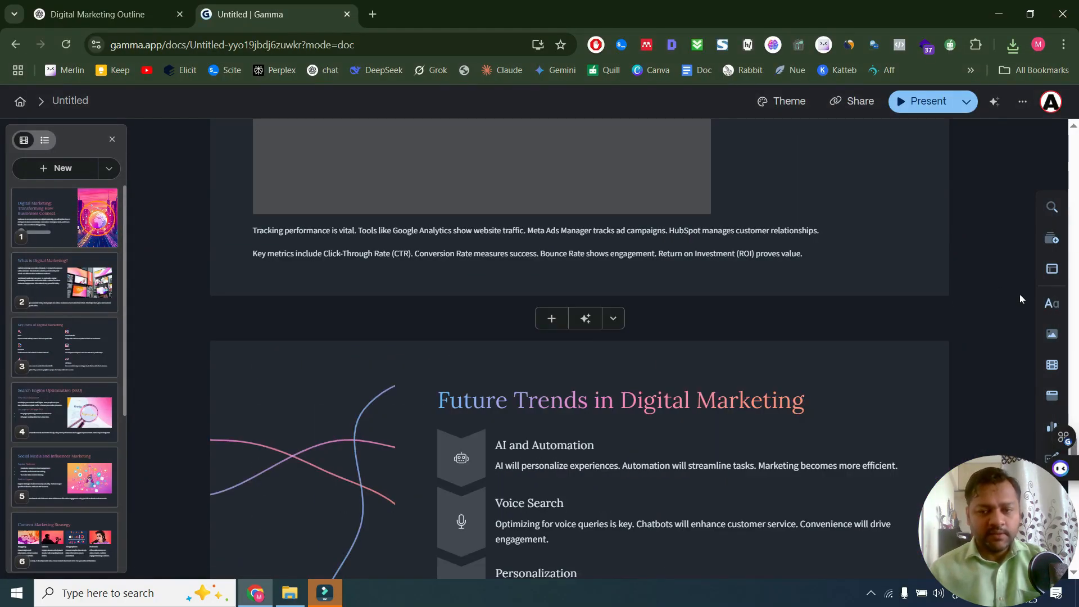
{"action": "scroll", "coordinate": [1014, 291], "scroll_direction": "up", "scroll_amount": 5}
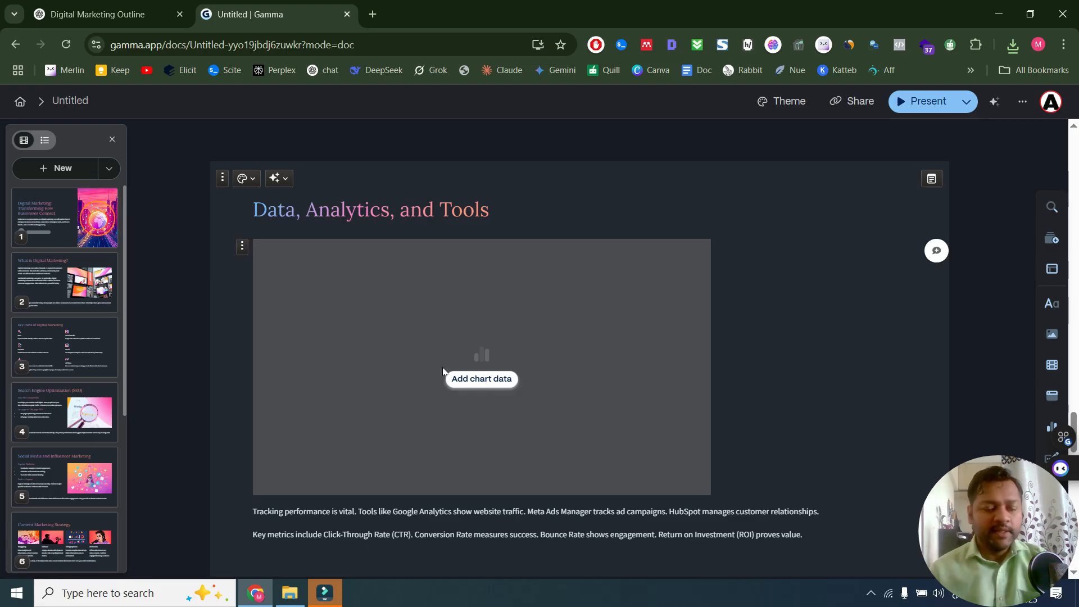
{"action": "left_click", "coordinate": [242, 248]}
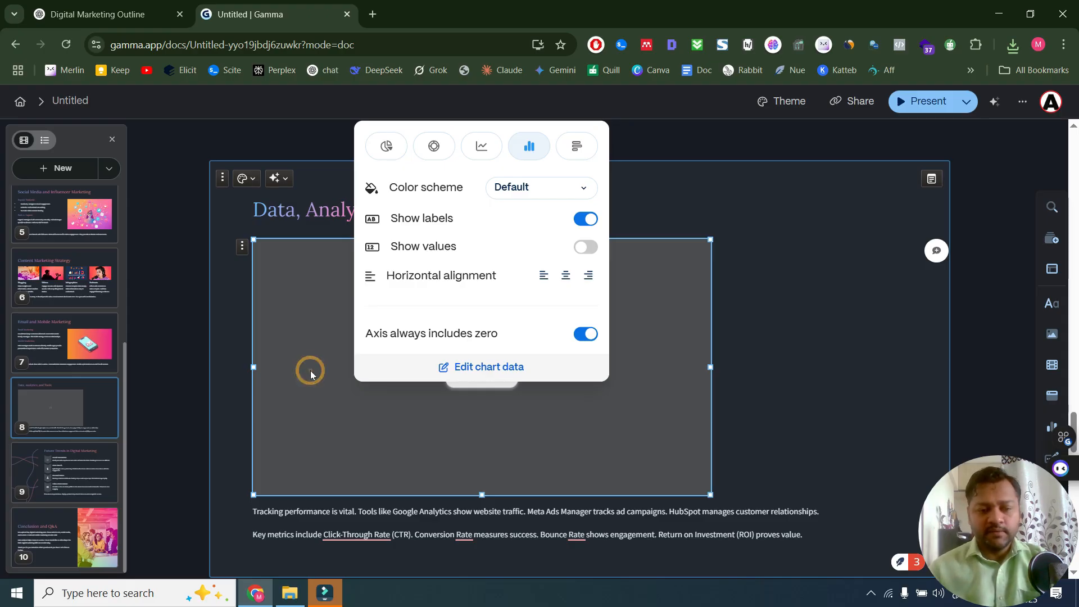
{"action": "key", "text": "Delete"}
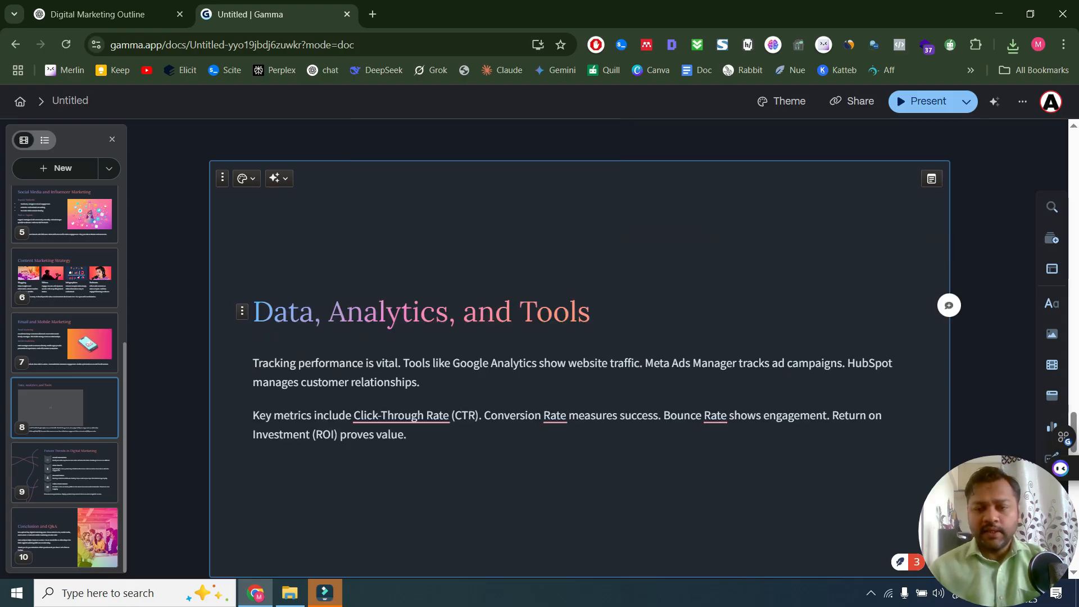
Insert an AI image placeholder into the body text of the "Data, Analytics, and Tools" card
{"action": "mouse_move", "coordinate": [1055, 339]}
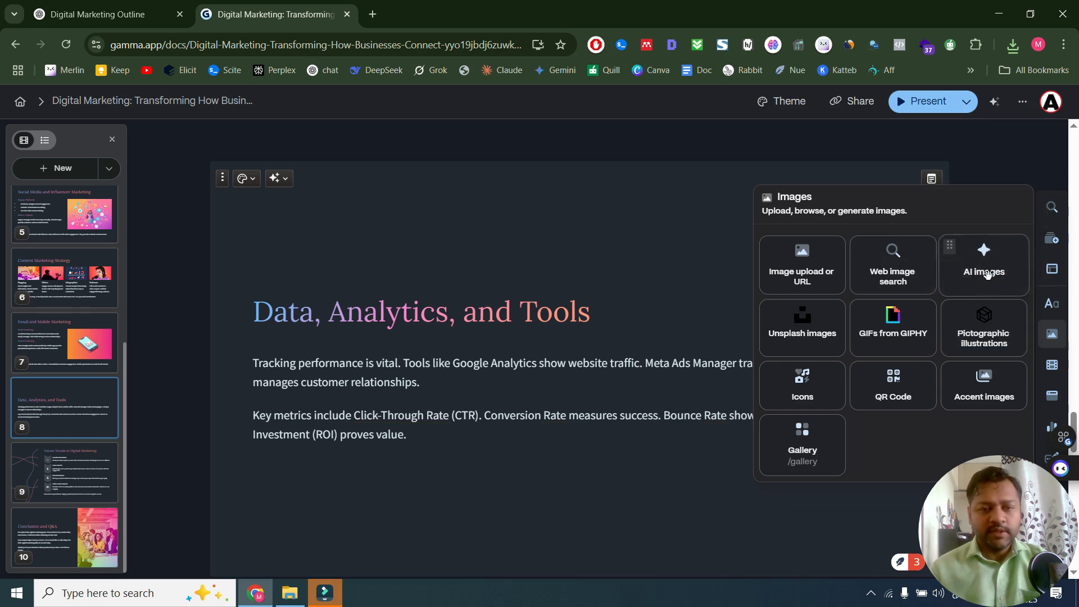
{"action": "left_click", "coordinate": [988, 302]}
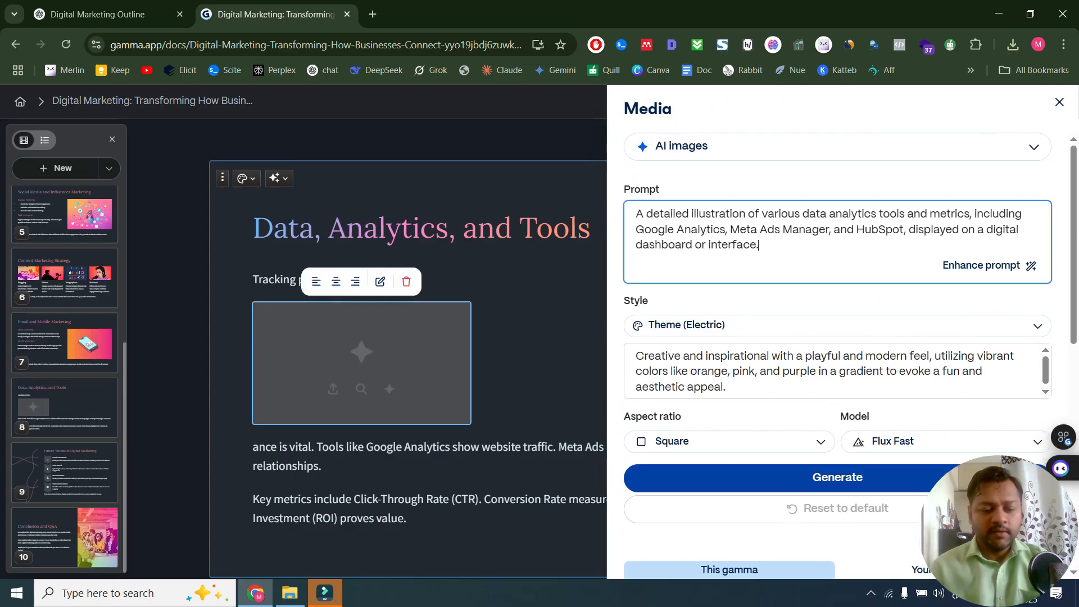
{"action": "type", "text": "data"}
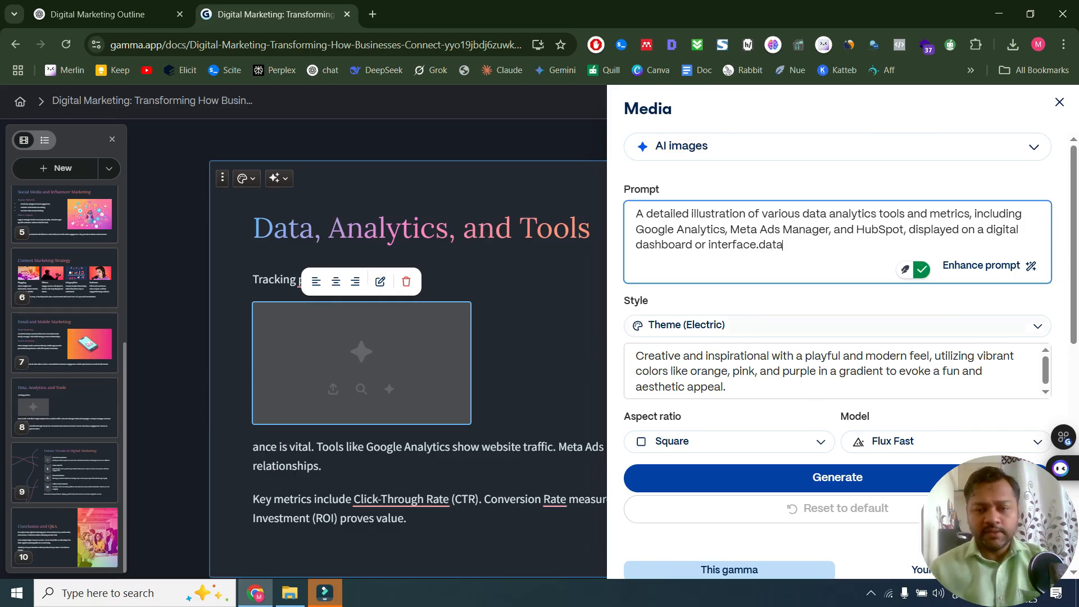
{"action": "key", "text": "BackSpace"}
{"action": "key", "text": "BackSpace"}
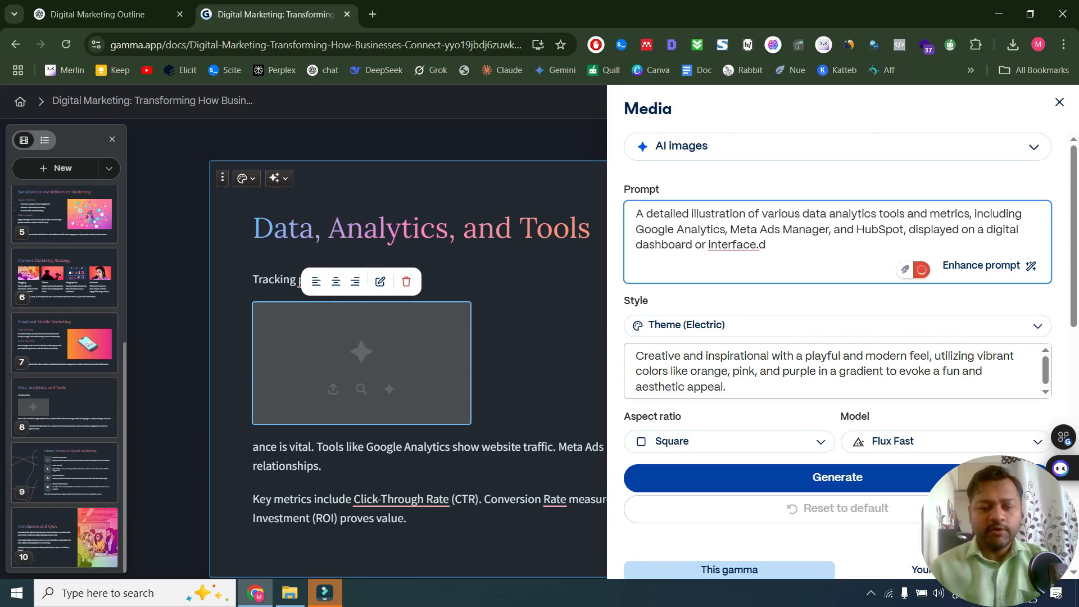
{"action": "key", "text": "BackSpace"}
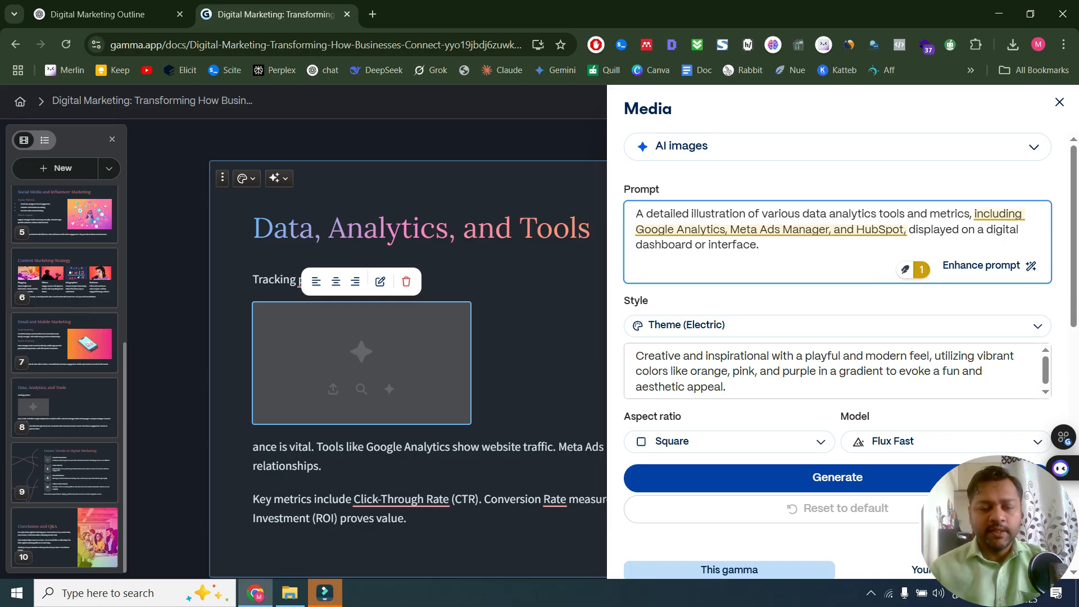
{"action": "left_click", "coordinate": [961, 229]}
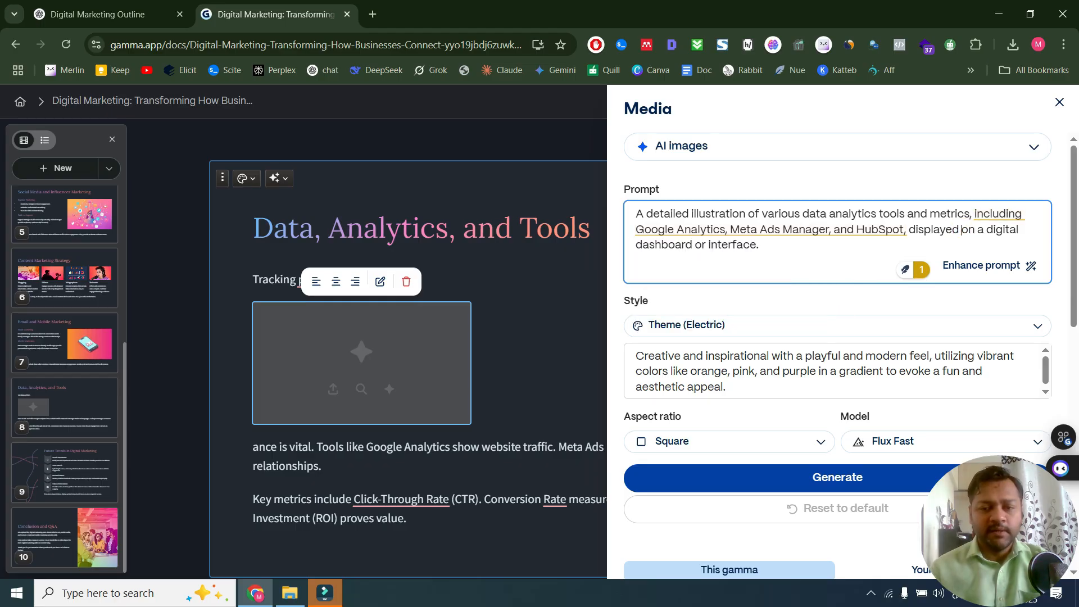
Generate the square AI image of data analytics tools in the "Data, Analytics, and Tools" card's placeholder and close the media settings
{"action": "scroll", "coordinate": [707, 313], "scroll_direction": "down", "scroll_amount": 4}
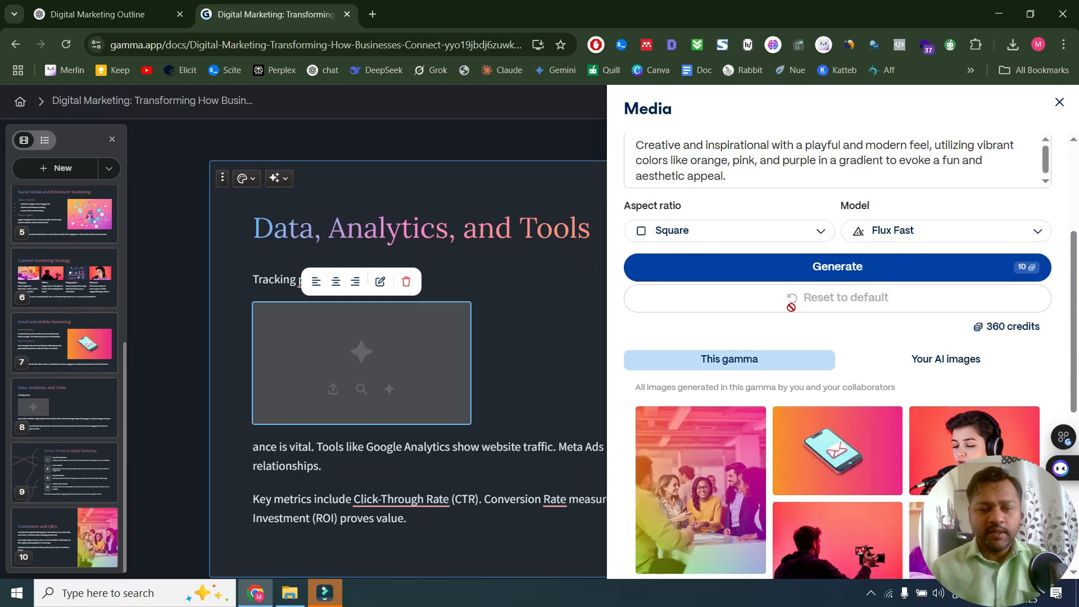
{"action": "left_click", "coordinate": [857, 266]}
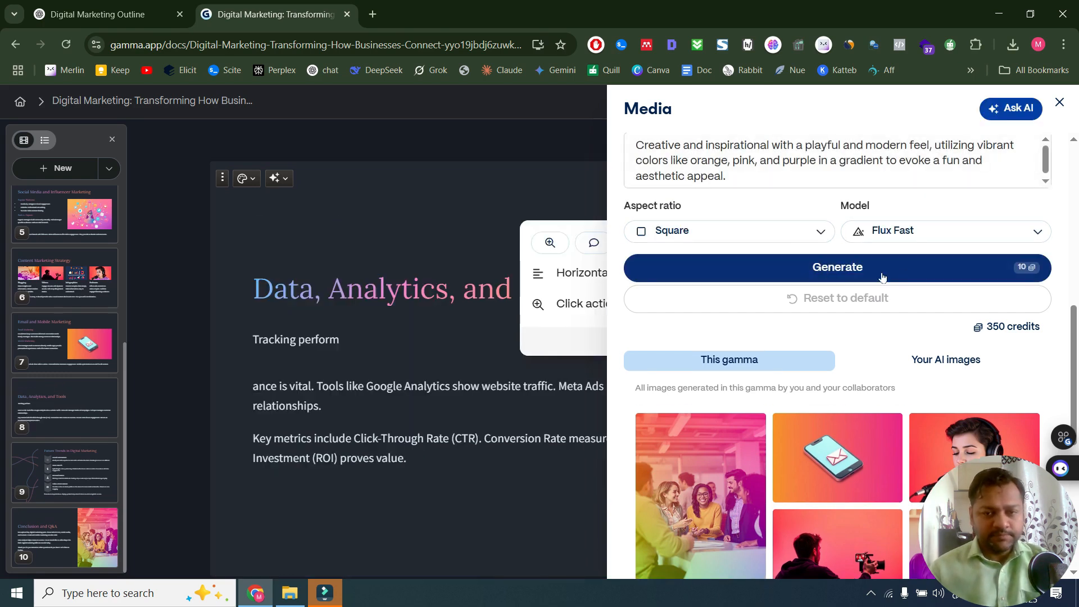
{"action": "left_click", "coordinate": [523, 317]}
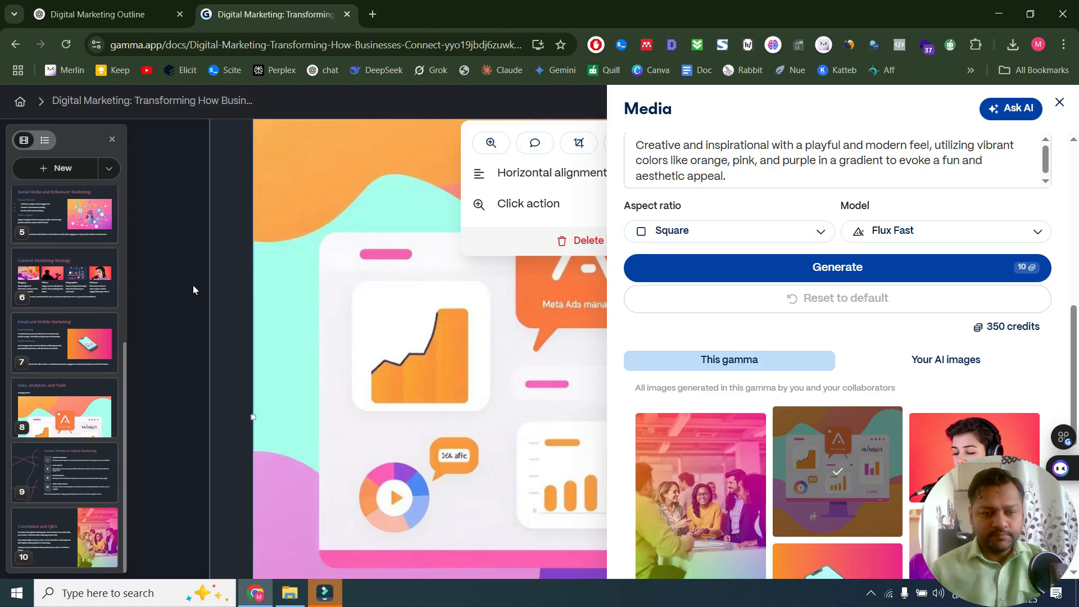
{"action": "scroll", "coordinate": [203, 304], "scroll_direction": "up", "scroll_amount": 2}
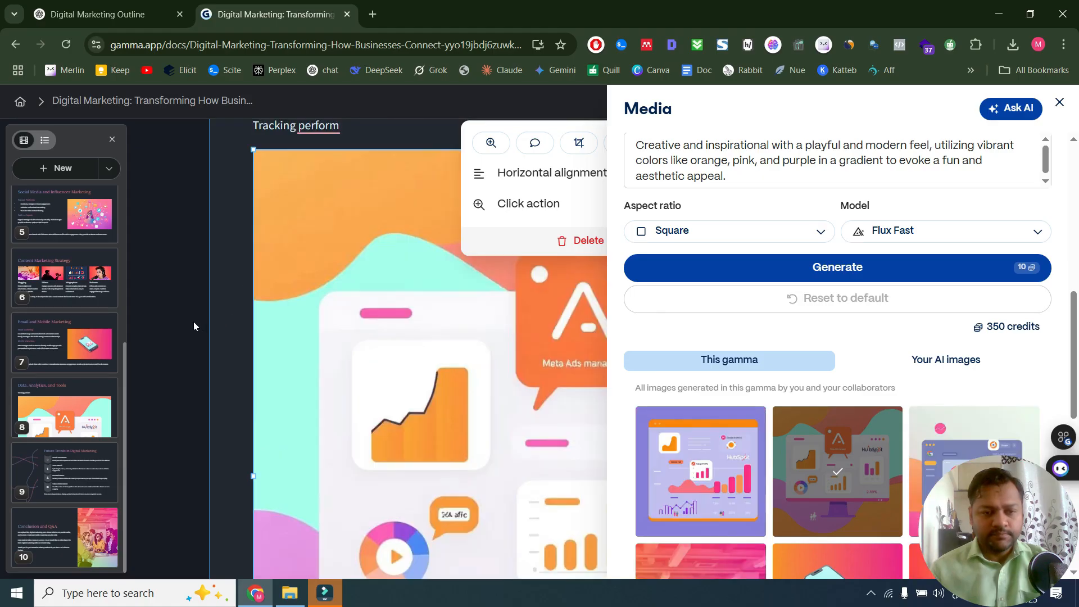
{"action": "left_click", "coordinate": [1060, 103]}
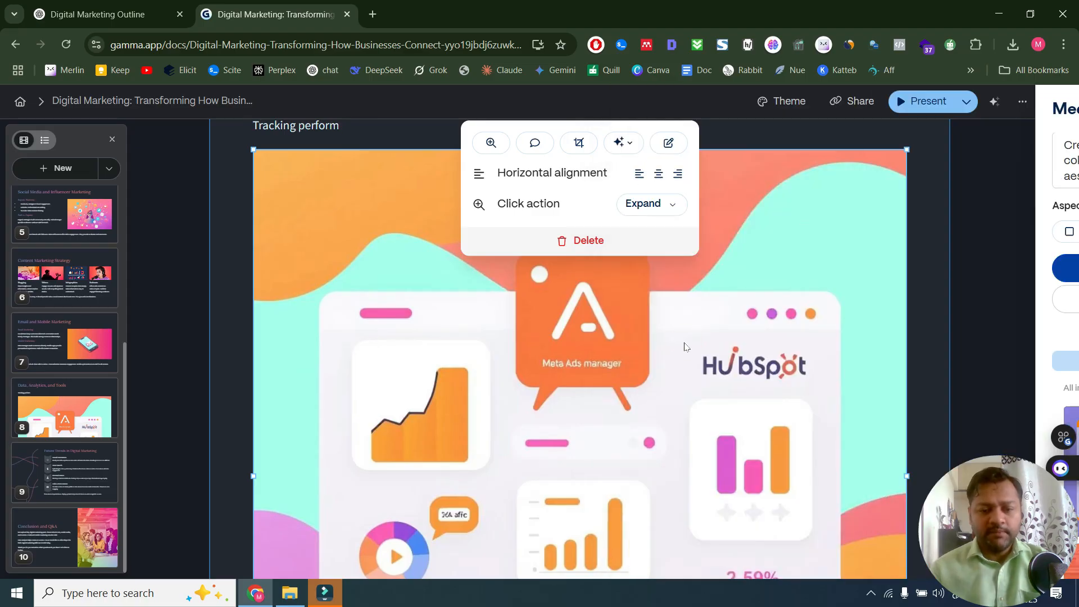
Shrink the generated image on the "Data, Analytics, and Tools" card to about a third of the content width
{"action": "scroll", "coordinate": [729, 406], "scroll_direction": "down", "scroll_amount": 4}
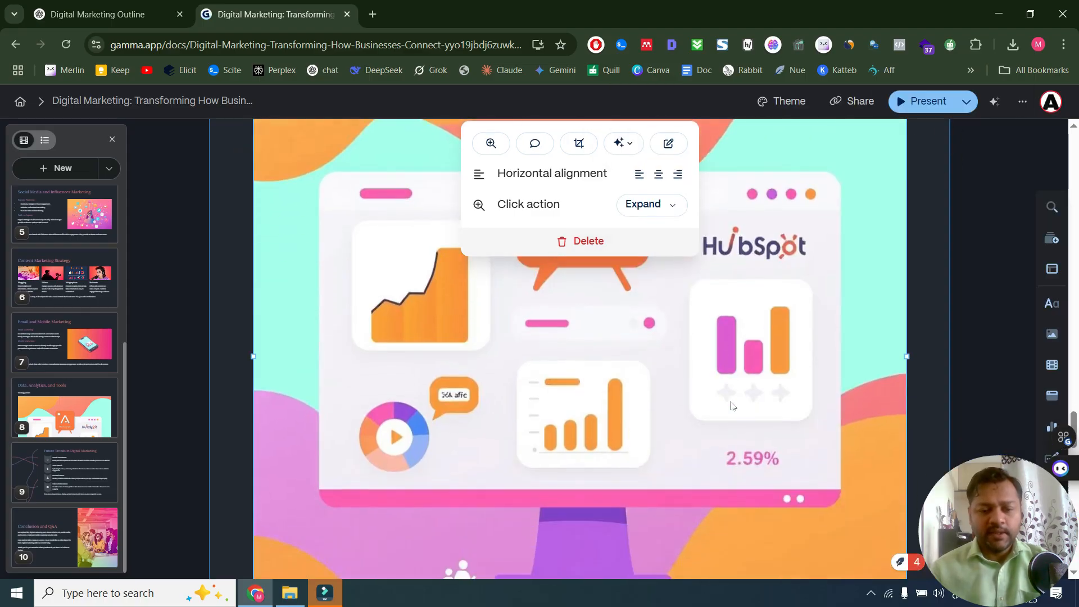
{"action": "scroll", "coordinate": [731, 409], "scroll_direction": "down", "scroll_amount": 4}
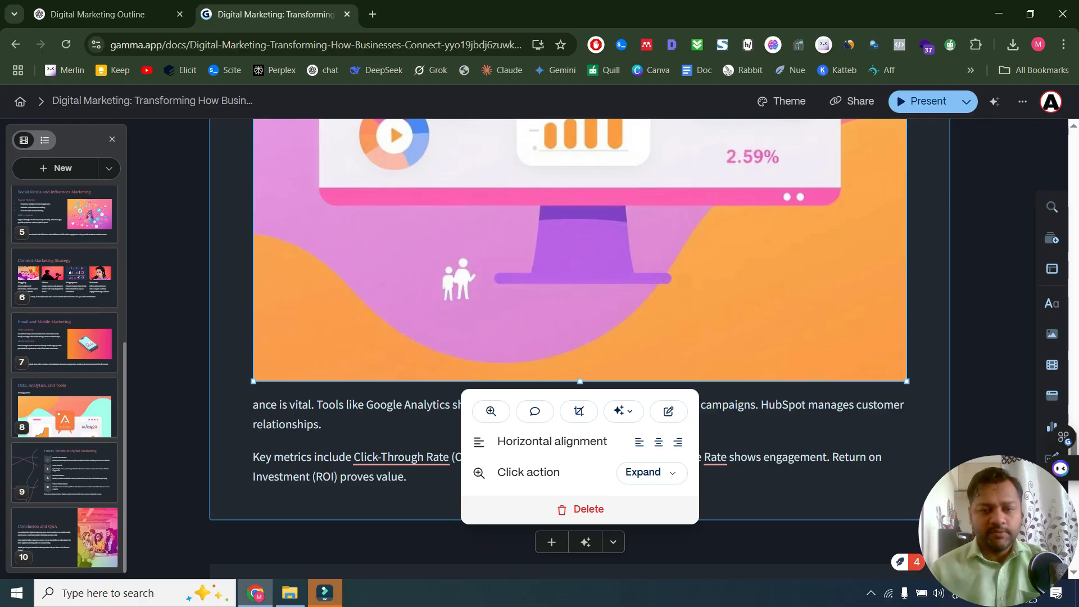
{"action": "scroll", "coordinate": [580, 349], "scroll_direction": "down", "scroll_amount": 6}
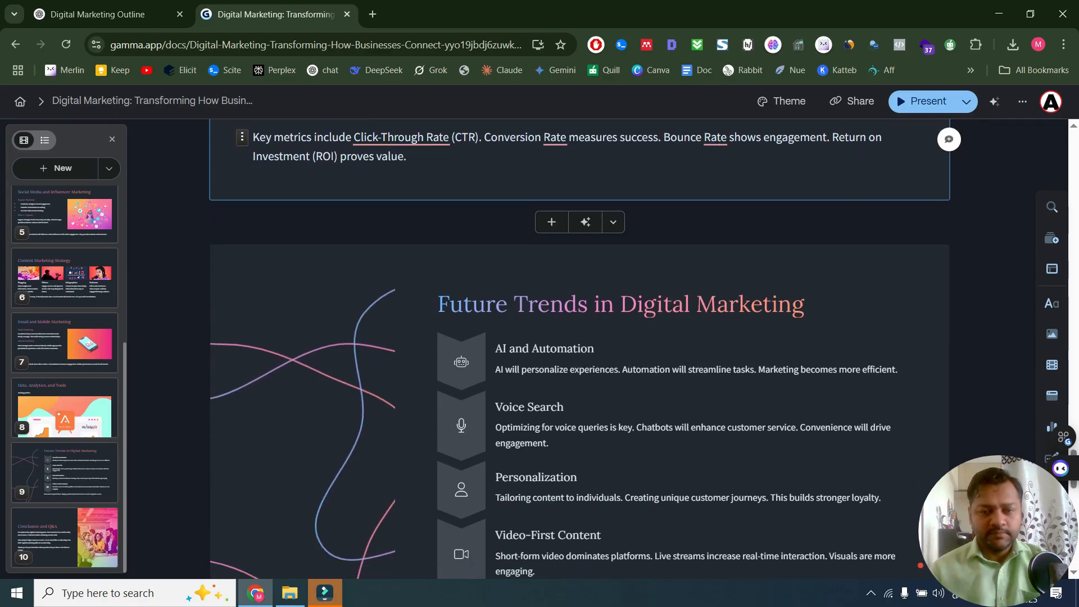
{"action": "scroll", "coordinate": [672, 394], "scroll_direction": "down", "scroll_amount": 3}
{"action": "scroll", "coordinate": [672, 394], "scroll_direction": "up", "scroll_amount": 2}
{"action": "scroll", "coordinate": [672, 394], "scroll_direction": "down", "scroll_amount": 3}
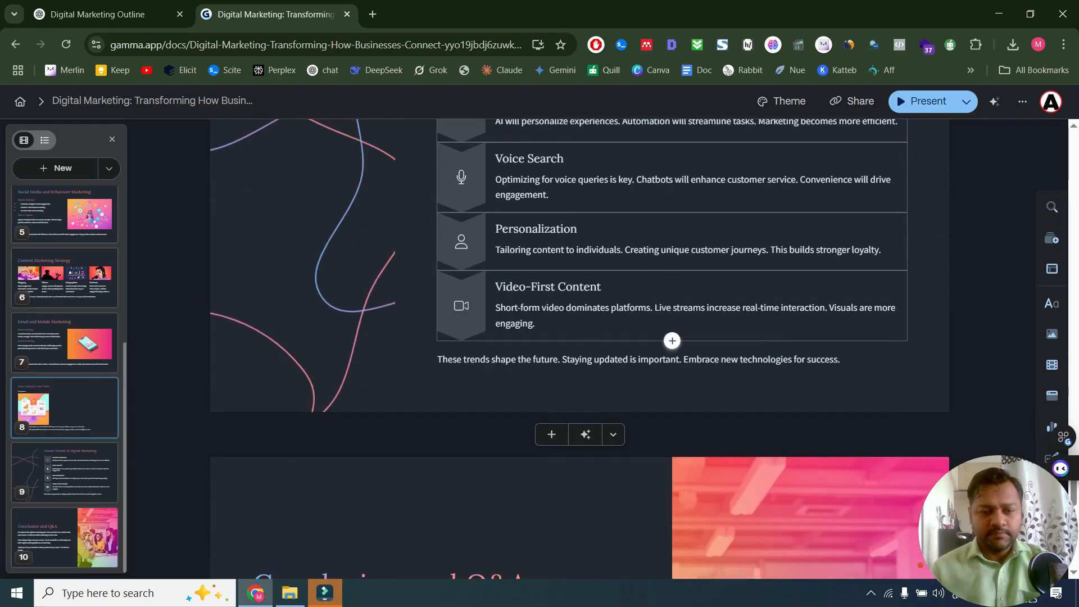
{"action": "scroll", "coordinate": [673, 393], "scroll_direction": "up", "scroll_amount": 8}
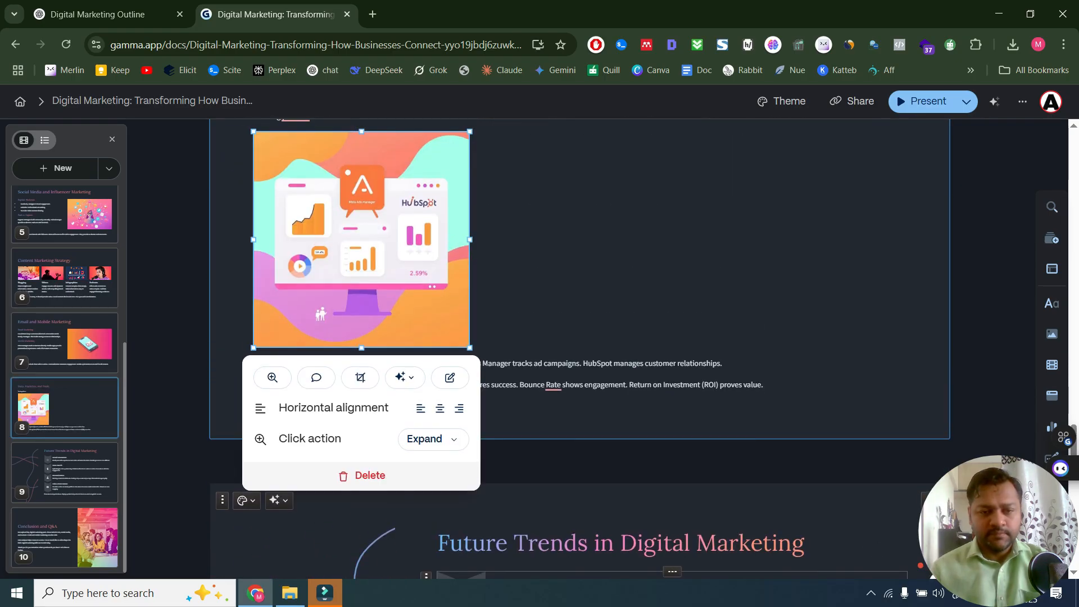
Place the image in the first column of a two-column layout with an empty column beside it
{"action": "scroll", "coordinate": [713, 302], "scroll_direction": "up", "scroll_amount": 8}
{"action": "scroll", "coordinate": [575, 431], "scroll_direction": "down", "scroll_amount": 3}
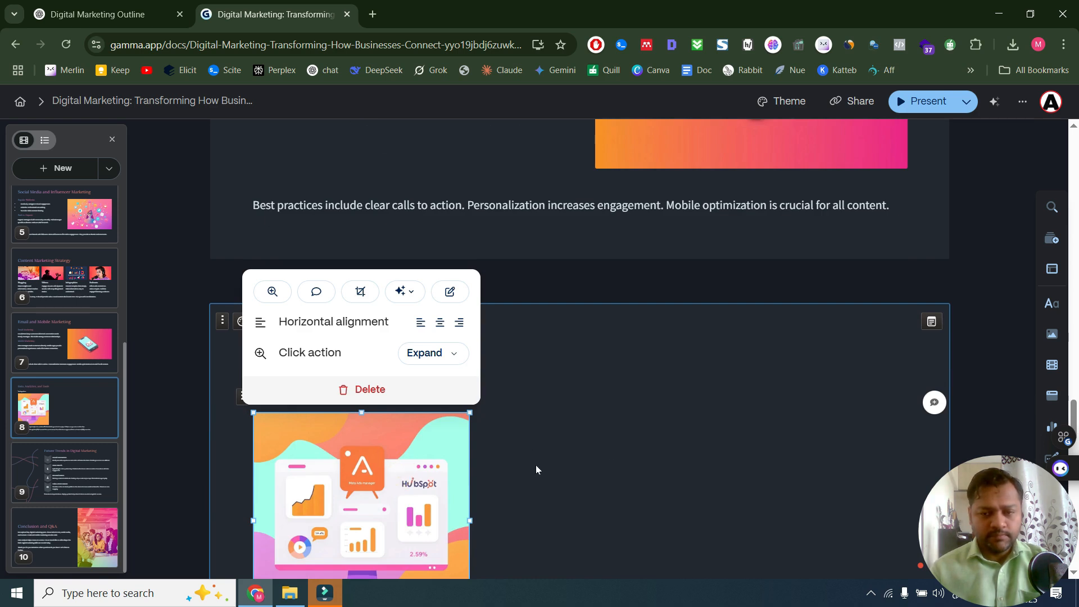
{"action": "scroll", "coordinate": [535, 472], "scroll_direction": "down", "scroll_amount": 7}
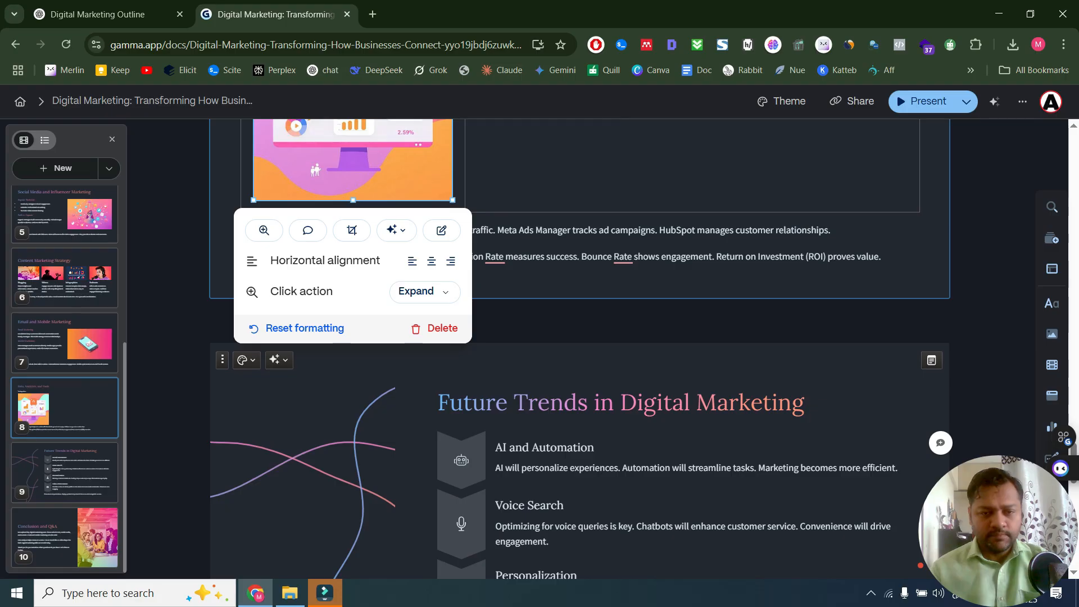
{"action": "scroll", "coordinate": [284, 244], "scroll_direction": "down", "scroll_amount": 1}
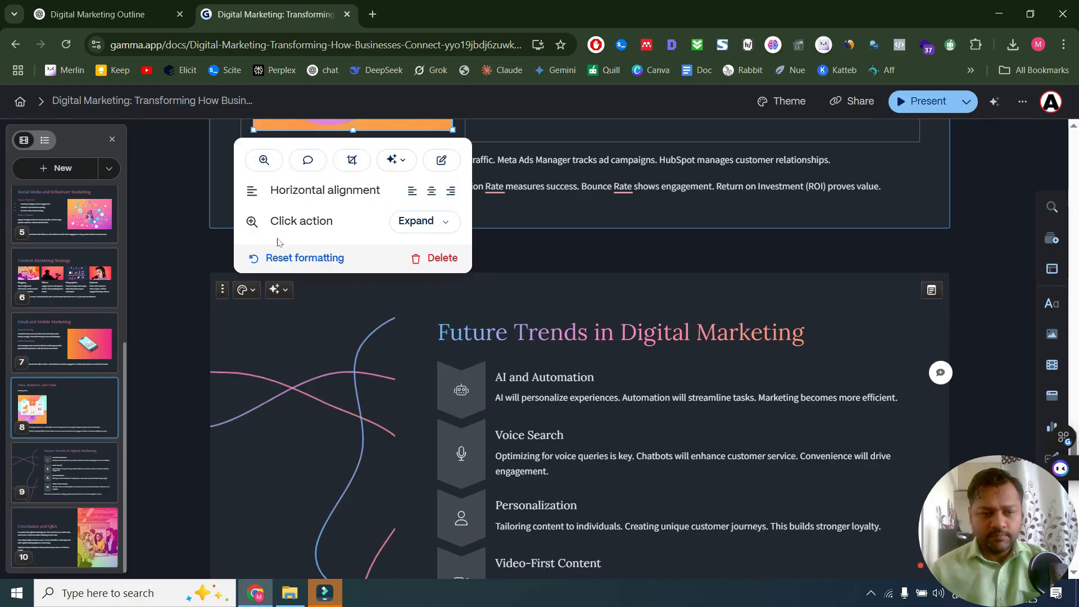
{"action": "scroll", "coordinate": [364, 260], "scroll_direction": "up", "scroll_amount": 2}
{"action": "left_click", "coordinate": [545, 228]}
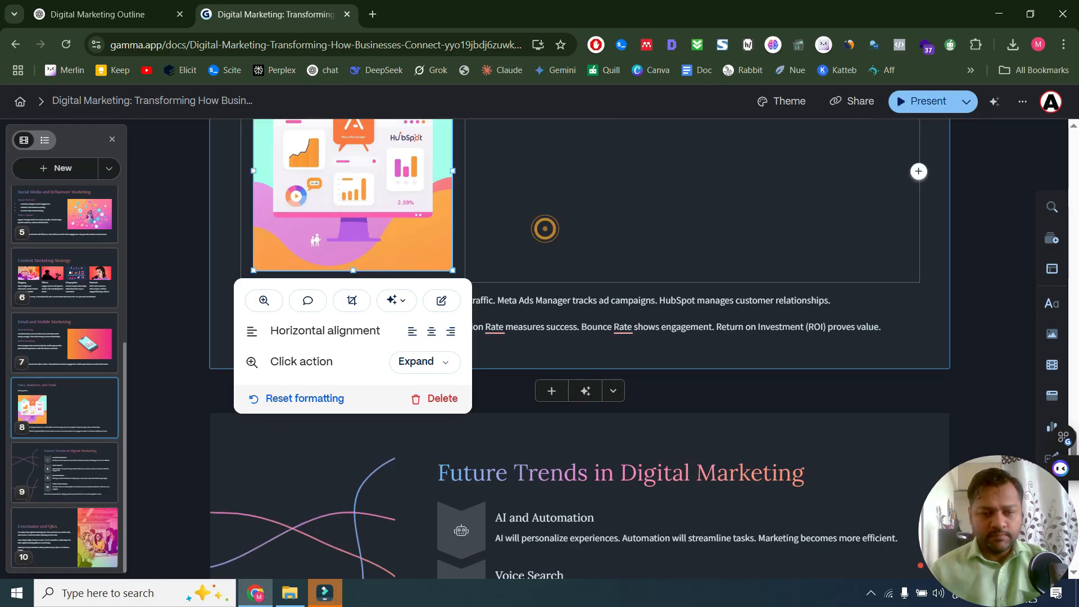
Regenerate the card's image with the Landscape aspect ratio and close the media settings
{"action": "left_click", "coordinate": [441, 300]}
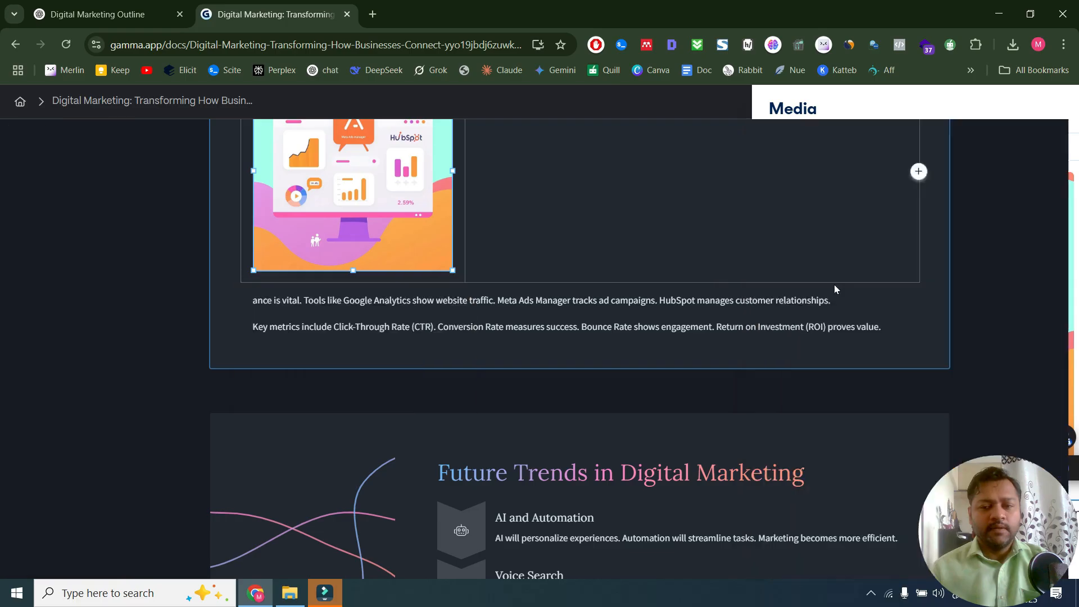
{"action": "scroll", "coordinate": [834, 285], "scroll_direction": "down", "scroll_amount": 5}
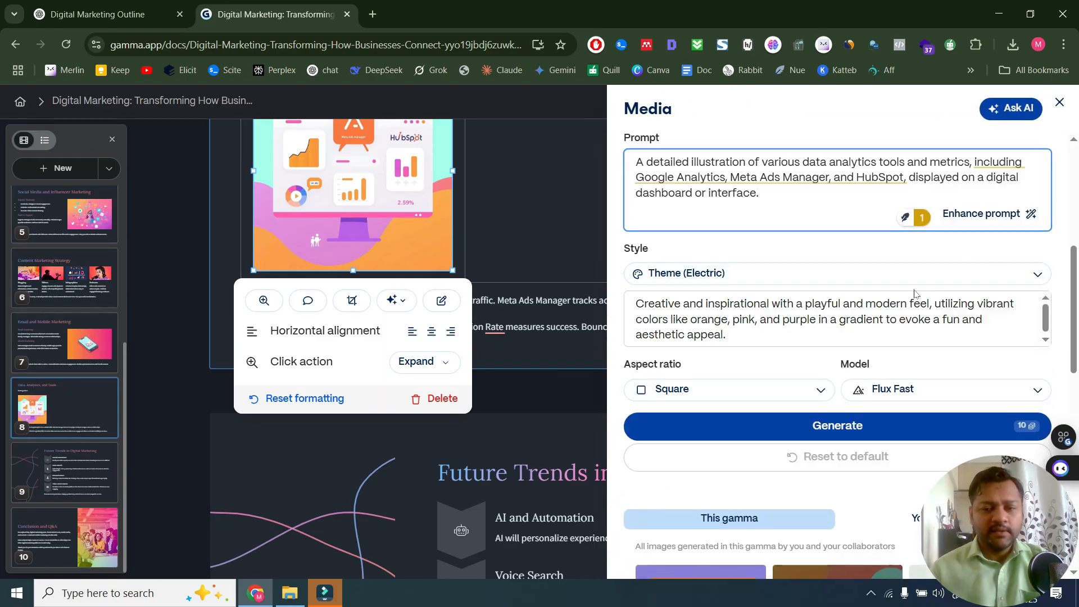
{"action": "left_click_drag", "start_coordinate": [759, 193], "coordinate": [636, 177]}
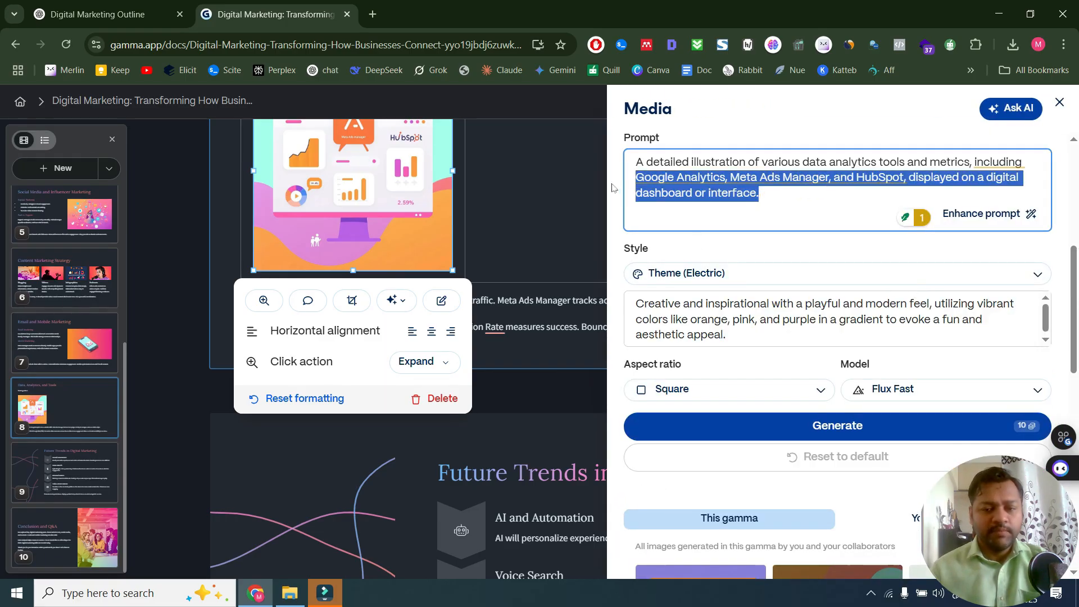
{"action": "left_click", "coordinate": [814, 389]}
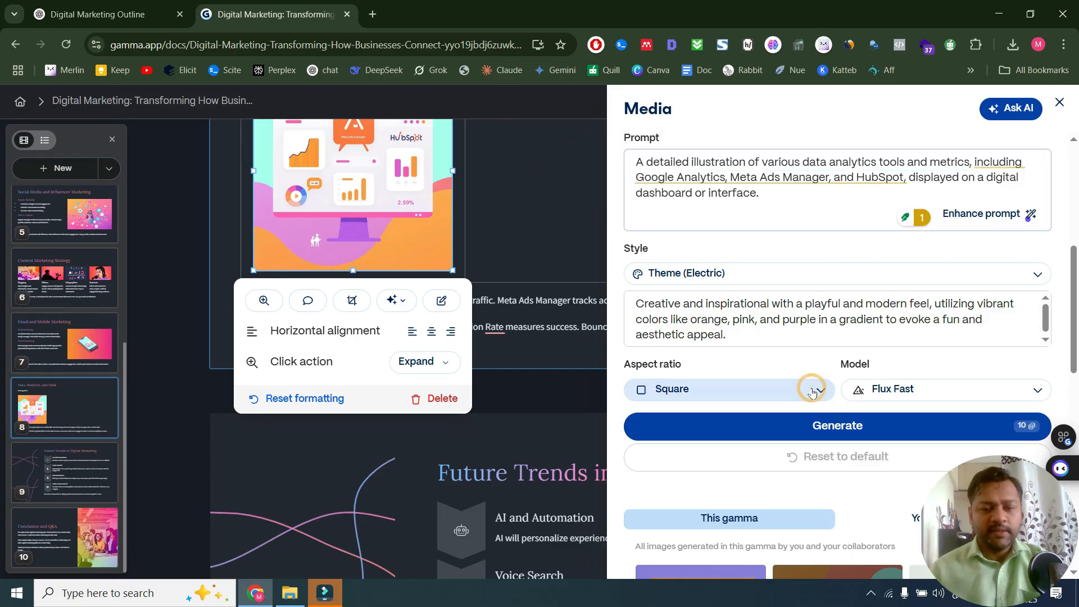
{"action": "left_click", "coordinate": [709, 477]}
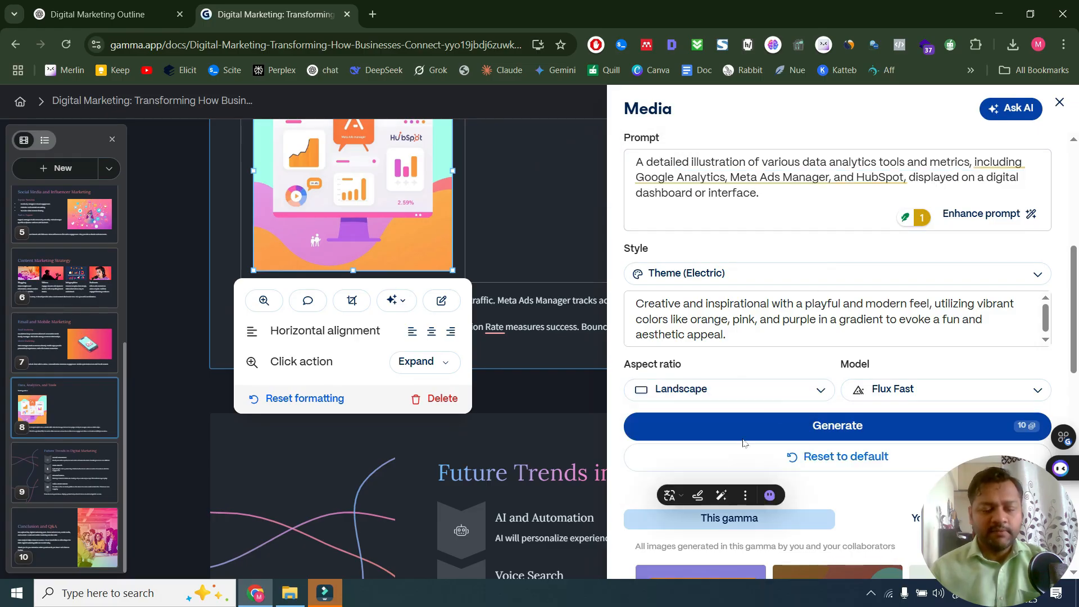
{"action": "left_click", "coordinate": [819, 424]}
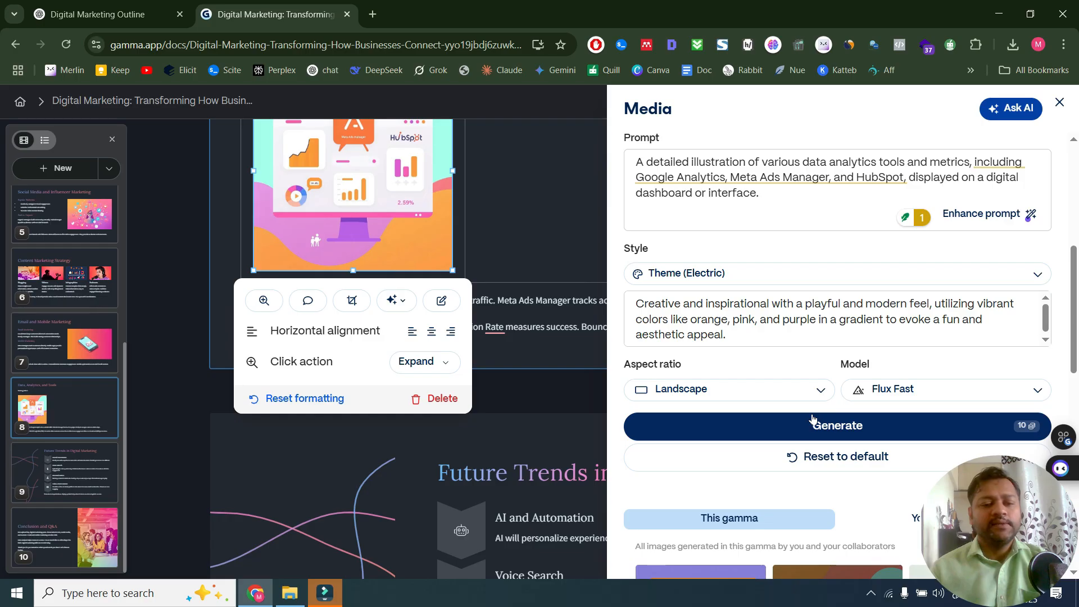
{"action": "left_click", "coordinate": [849, 428]}
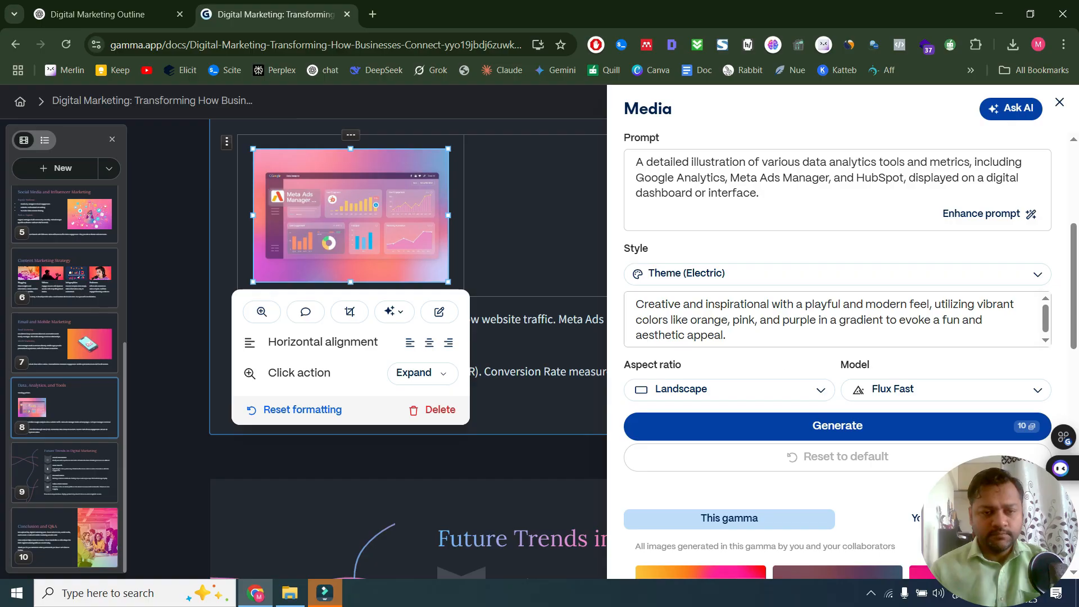
{"action": "left_click", "coordinate": [1059, 102]}
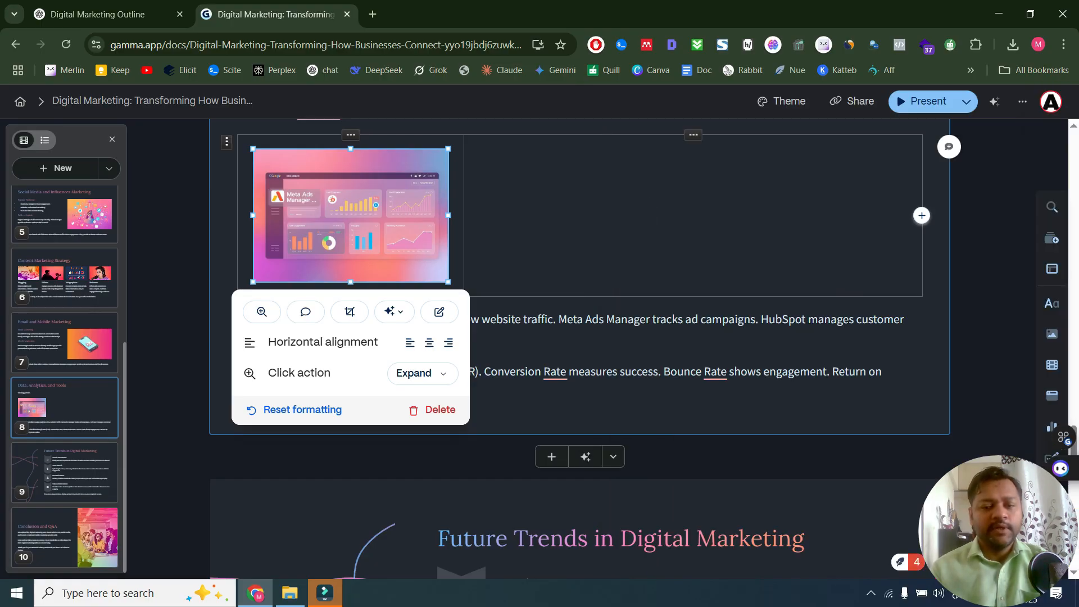
{"action": "left_click", "coordinate": [976, 289]}
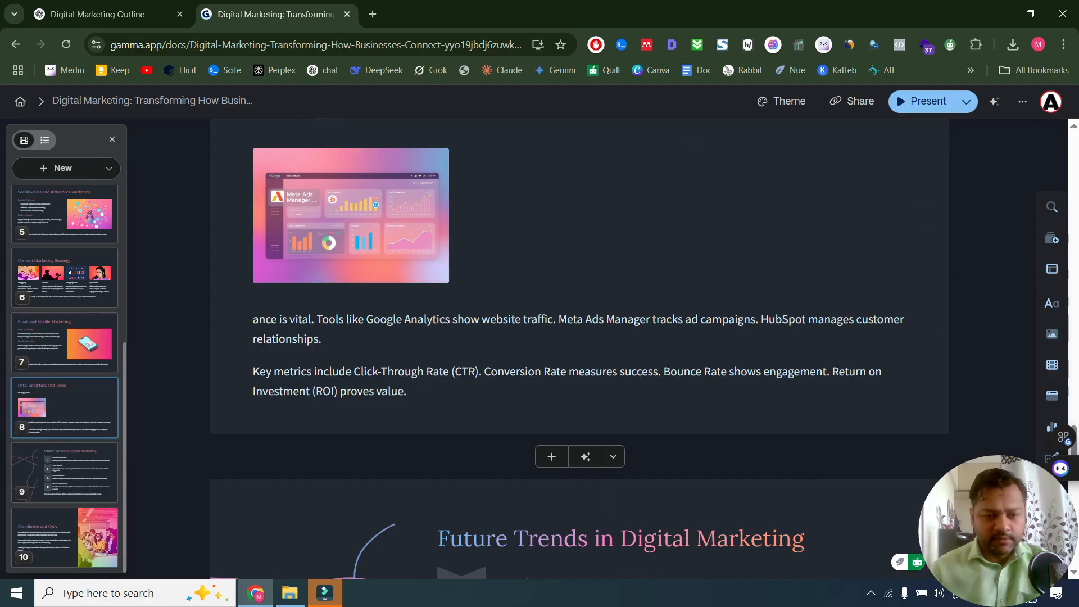
Remove the "Tracking perform" fragment above the image and restore "Tracking performance is vital" at the start of the paragraph below it
{"action": "scroll", "coordinate": [976, 289], "scroll_direction": "up", "scroll_amount": 3}
{"action": "scroll", "coordinate": [562, 337], "scroll_direction": "up", "scroll_amount": 1}
{"action": "scroll", "coordinate": [562, 337], "scroll_direction": "down", "scroll_amount": 3}
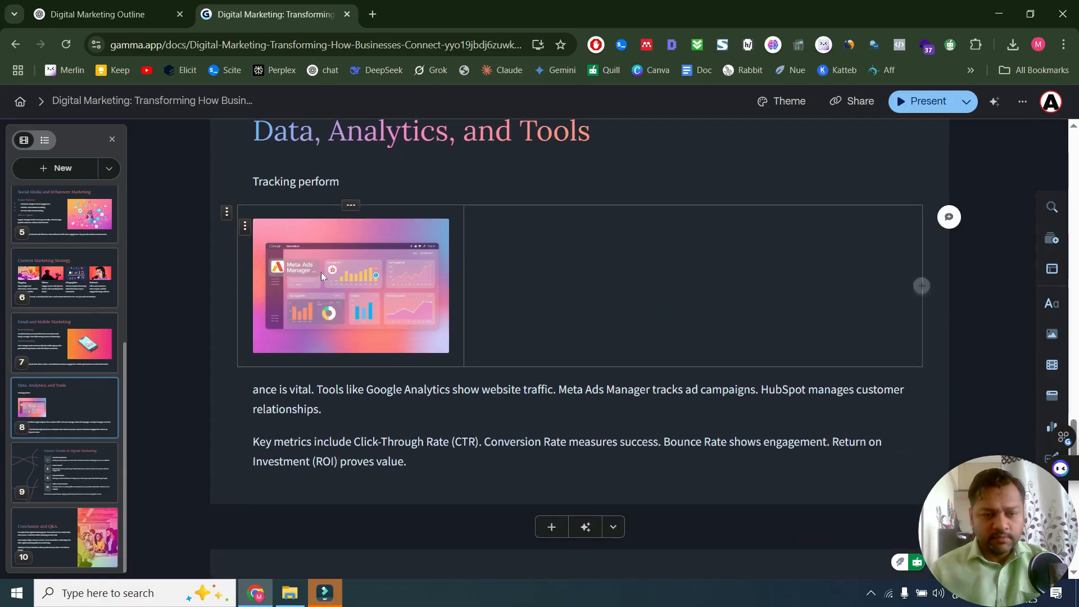
{"action": "left_click", "coordinate": [351, 286]}
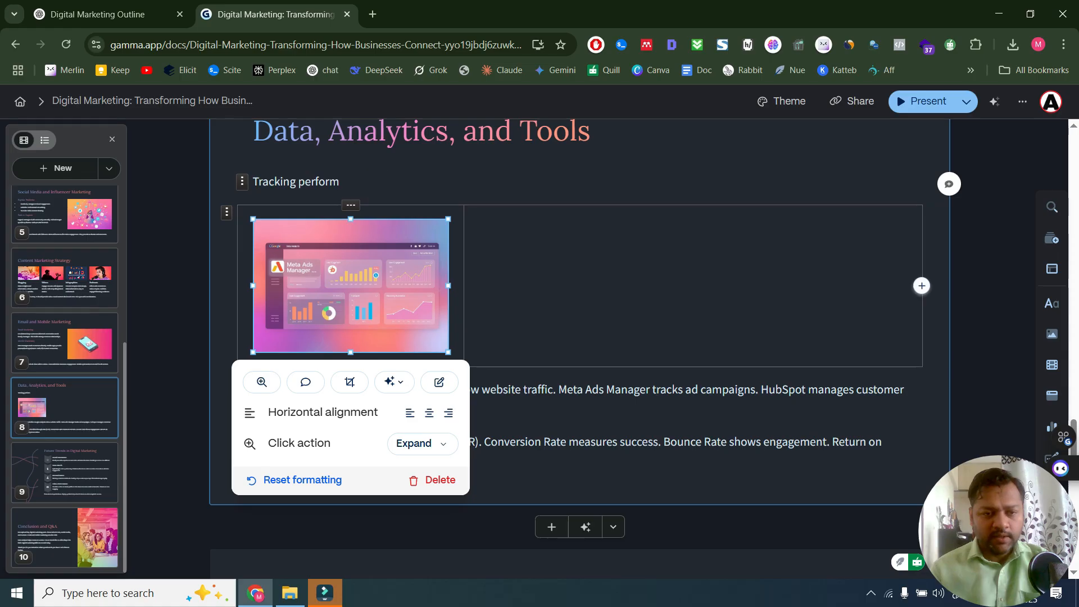
{"action": "left_click", "coordinate": [375, 182]}
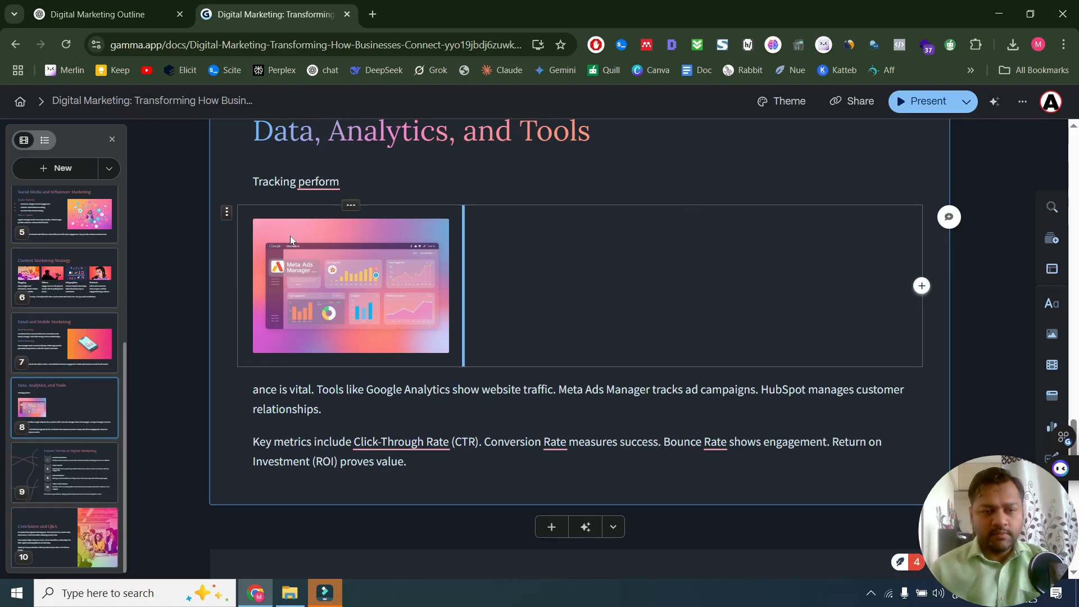
{"action": "double_click", "coordinate": [303, 183]}
{"action": "triple_click", "coordinate": [304, 184]}
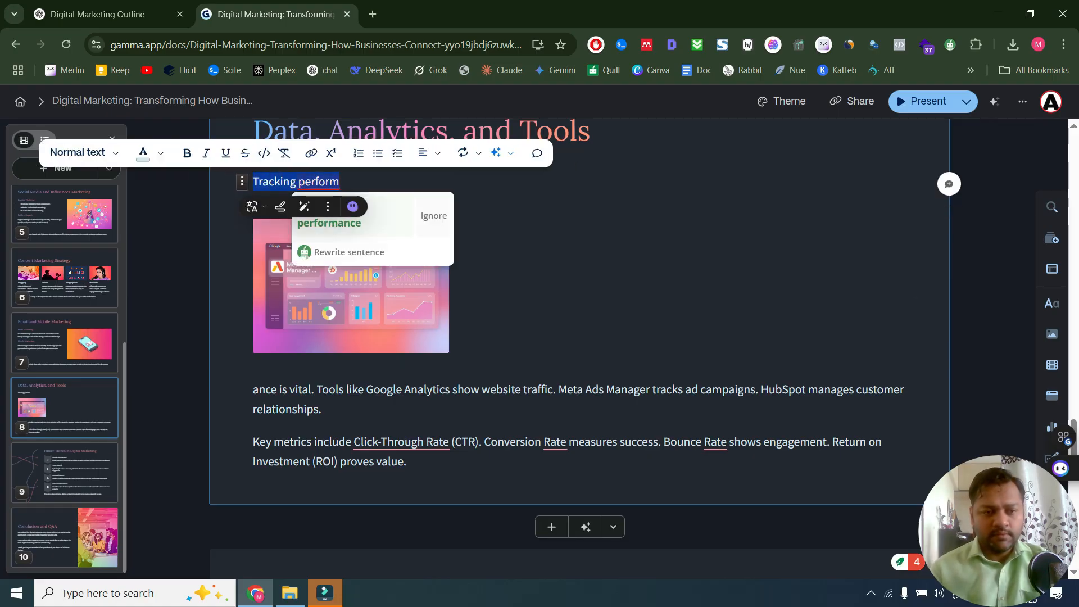
{"action": "key", "text": "BackSpace"}
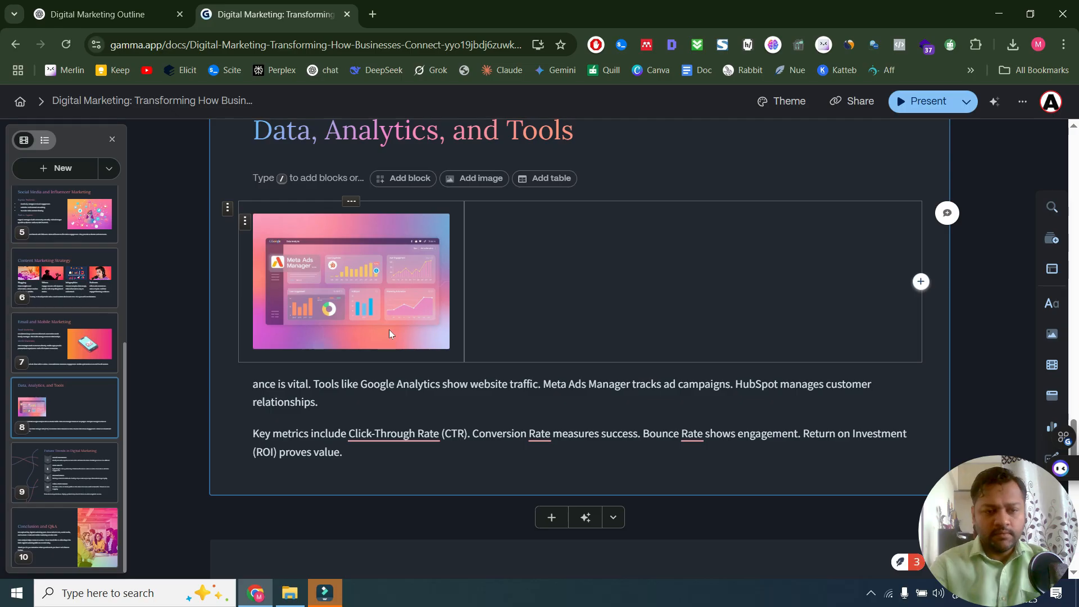
{"action": "key", "text": "BackSpace"}
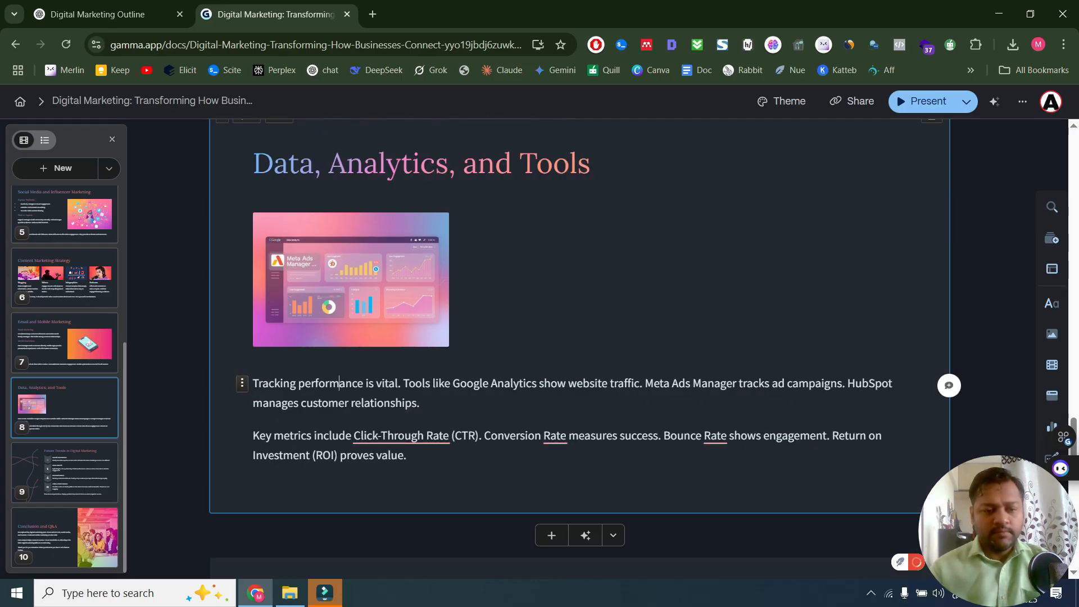
{"action": "key", "text": "BackSpace"}
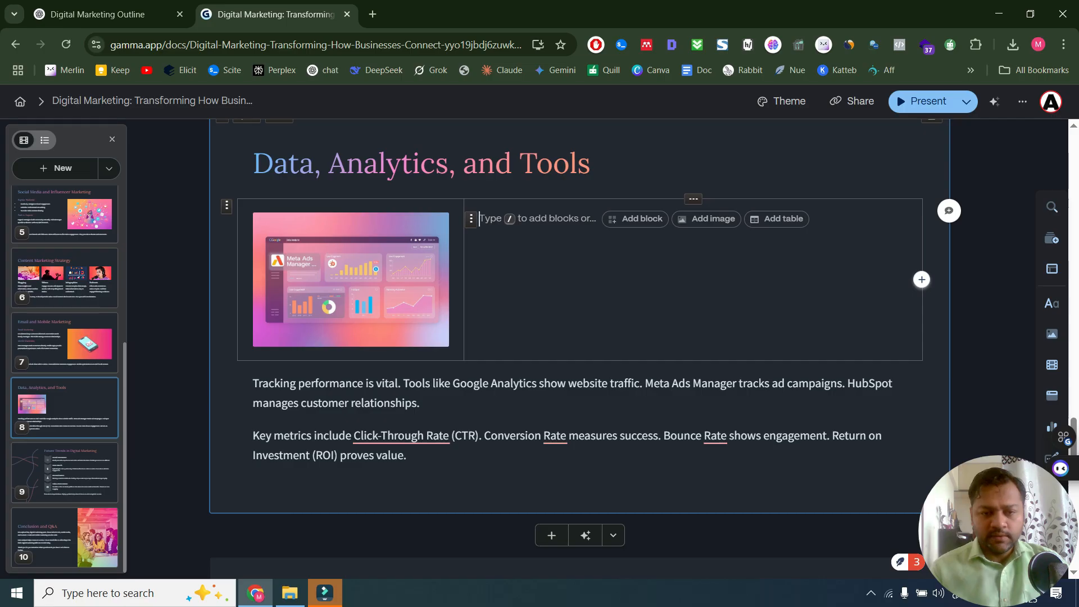
Insert a bulleted list block in the empty column beside the image
{"action": "left_click", "coordinate": [639, 232]}
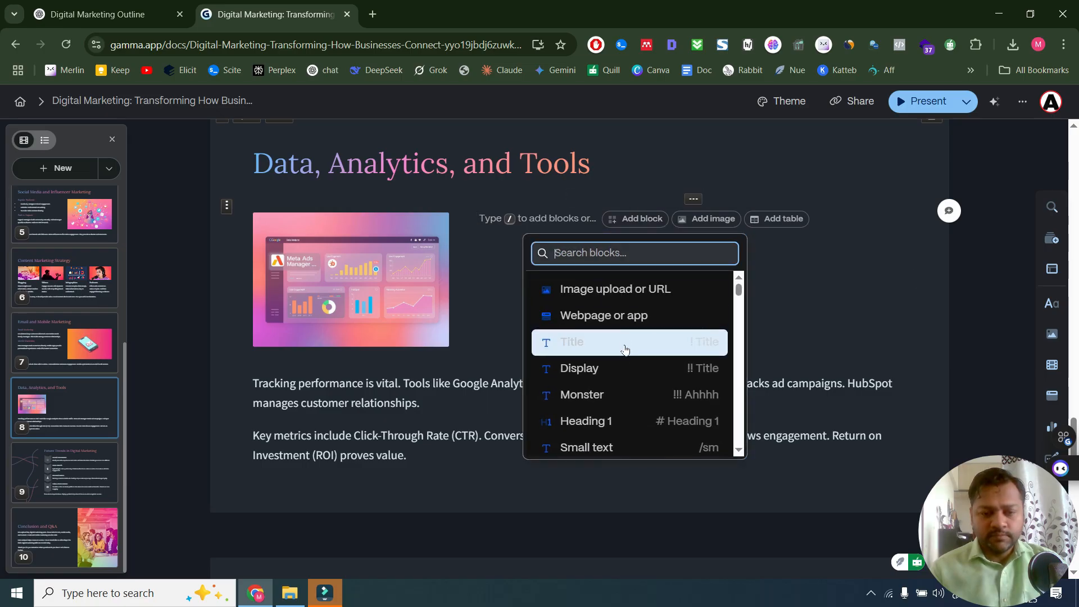
{"action": "scroll", "coordinate": [626, 393], "scroll_direction": "down", "scroll_amount": 1}
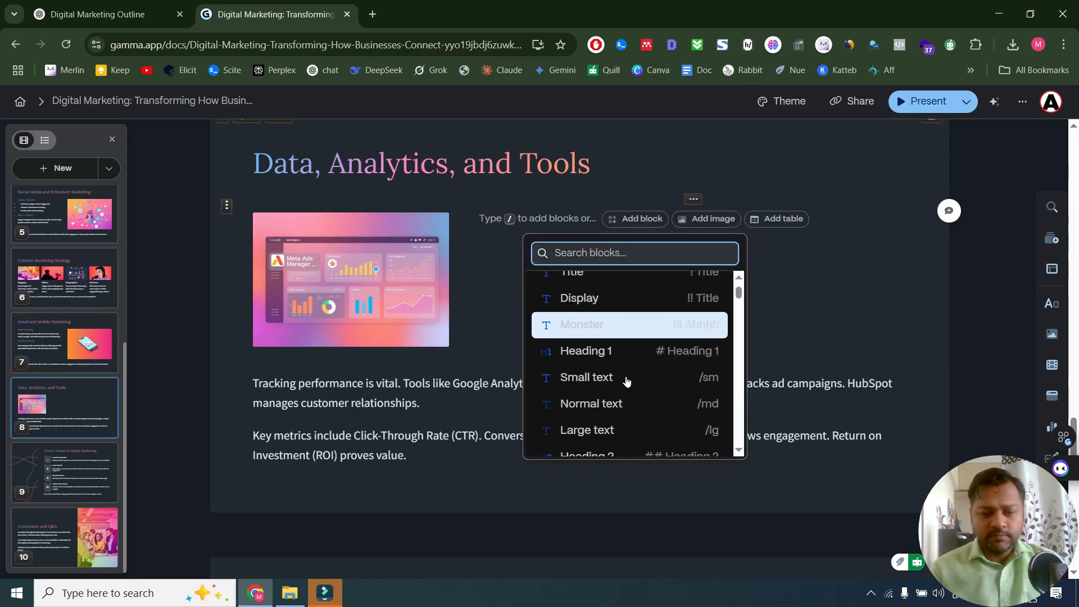
{"action": "scroll", "coordinate": [617, 387], "scroll_direction": "down", "scroll_amount": 1}
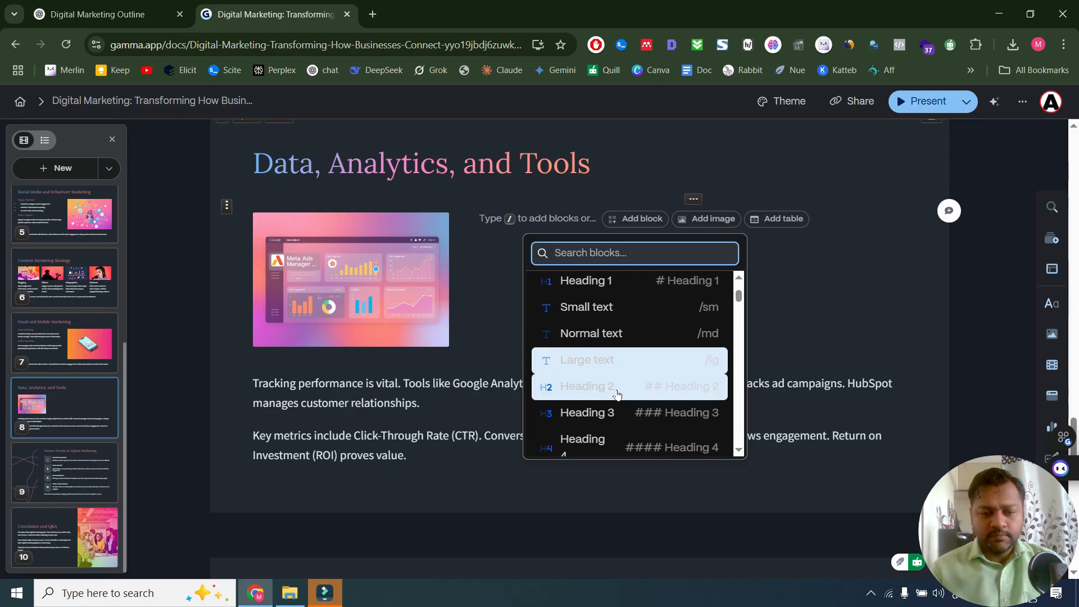
{"action": "scroll", "coordinate": [617, 395], "scroll_direction": "down", "scroll_amount": 1}
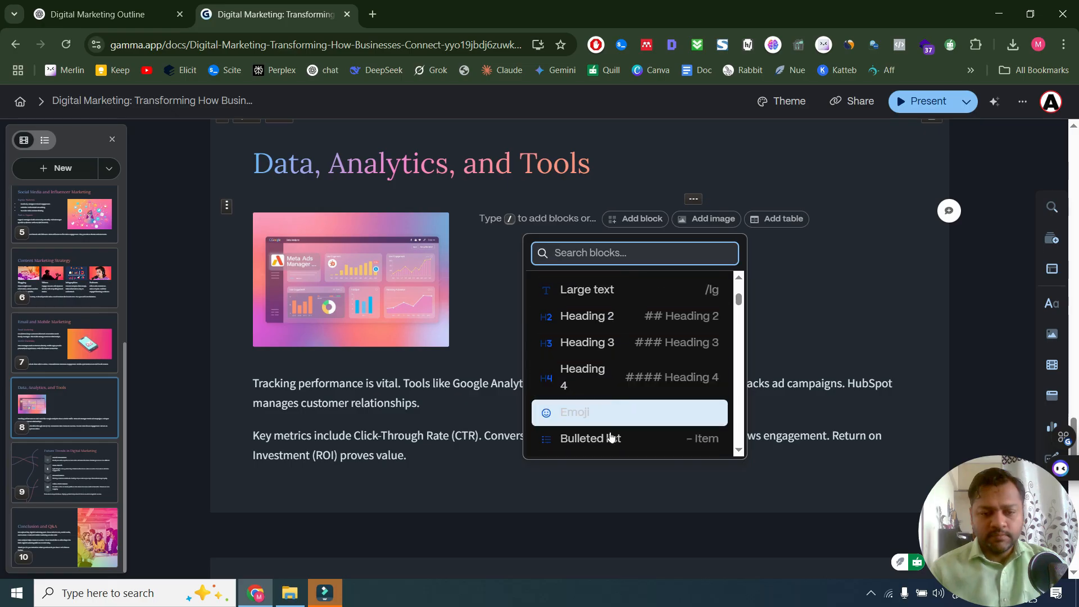
{"action": "key", "text": "Return"}
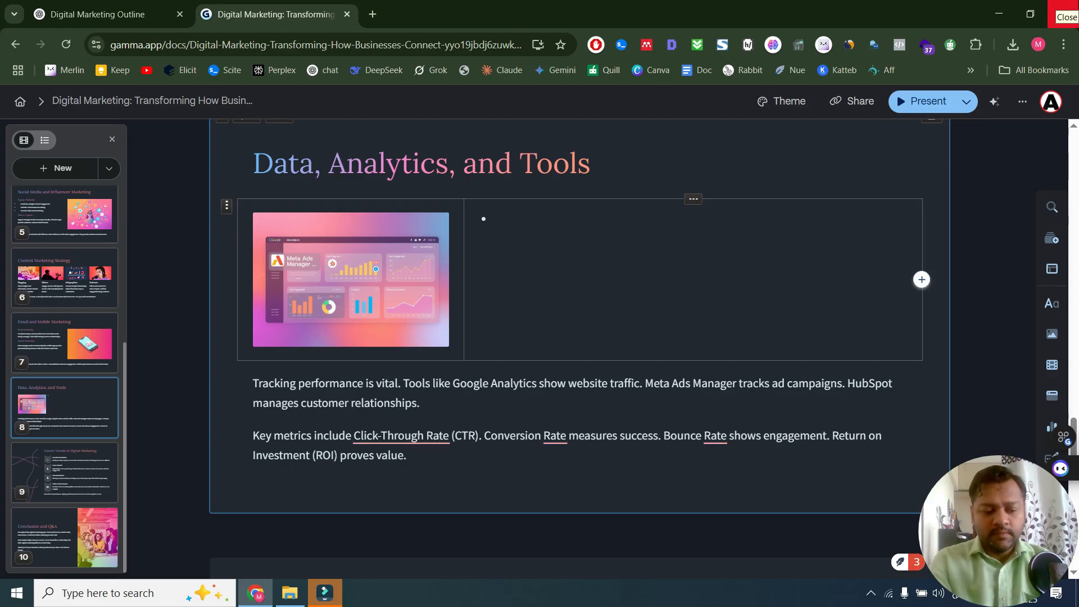
Fill the bulleted list beside the image with "Meta Ads Manager", "Google Analytics", "SEO Dashboard" and "Excel File"
{"action": "type", "text": "Meta A"}
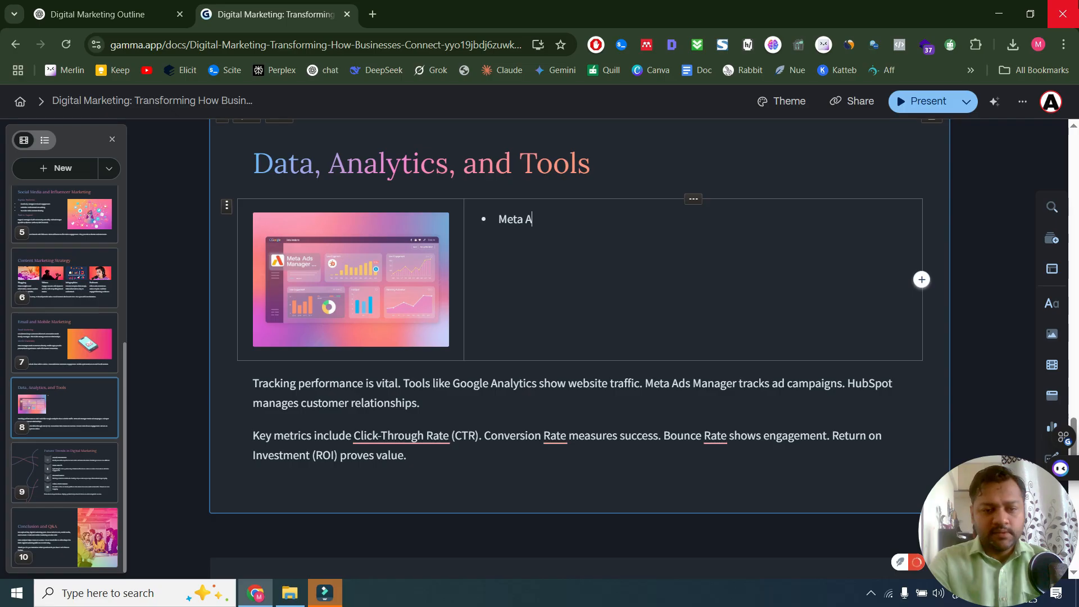
{"action": "type", "text": "ds Manager "}
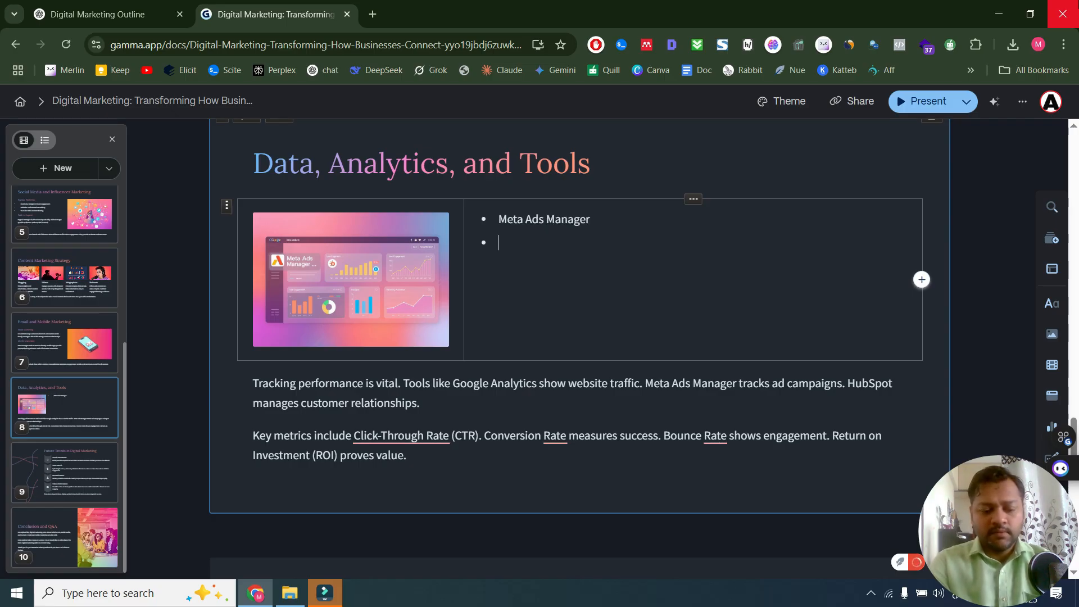
{"action": "type", "text": "Google Analytics "}
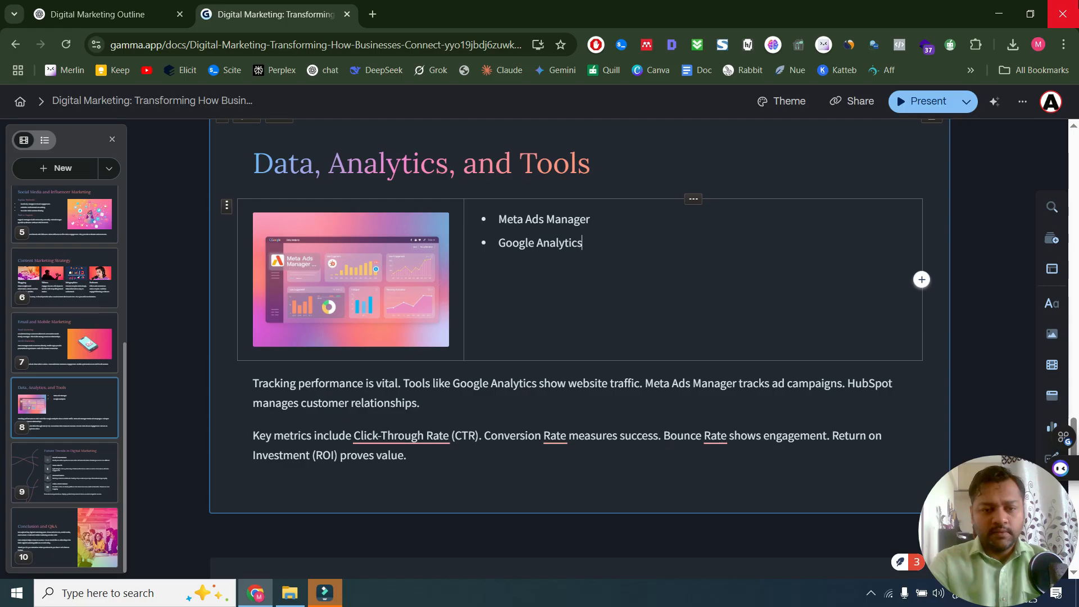
{"action": "type", "text": "SEO Dashboard"}
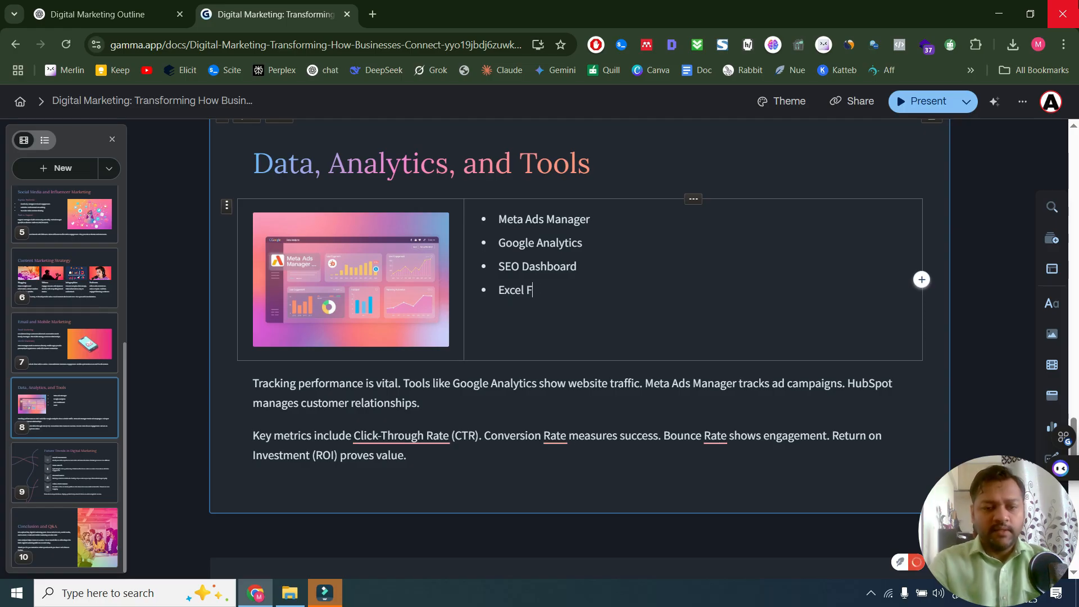
{"action": "type", "text": "ile"}
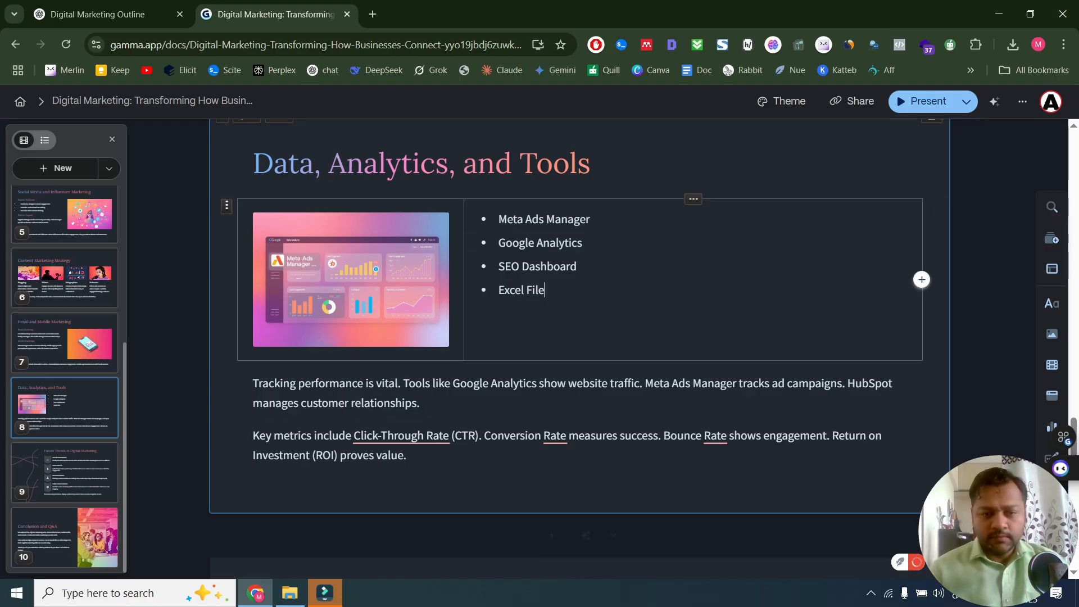
Format all four list items beside the image as Heading 4
{"action": "left_click_drag", "start_coordinate": [588, 299], "coordinate": [499, 219]}
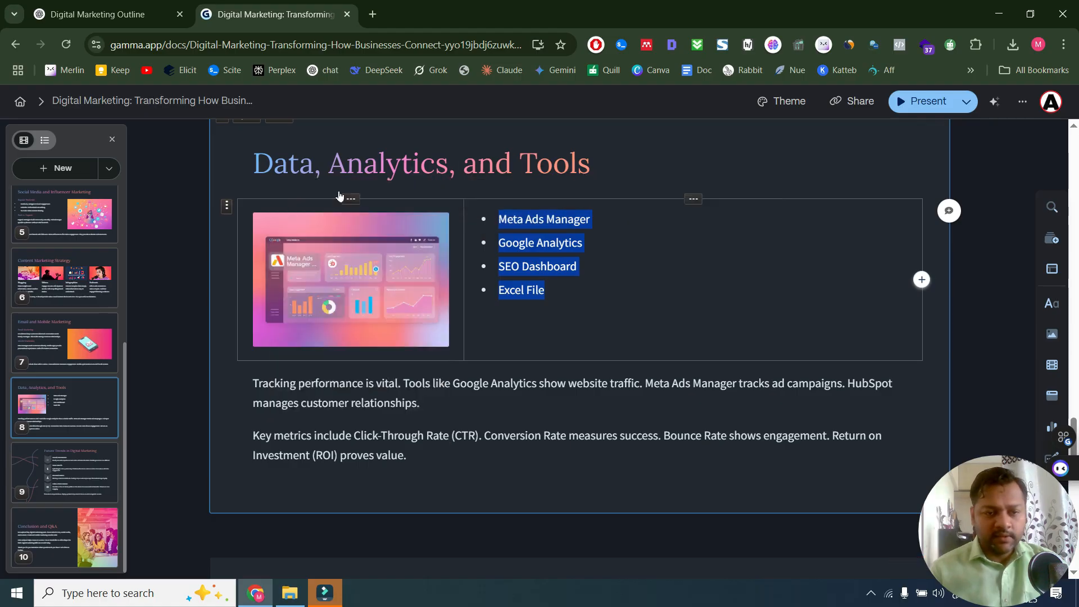
{"action": "left_click", "coordinate": [315, 188]}
{"action": "left_click", "coordinate": [326, 315]}
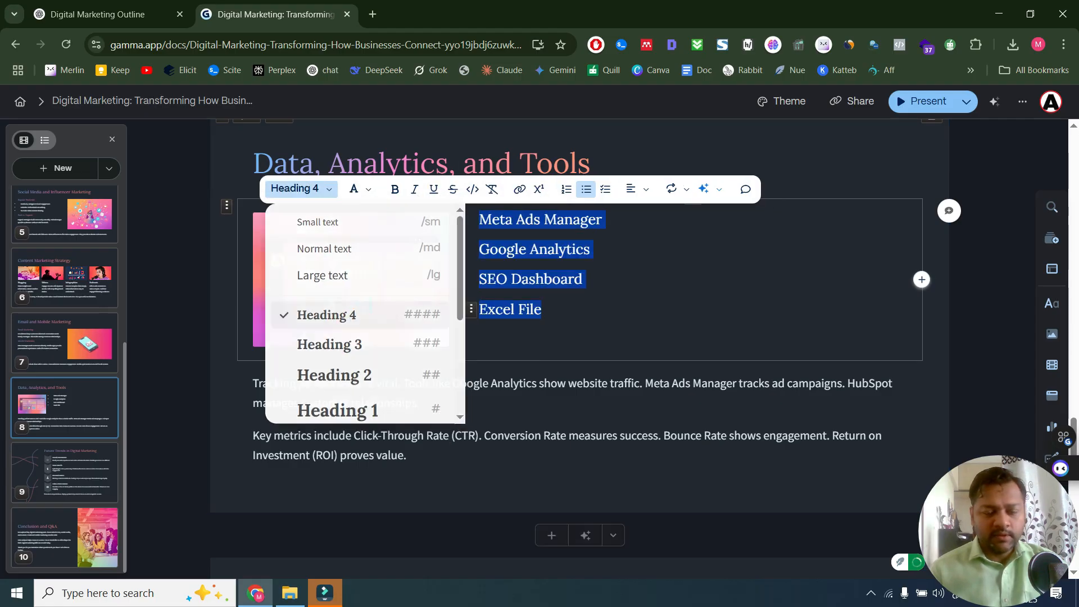
{"action": "left_click", "coordinate": [913, 169]}
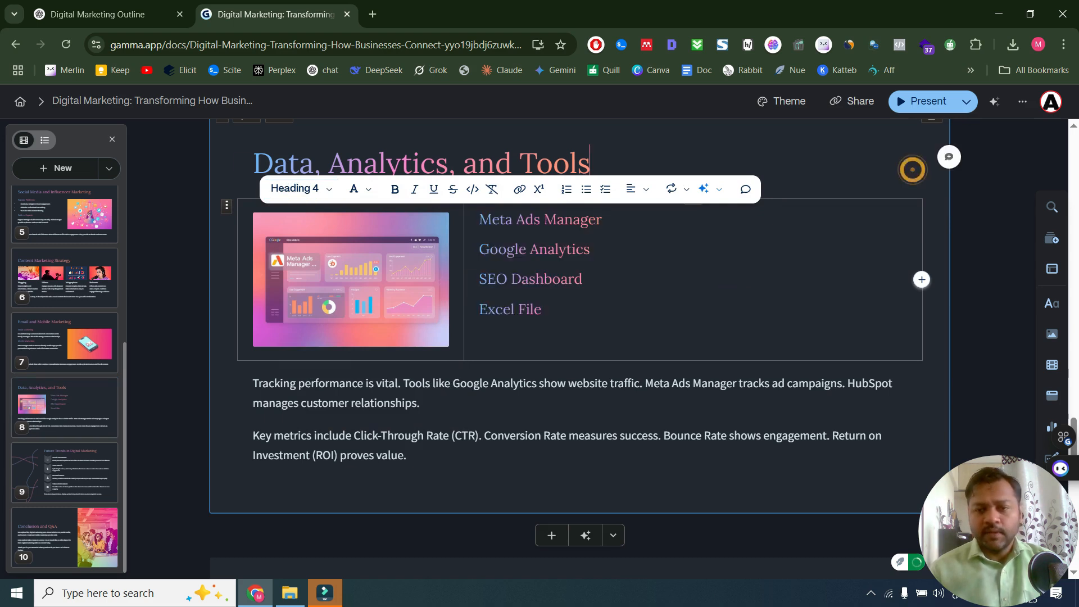
Review the cards from "Data, Analytics, and Tools" back up to "What is Digital Marketing?"
{"action": "scroll", "coordinate": [977, 208], "scroll_direction": "up", "scroll_amount": 3}
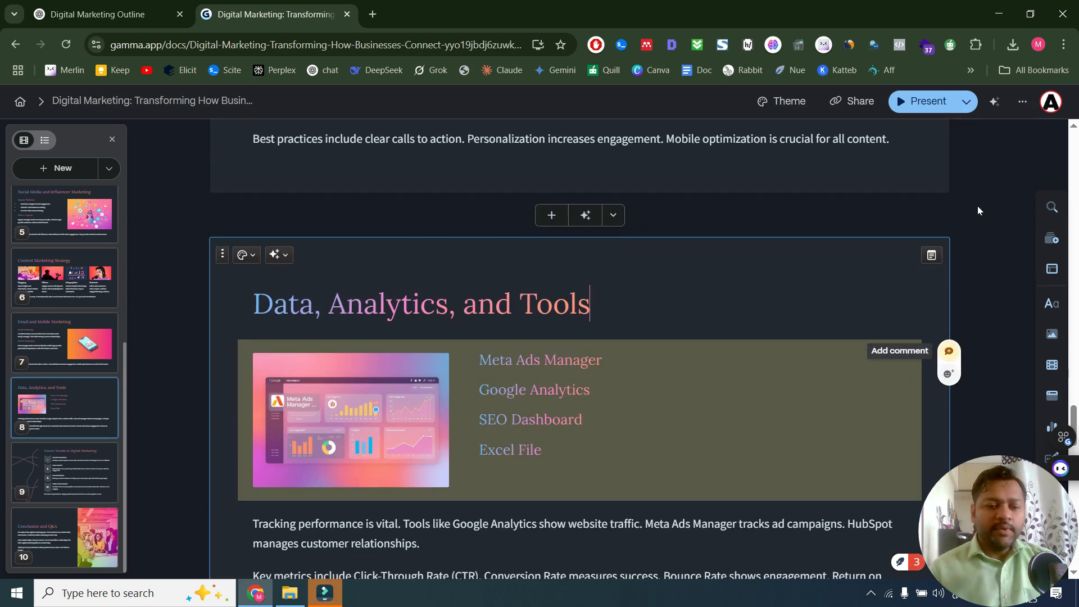
{"action": "scroll", "coordinate": [978, 208], "scroll_direction": "up", "scroll_amount": 1}
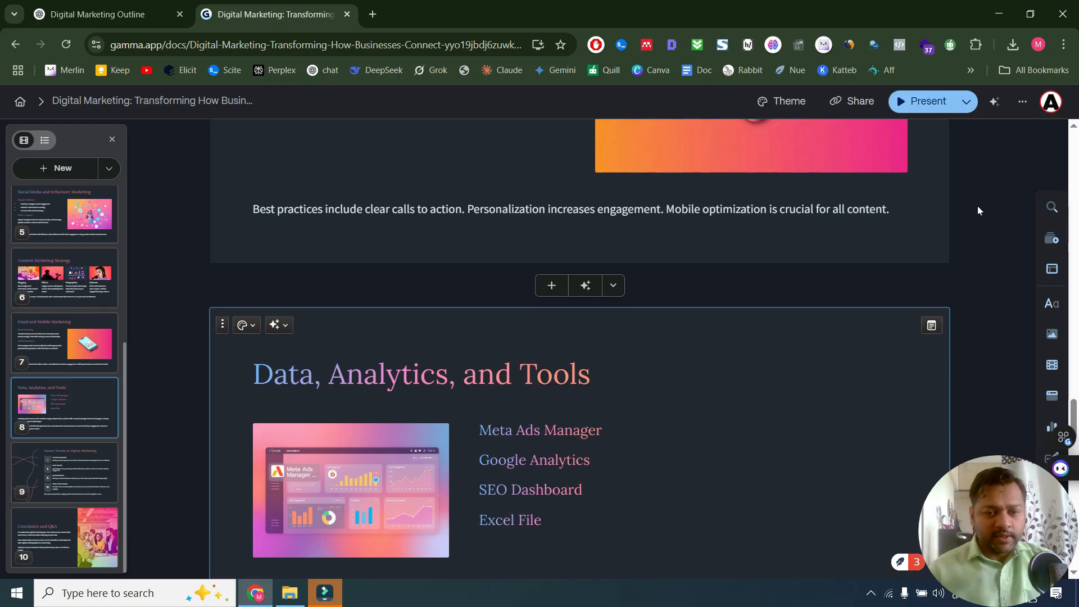
{"action": "scroll", "coordinate": [977, 206], "scroll_direction": "up", "scroll_amount": 5}
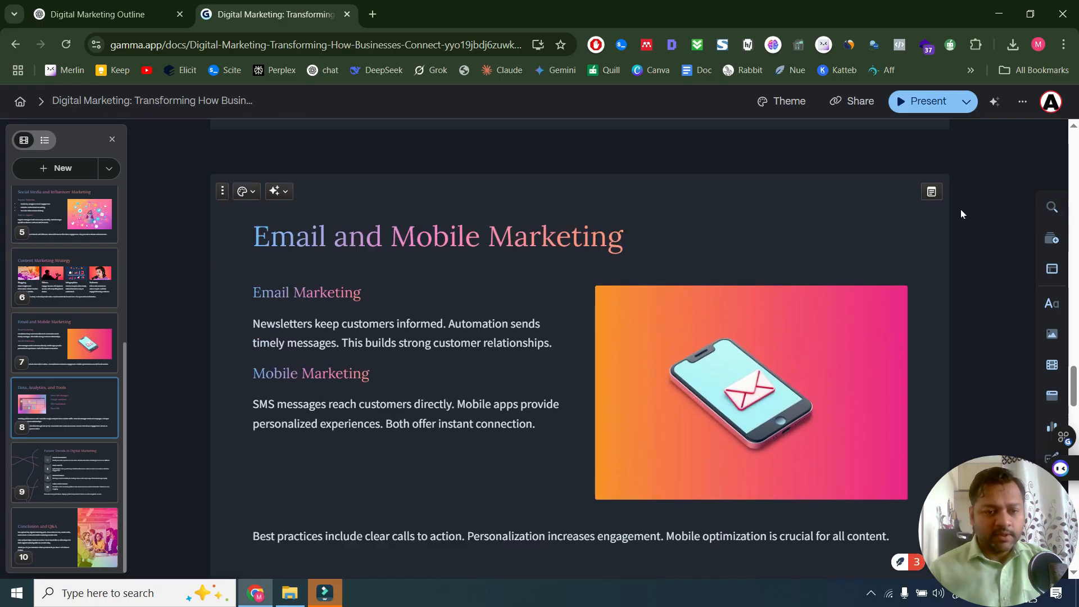
{"action": "scroll", "coordinate": [635, 273], "scroll_direction": "up", "scroll_amount": 8}
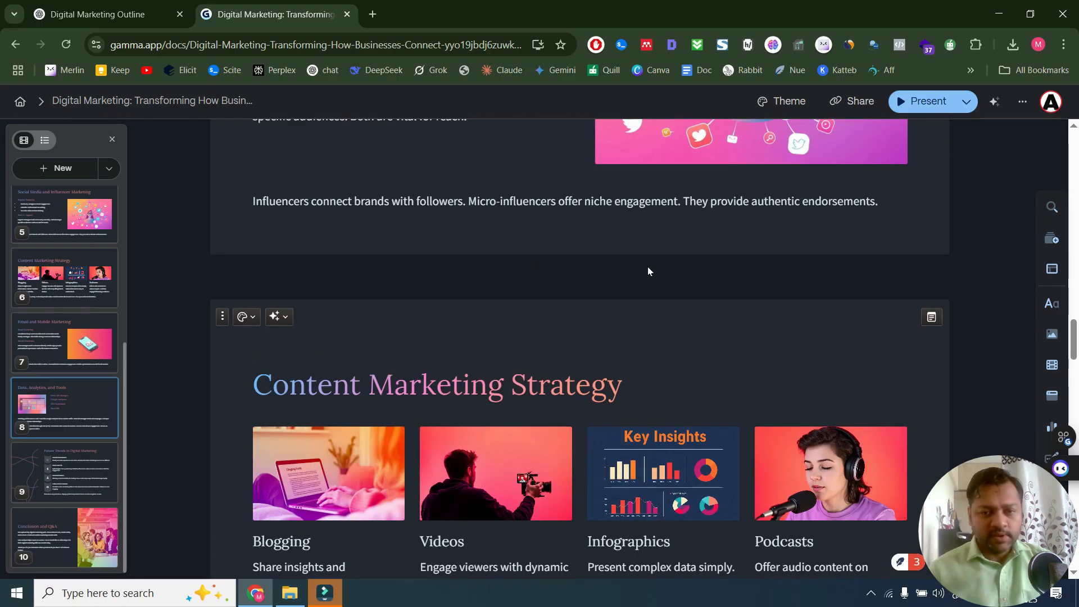
{"action": "mouse_move", "coordinate": [648, 267]}
{"action": "scroll", "coordinate": [958, 216], "scroll_direction": "up", "scroll_amount": 15}
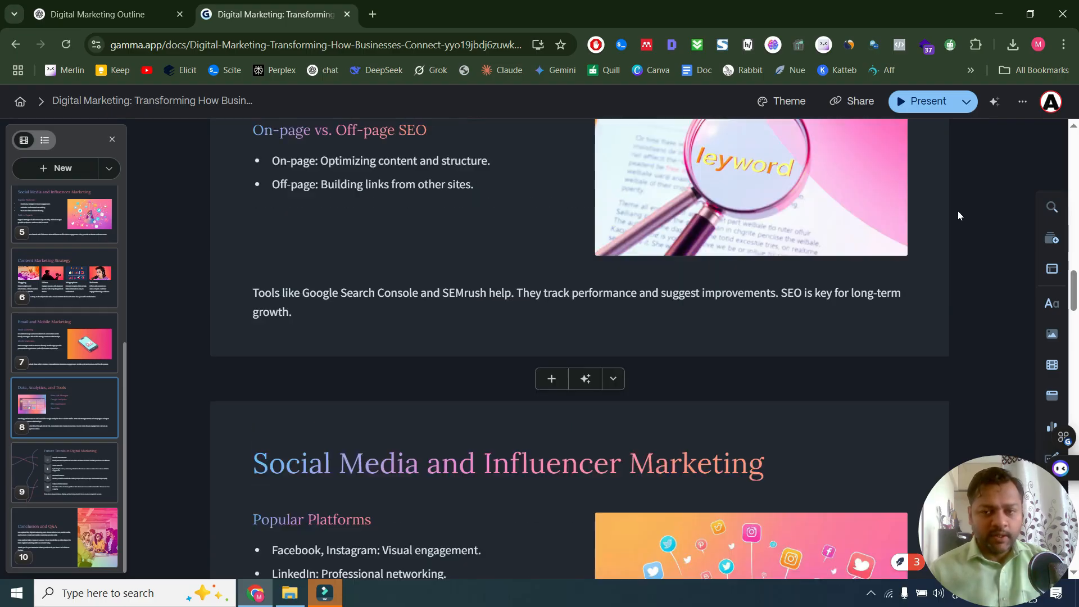
{"action": "scroll", "coordinate": [958, 215], "scroll_direction": "up", "scroll_amount": 4}
{"action": "scroll", "coordinate": [958, 214], "scroll_direction": "up", "scroll_amount": 10}
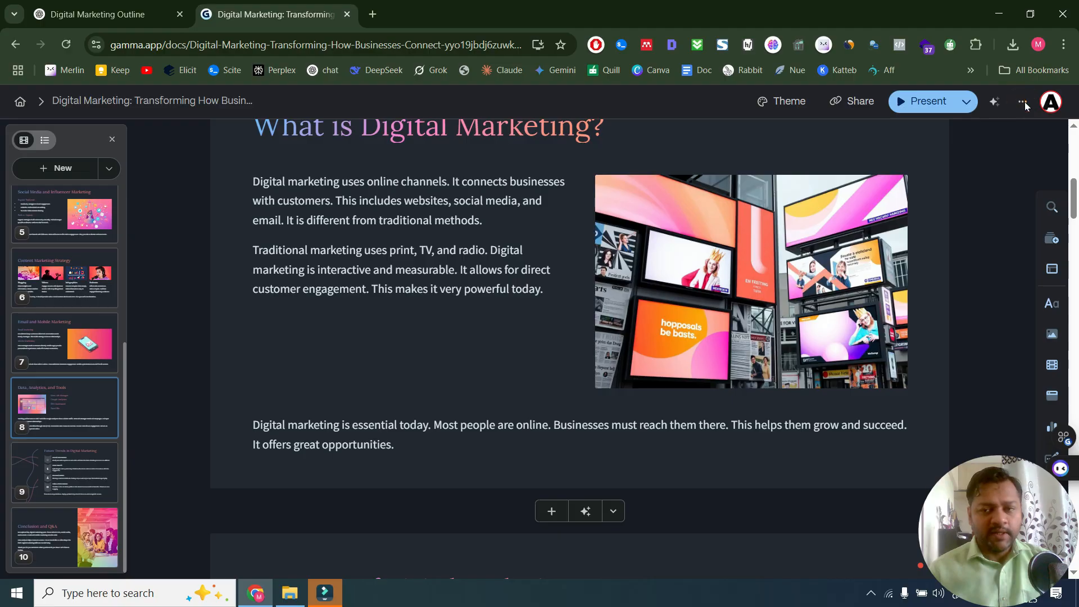
Apply the Soft Cloud theme to the presentation and close the theme settings
{"action": "left_click", "coordinate": [1023, 103]}
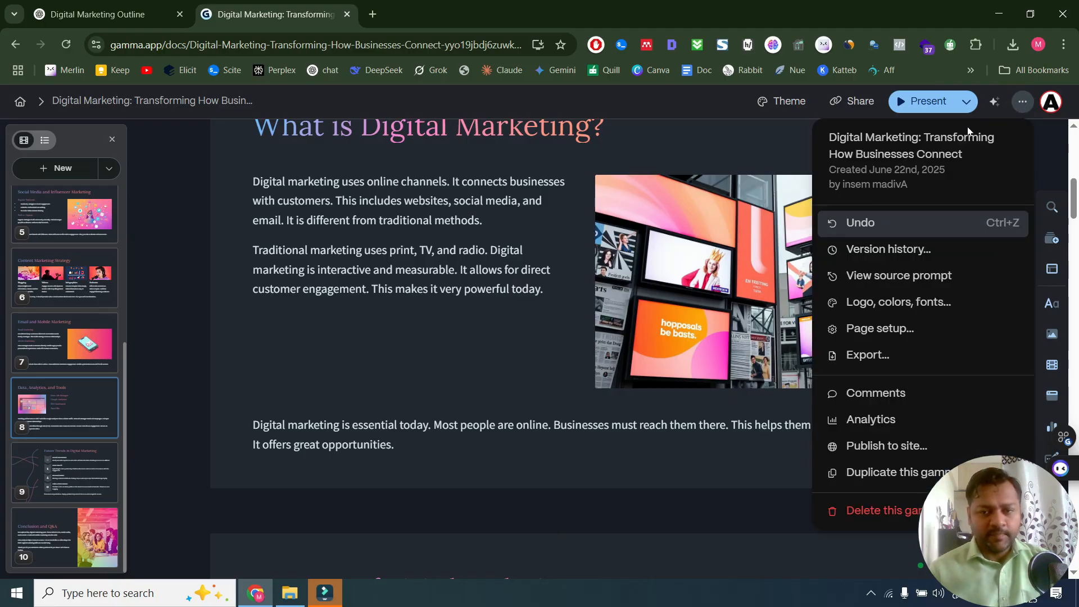
{"action": "left_click", "coordinate": [773, 103]}
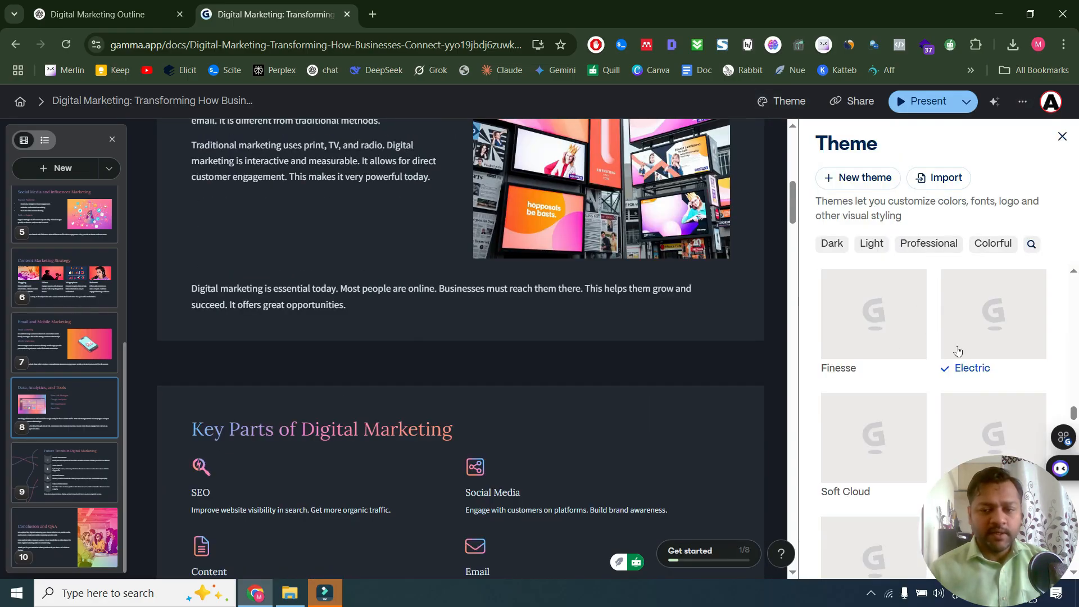
{"action": "mouse_move", "coordinate": [961, 344]}
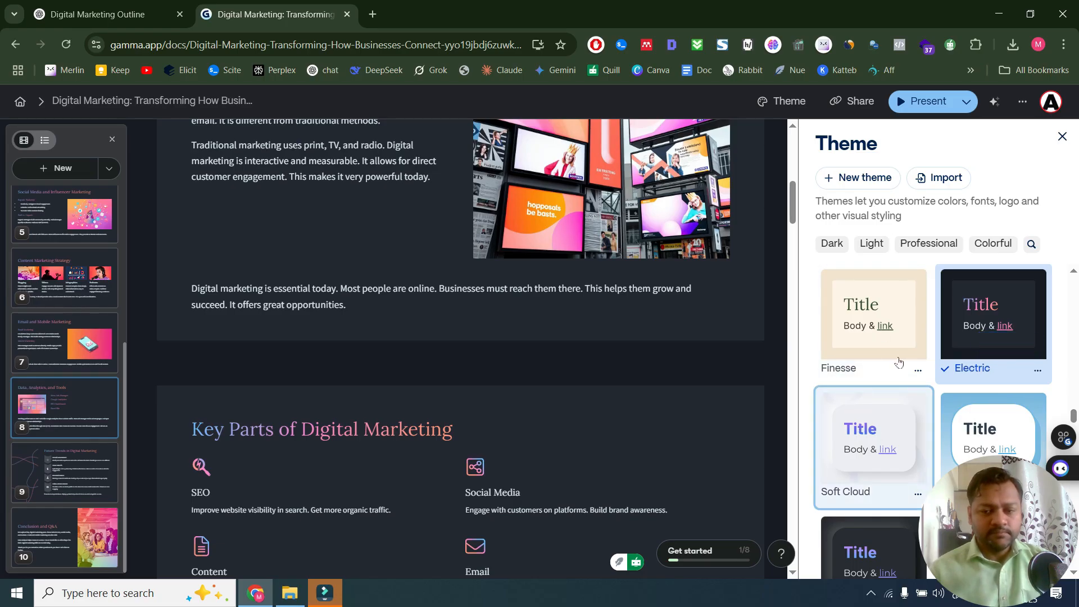
{"action": "left_click", "coordinate": [925, 355]}
{"action": "scroll", "coordinate": [925, 354], "scroll_direction": "down", "scroll_amount": 4}
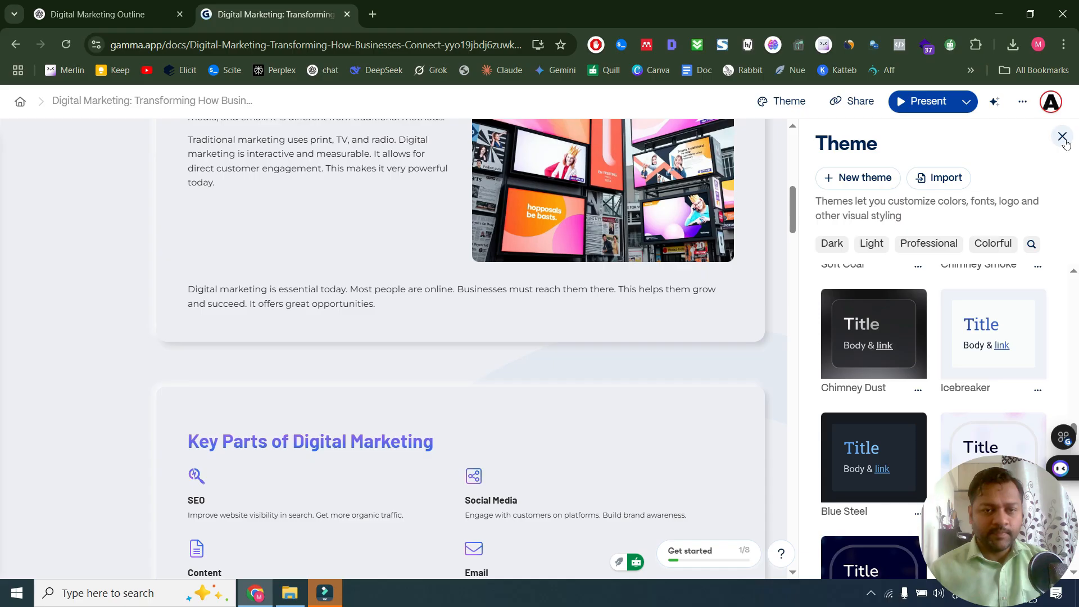
{"action": "left_click", "coordinate": [1062, 136]}
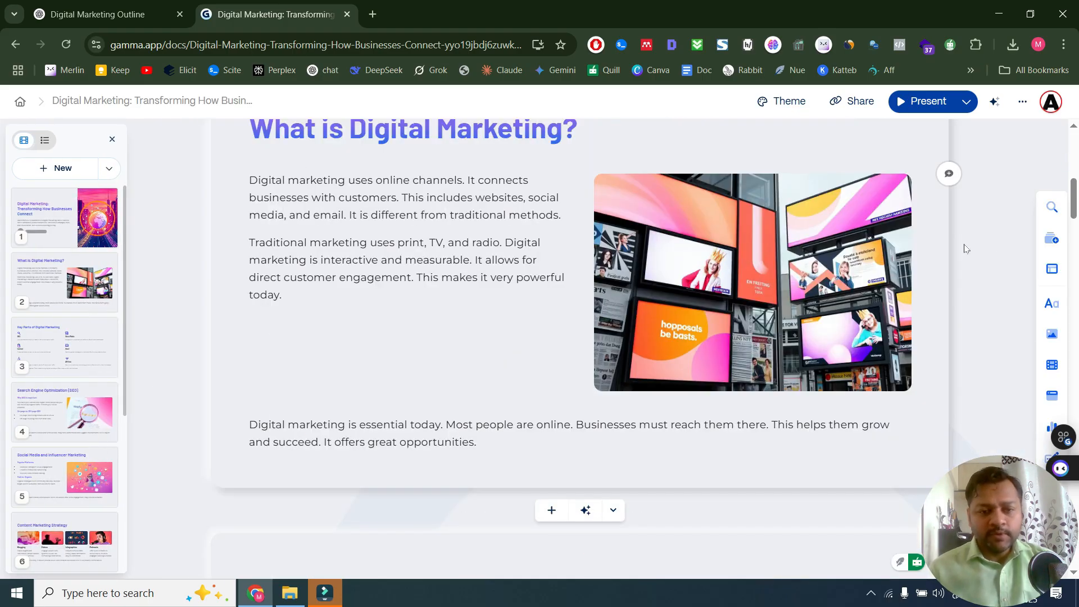
Check the title card in its new theme and glance at the source slide outline in ChatGPT
{"action": "scroll", "coordinate": [965, 247], "scroll_direction": "up", "scroll_amount": 9}
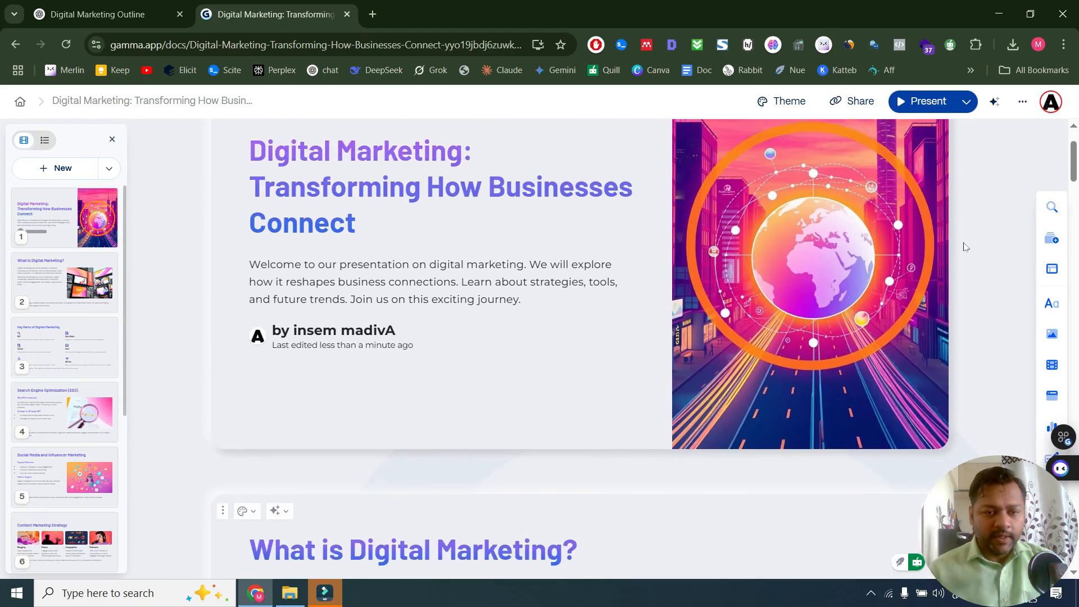
{"action": "left_click", "coordinate": [148, 17]}
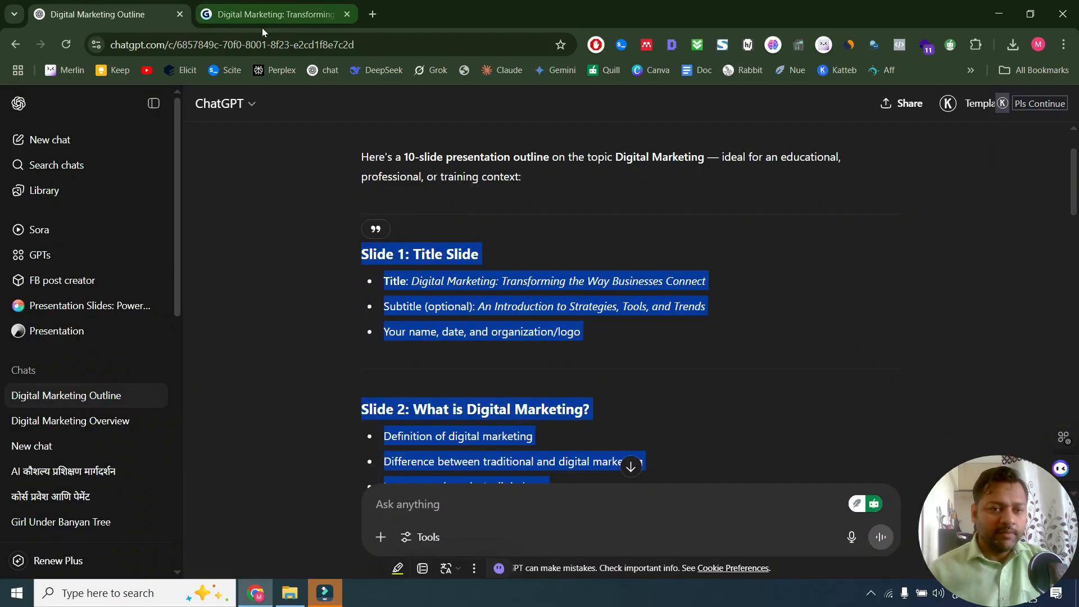
{"action": "left_click", "coordinate": [264, 4]}
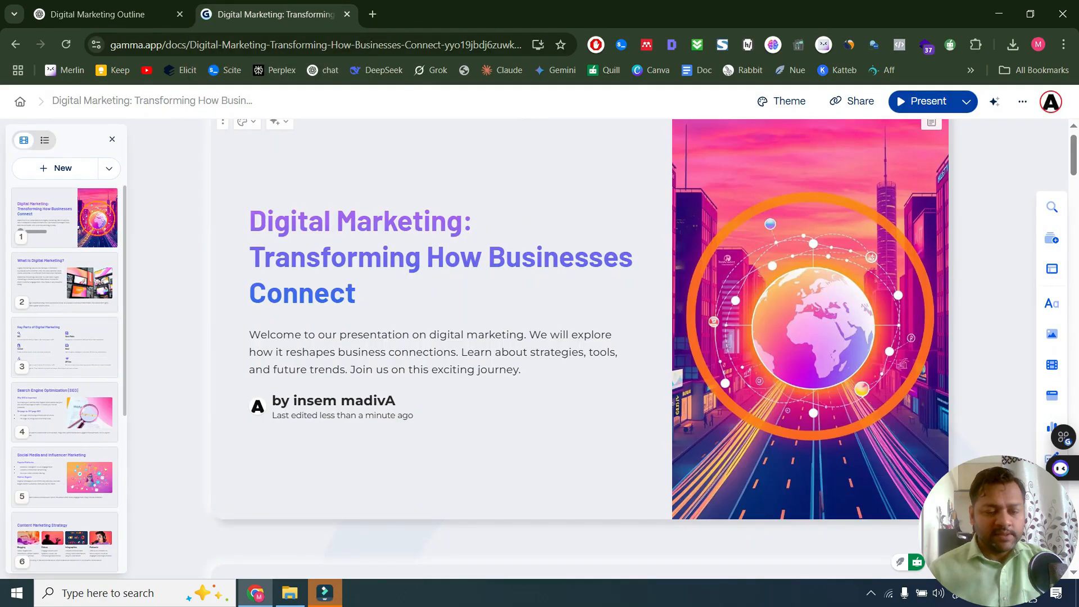
{"action": "scroll", "coordinate": [197, 248], "scroll_direction": "up", "scroll_amount": 1}
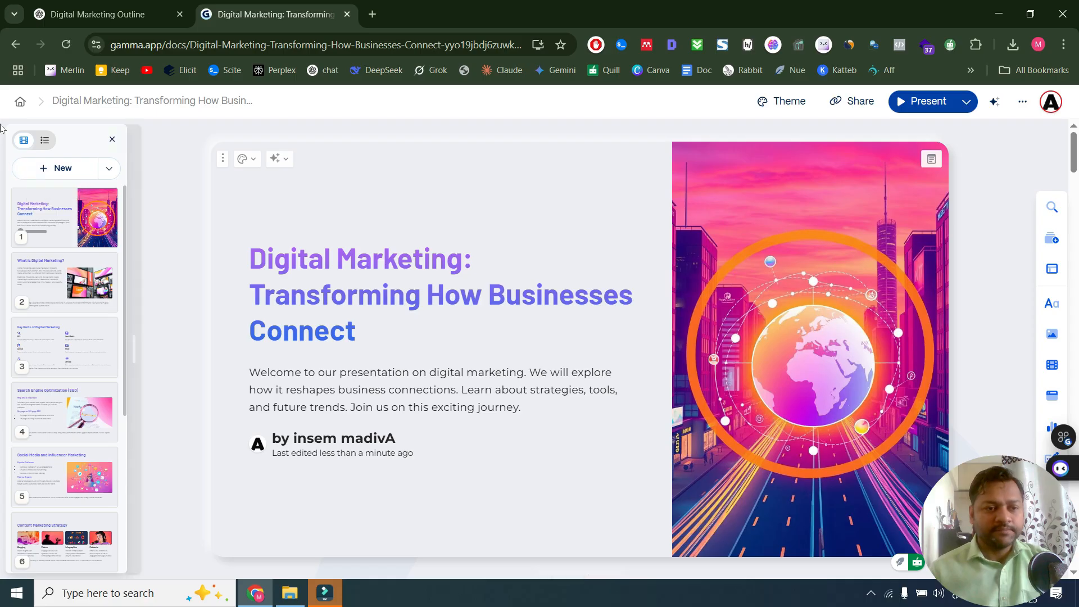
Return to the Gamma home page and start a new AI creation by importing a file or URL
{"action": "left_click", "coordinate": [18, 101]}
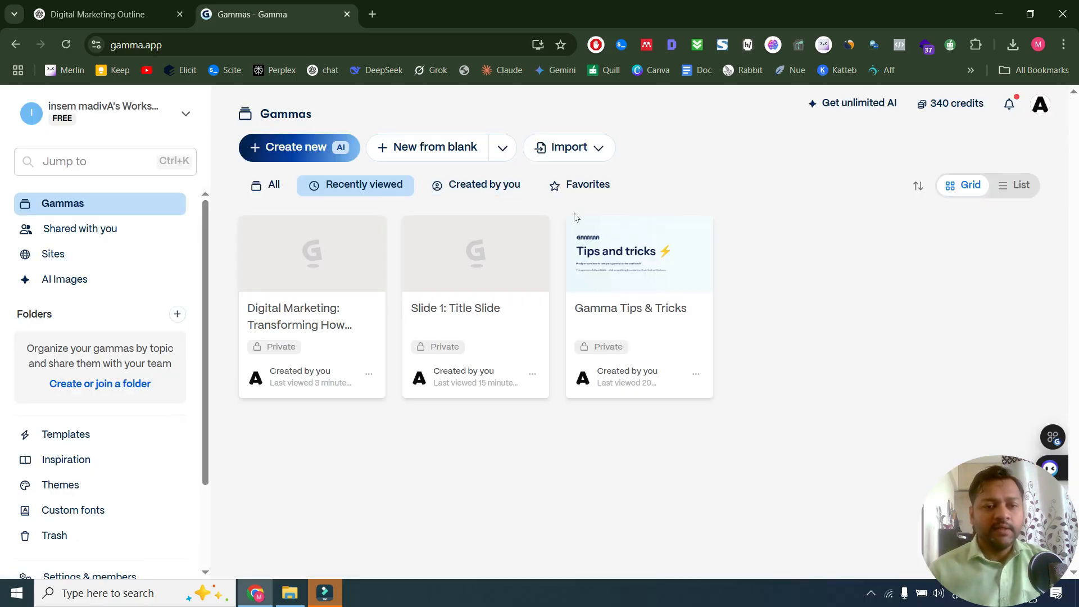
{"action": "left_click", "coordinate": [274, 149]}
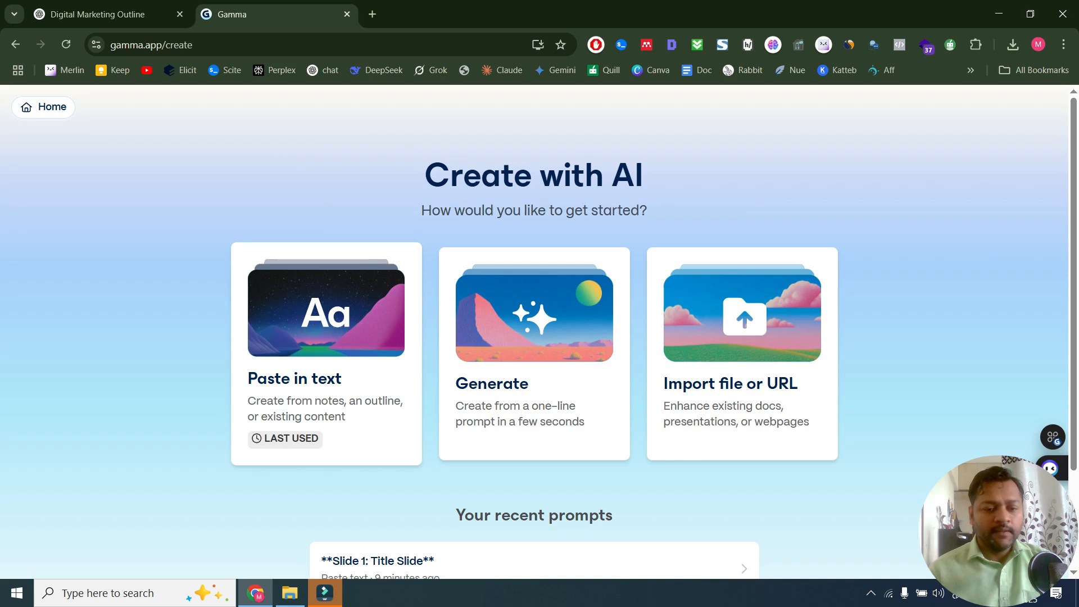
{"action": "scroll", "coordinate": [543, 196], "scroll_direction": "down", "scroll_amount": 2}
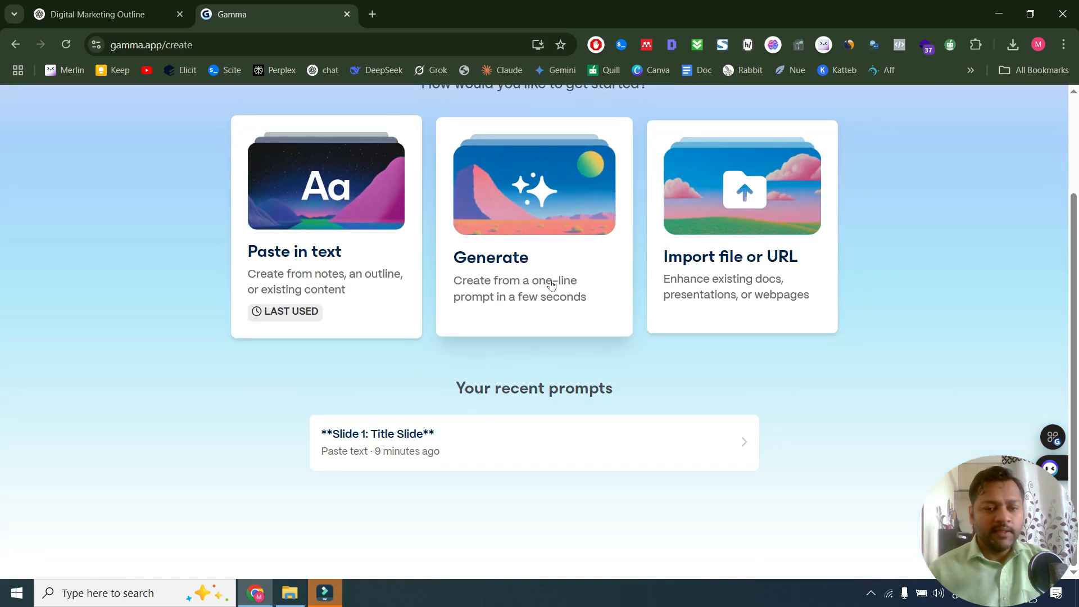
{"action": "left_click", "coordinate": [709, 281]}
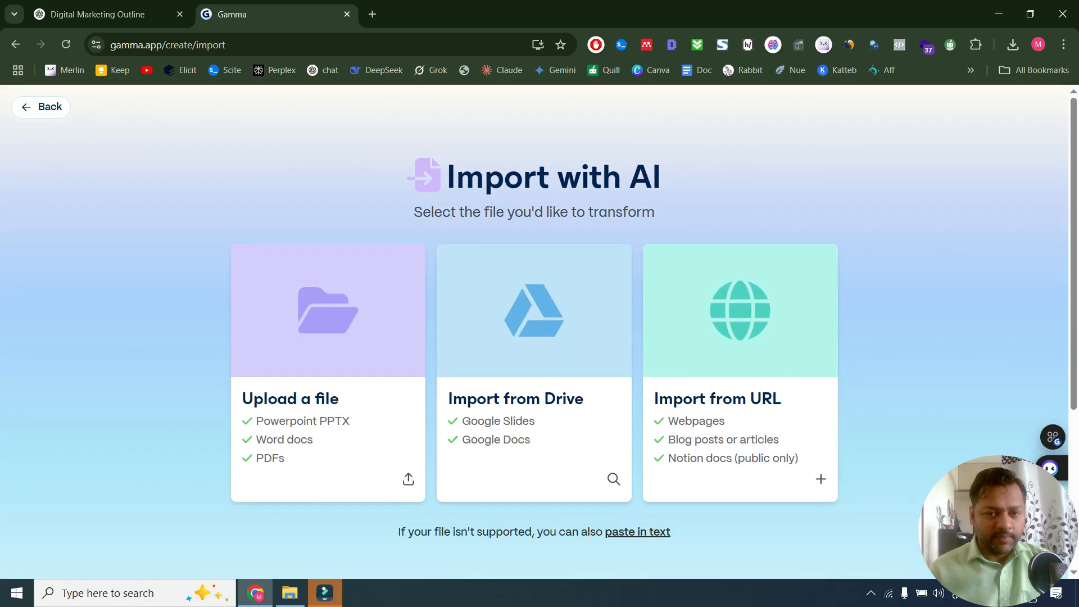
Upload the PDF file "डिजिटल मार्केटिंगचे तंत्र आणि मंत्र" from the 15. MahaVardhan folder for import
{"action": "left_click_drag", "start_coordinate": [416, 217], "coordinate": [699, 208]}
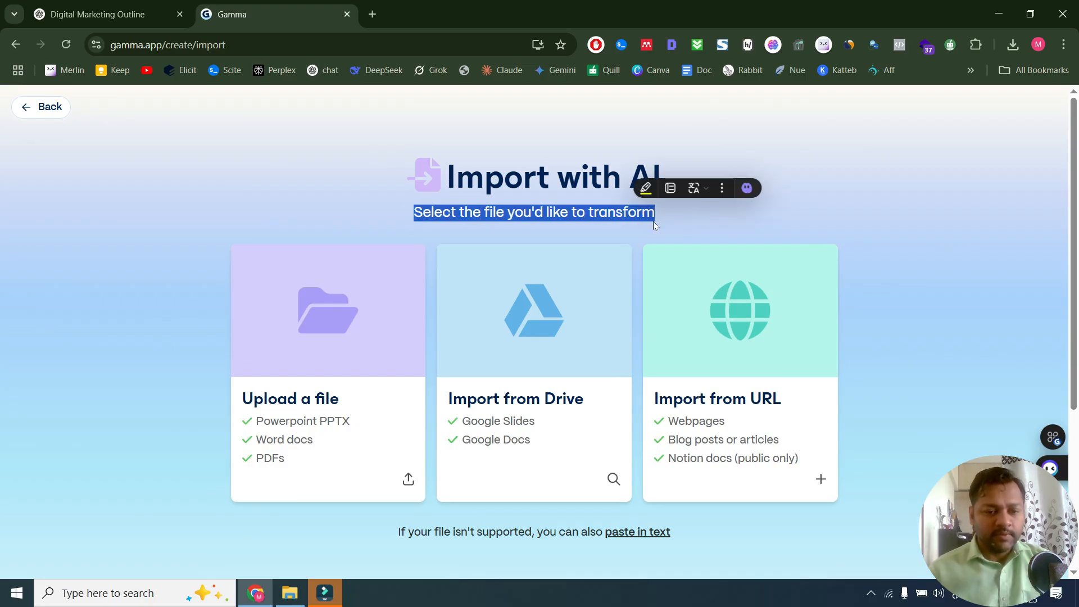
{"action": "left_click", "coordinate": [398, 479]}
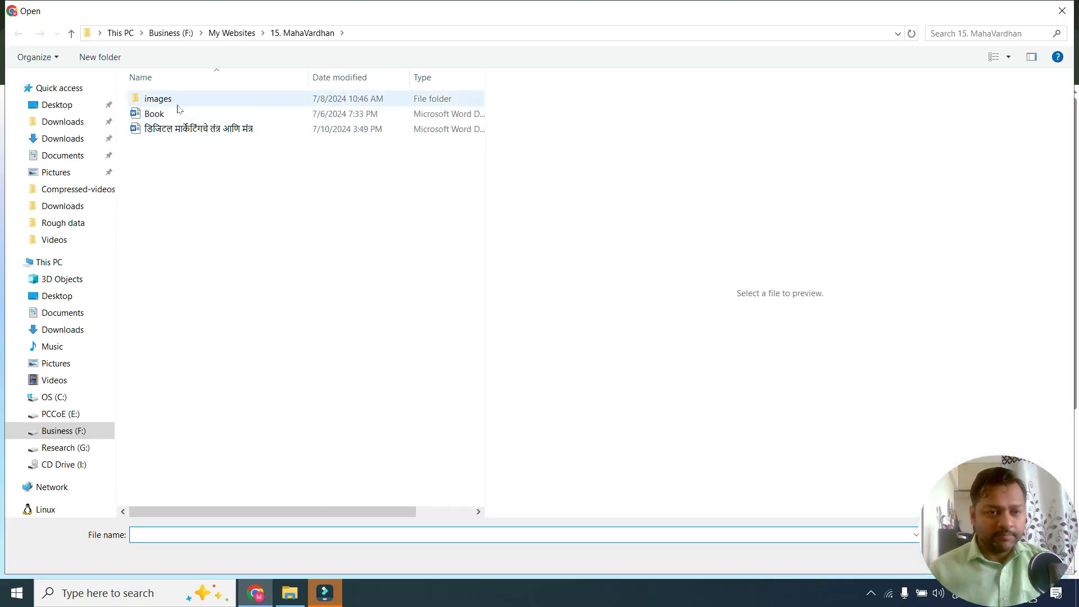
{"action": "left_click", "coordinate": [191, 144]}
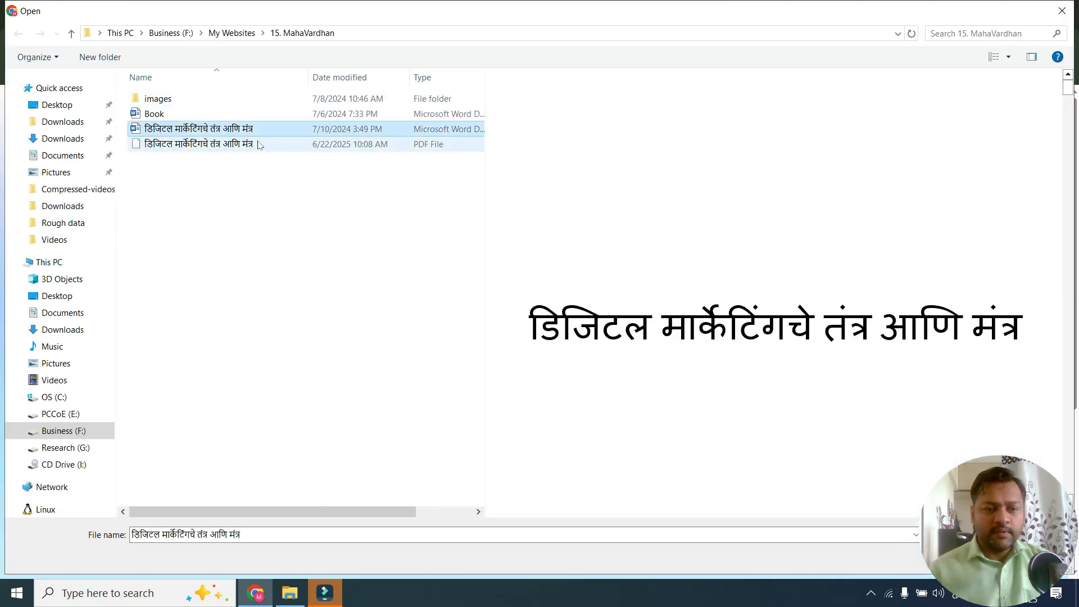
{"action": "key", "text": "Return"}
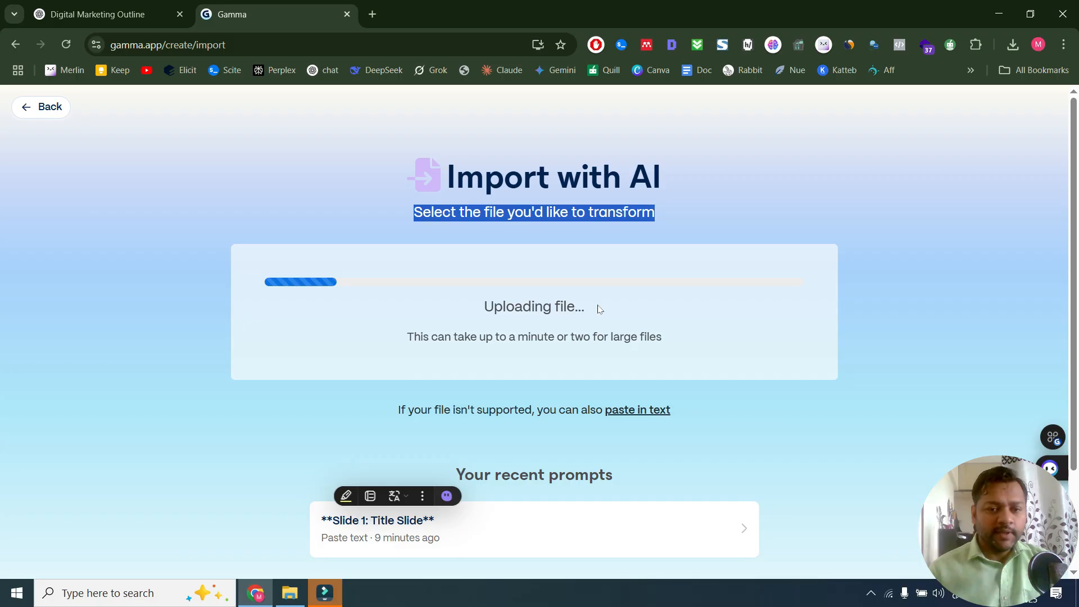
{"action": "left_click", "coordinate": [657, 208]}
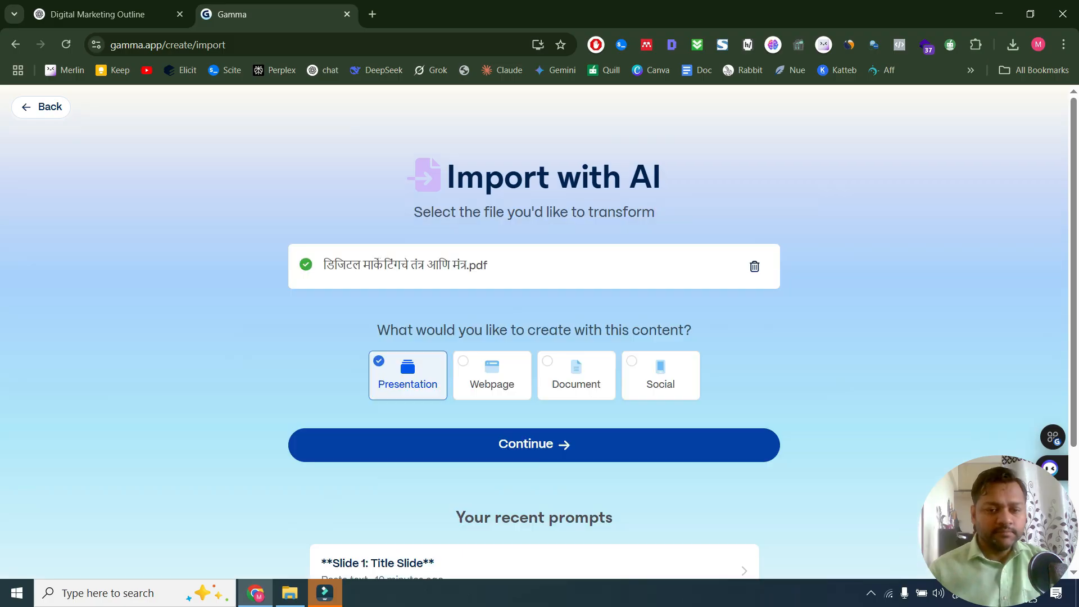
Continue the import with Presentation as the output type and look through the extracted text in the prompt editor
{"action": "scroll", "coordinate": [455, 266], "scroll_direction": "down", "scroll_amount": 3}
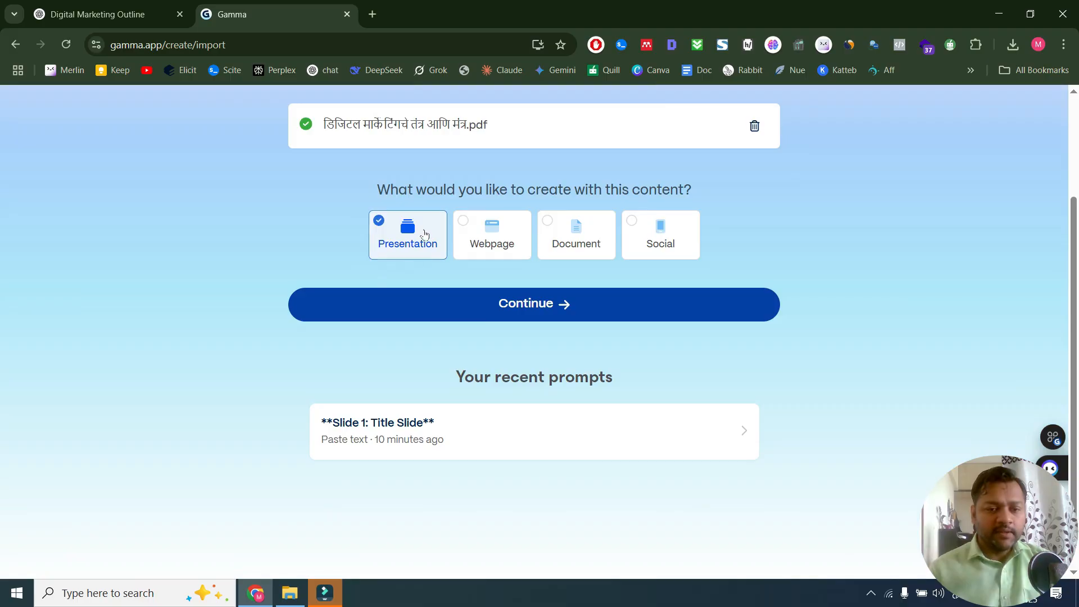
{"action": "left_click", "coordinate": [521, 304]}
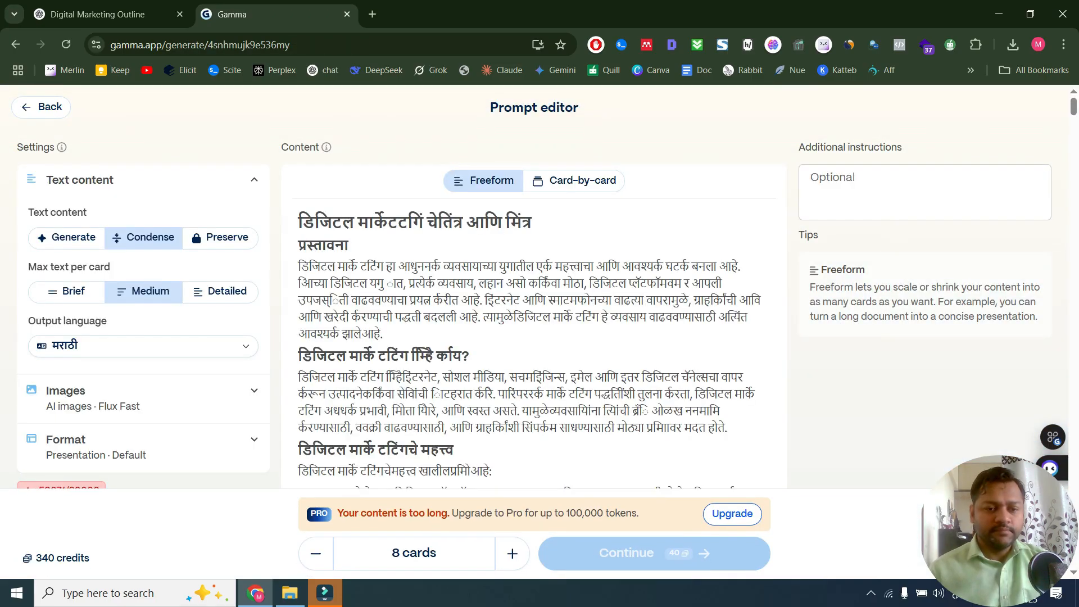
{"action": "scroll", "coordinate": [534, 286], "scroll_direction": "down", "scroll_amount": 20}
{"action": "scroll", "coordinate": [534, 287], "scroll_direction": "down", "scroll_amount": 20}
{"action": "scroll", "coordinate": [534, 287], "scroll_direction": "down", "scroll_amount": 20}
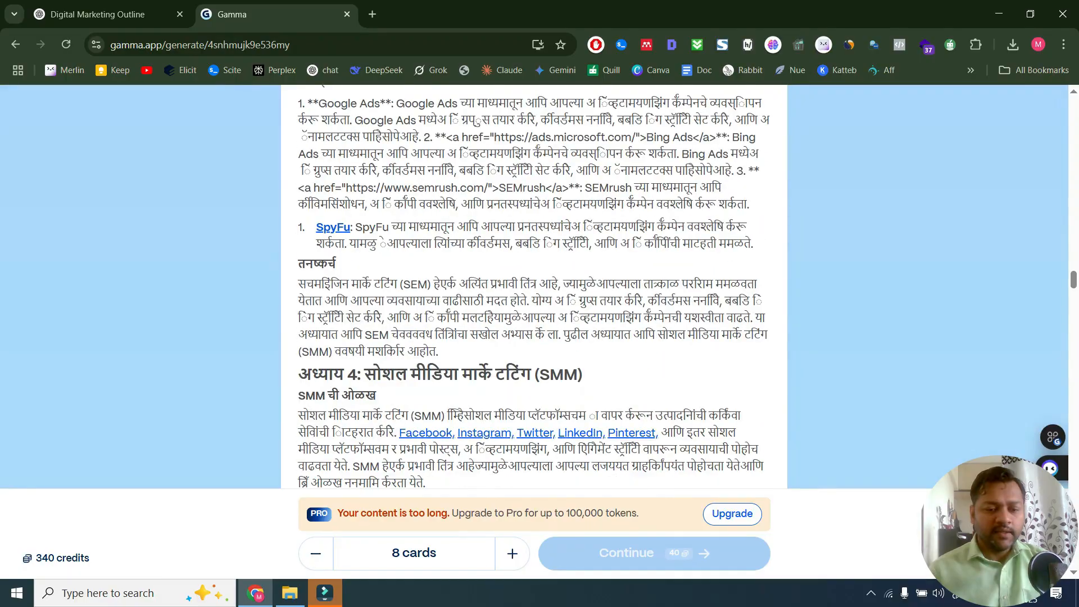
Set the imported presentation to 9 cards and generate it with the Rush theme
{"action": "left_click", "coordinate": [510, 553]}
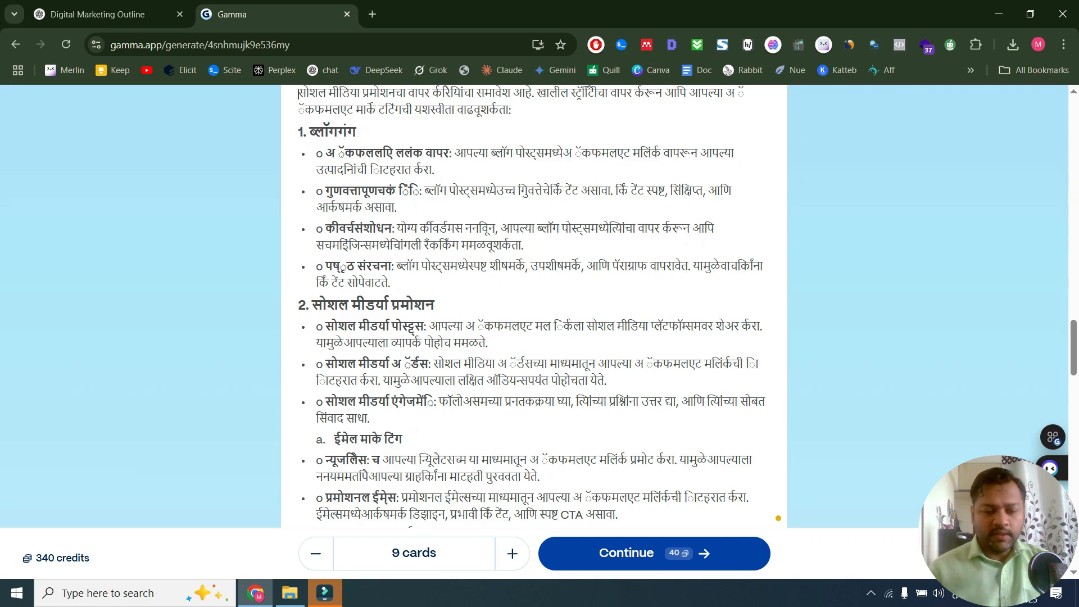
{"action": "left_click", "coordinate": [659, 553]}
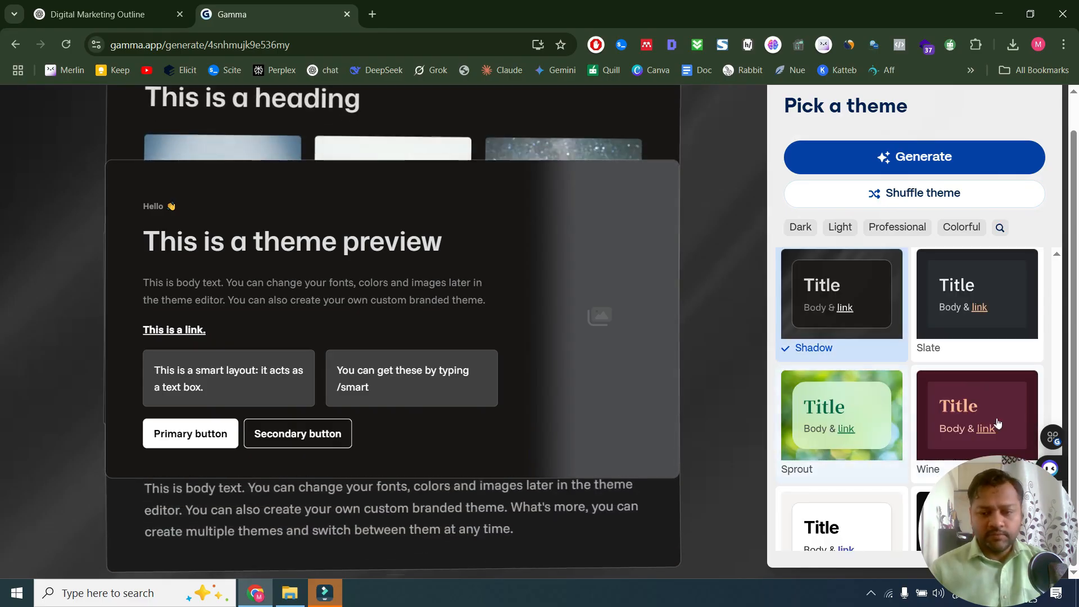
{"action": "scroll", "coordinate": [855, 421], "scroll_direction": "down", "scroll_amount": 1}
{"action": "scroll", "coordinate": [899, 422], "scroll_direction": "down", "scroll_amount": 1}
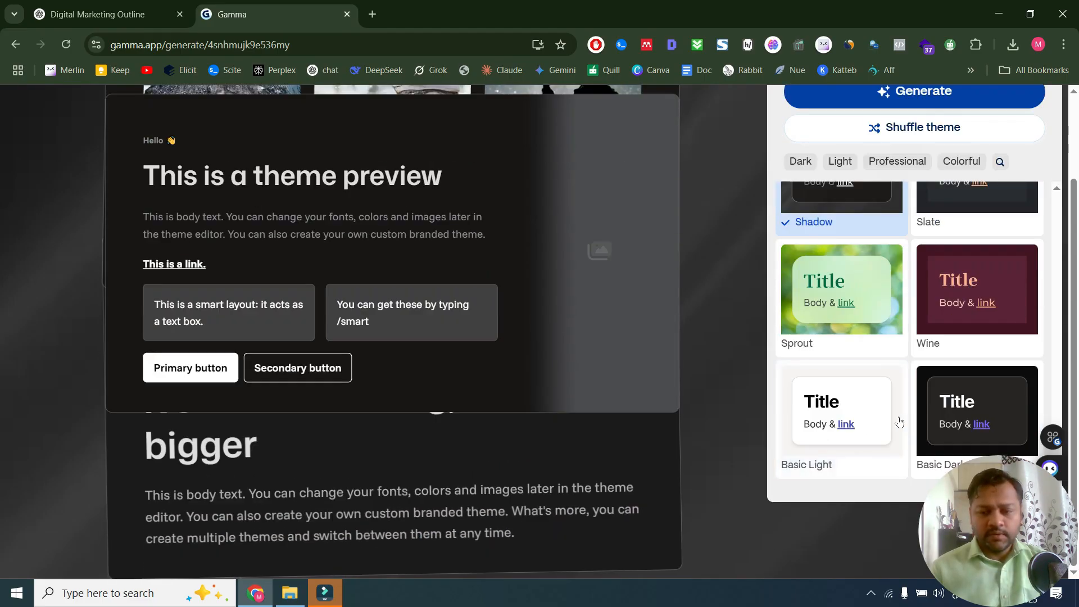
{"action": "scroll", "coordinate": [899, 421], "scroll_direction": "up", "scroll_amount": 3}
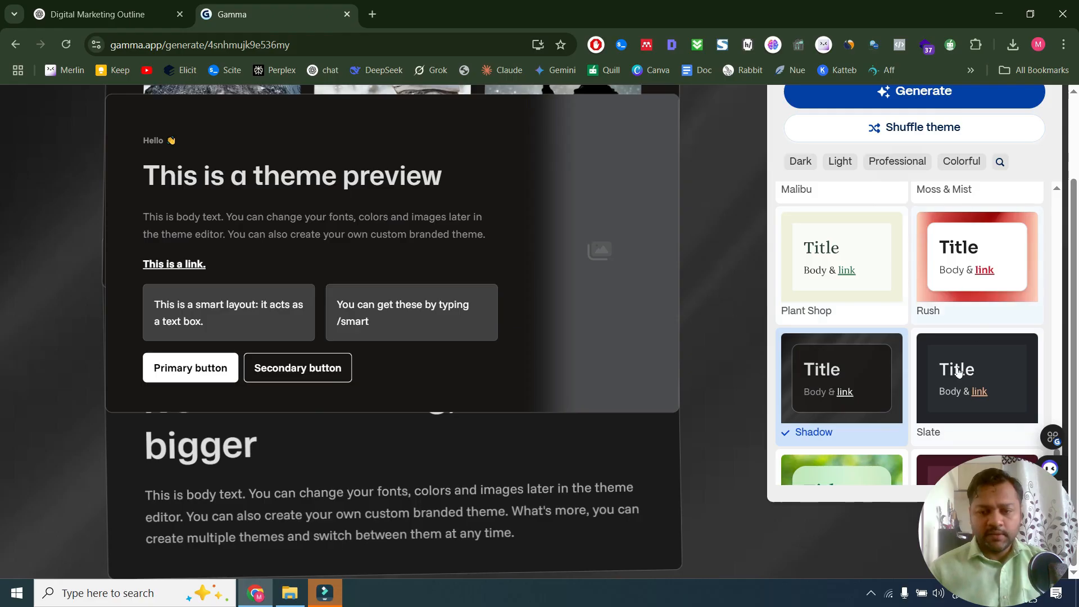
{"action": "left_click", "coordinate": [995, 236]}
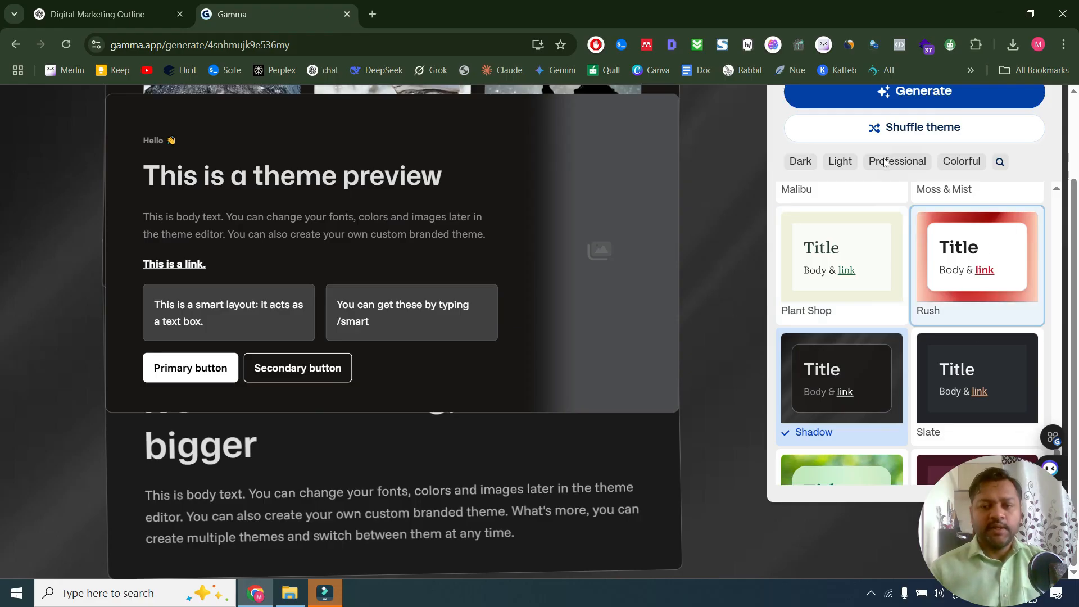
{"action": "scroll", "coordinate": [897, 163], "scroll_direction": "up", "scroll_amount": 2}
{"action": "left_click", "coordinate": [904, 185]}
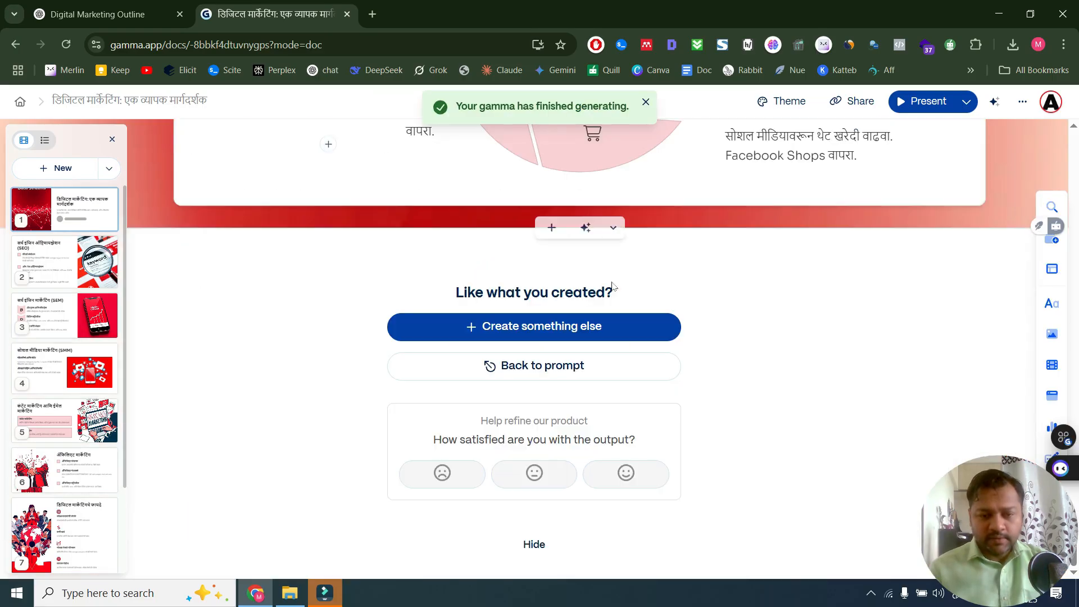
Look over the generated Marathi presentation from the last card back to the title card and return to the Gammas overview
{"action": "scroll", "coordinate": [613, 285], "scroll_direction": "up", "scroll_amount": 5}
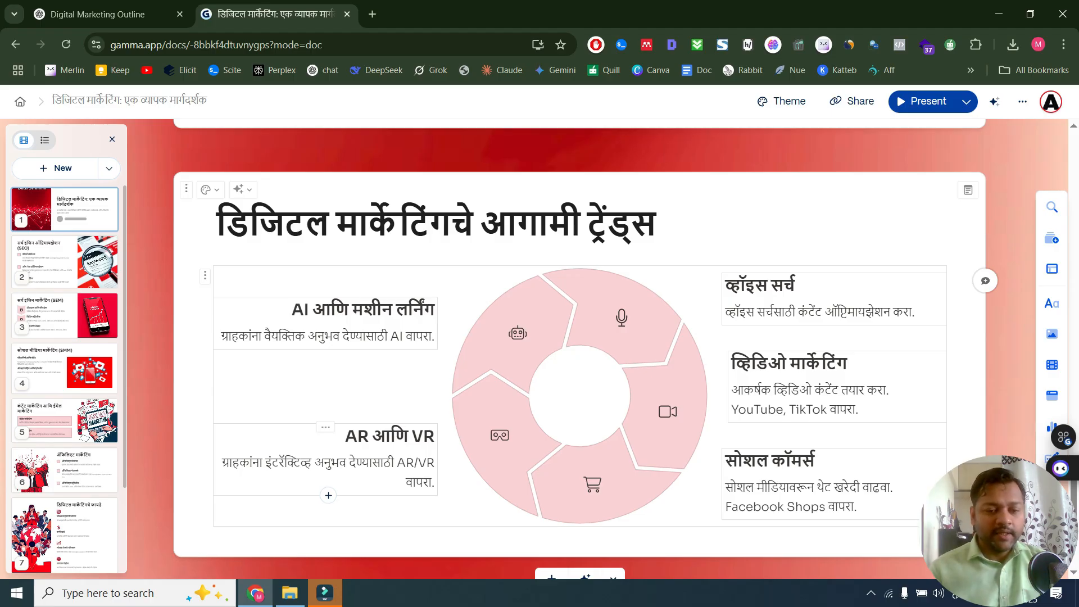
{"action": "scroll", "coordinate": [577, 273], "scroll_direction": "up", "scroll_amount": 10}
{"action": "scroll", "coordinate": [578, 275], "scroll_direction": "up", "scroll_amount": 15}
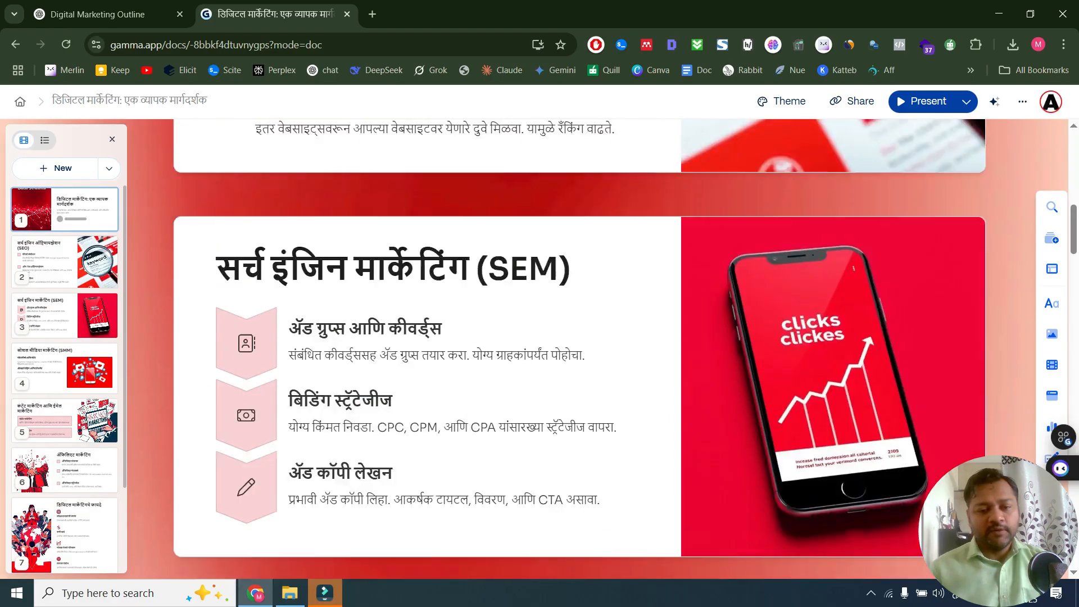
{"action": "scroll", "coordinate": [577, 275], "scroll_direction": "up", "scroll_amount": 10}
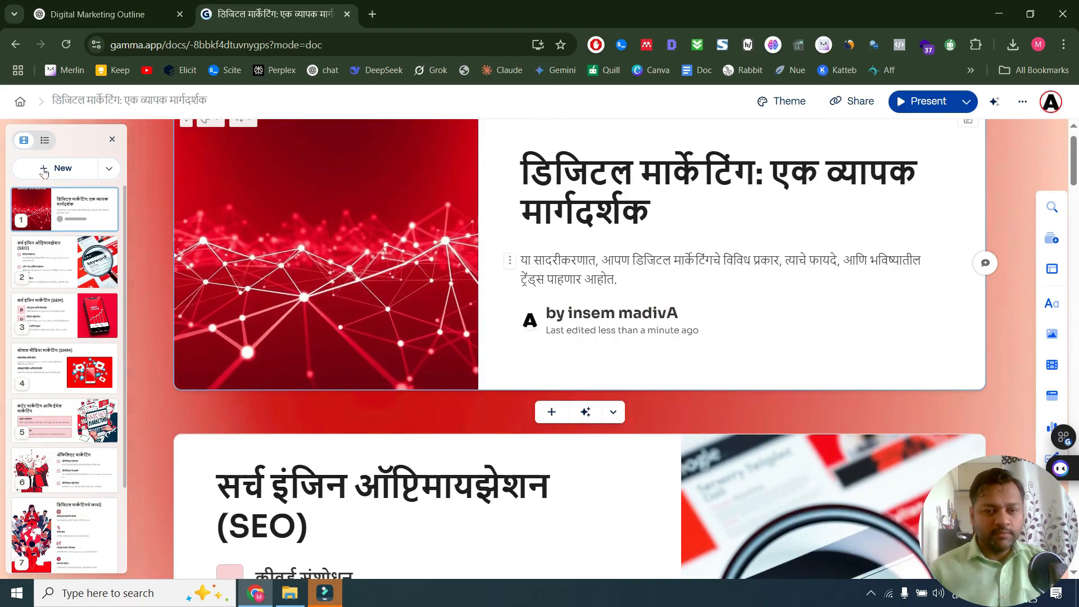
{"action": "scroll", "coordinate": [135, 130], "scroll_direction": "up", "scroll_amount": 1}
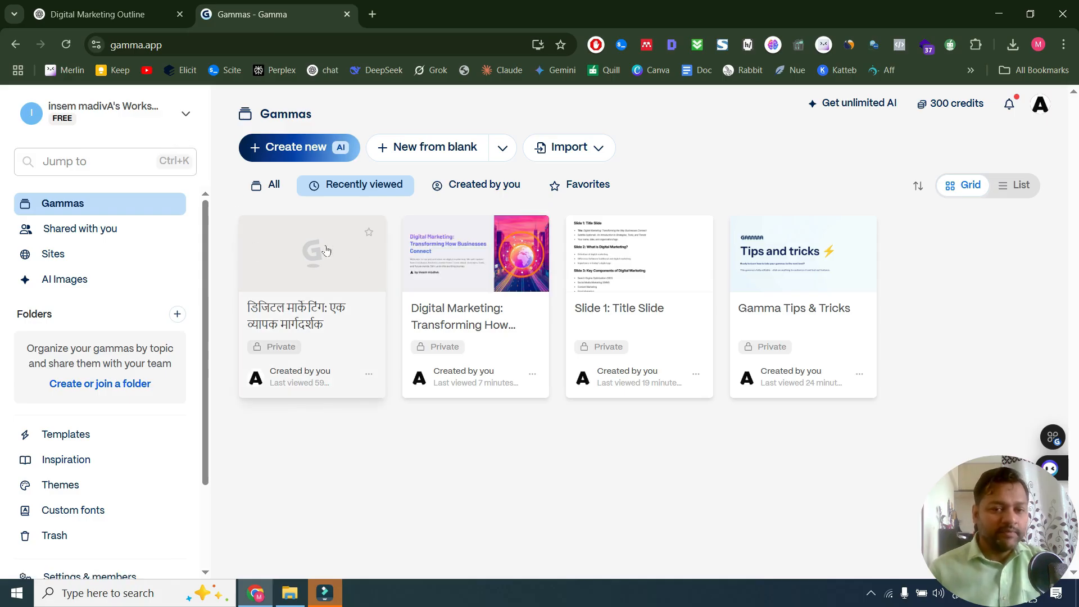
Start a new AI-generated site from the Sites section and check the available card counts
{"action": "left_click", "coordinate": [62, 257]}
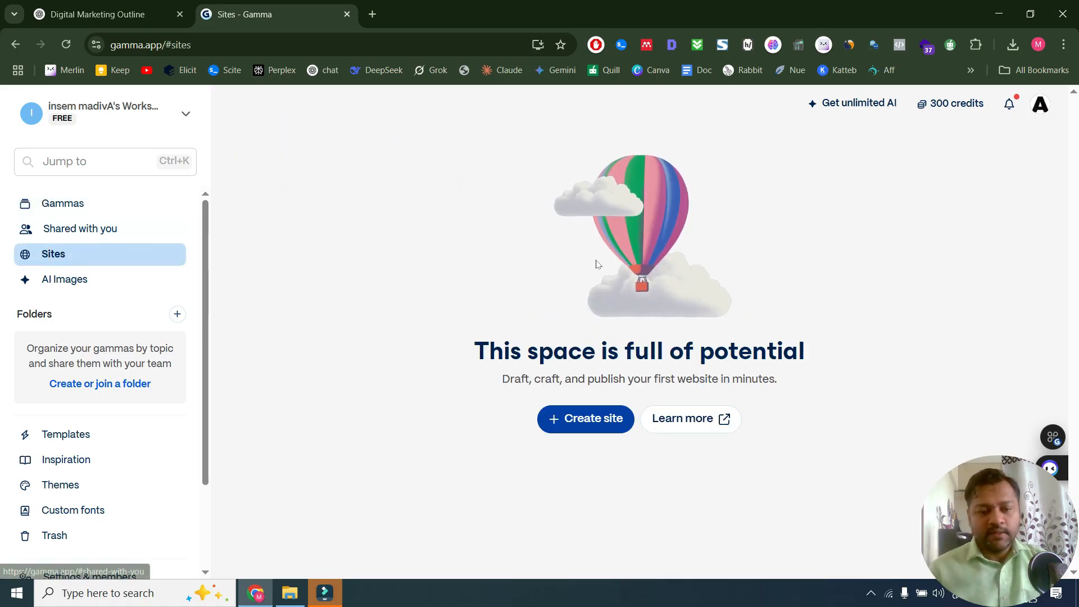
{"action": "left_click_drag", "start_coordinate": [496, 341], "coordinate": [830, 349]}
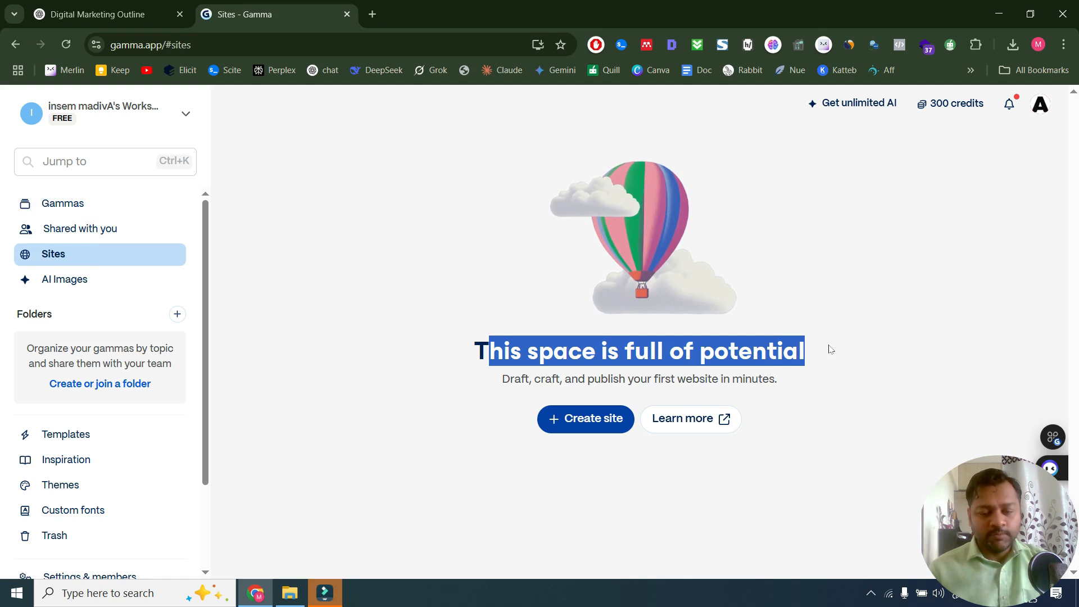
{"action": "left_click", "coordinate": [570, 426]}
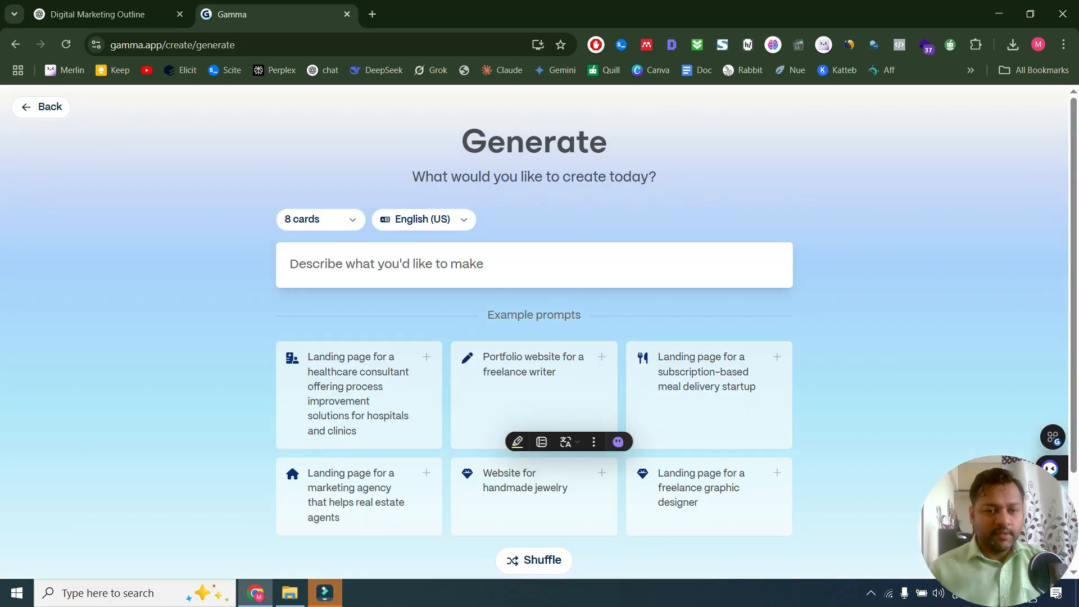
{"action": "left_click", "coordinate": [349, 225]}
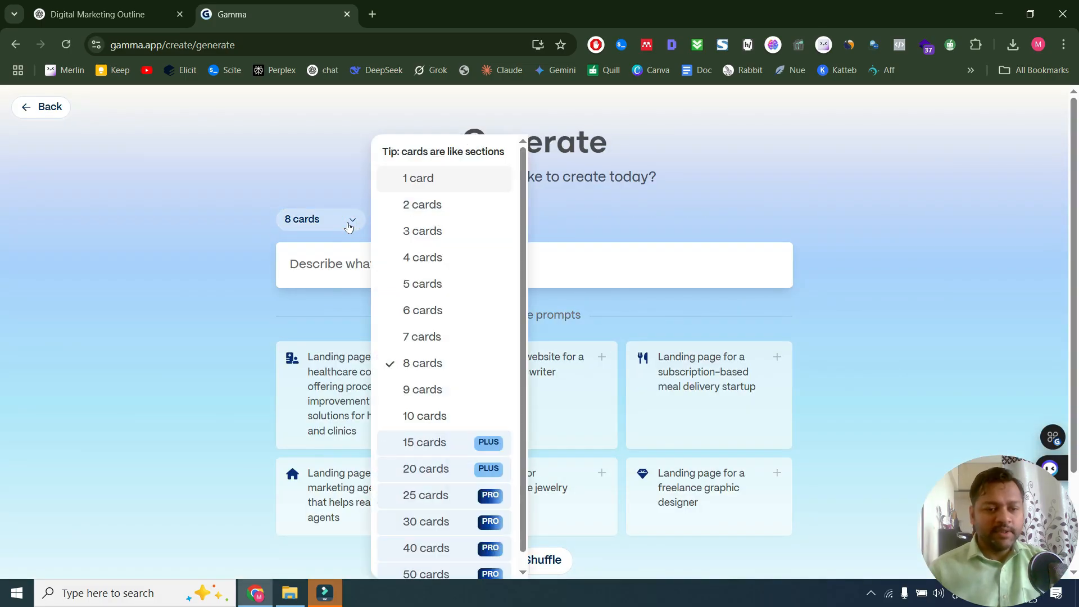
{"action": "left_click", "coordinate": [202, 285]}
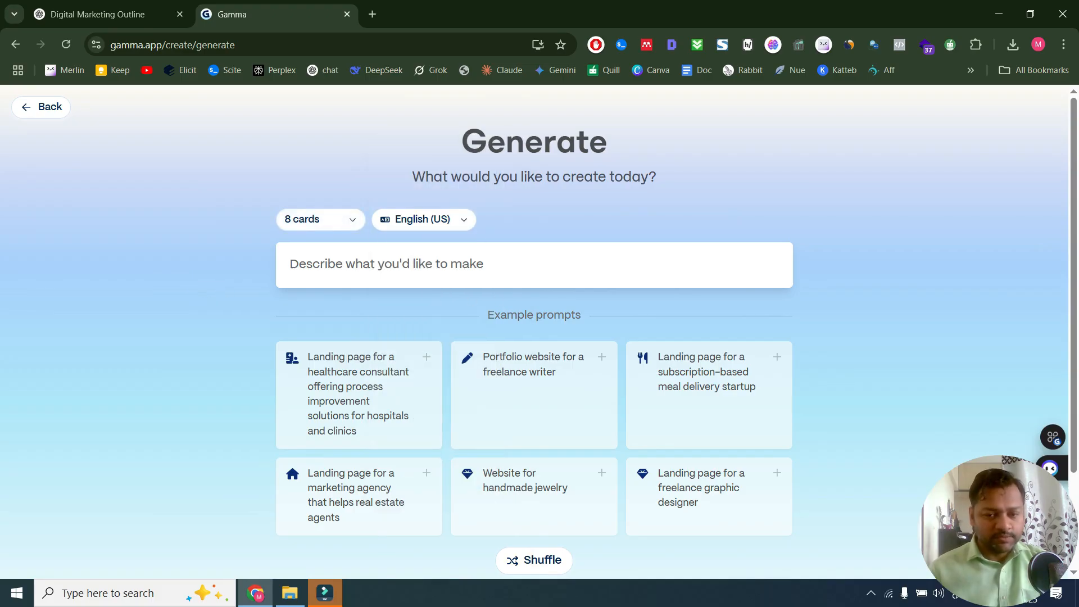
Enter "ai tools workshop in marathi" as the description of the site to generate
{"action": "left_click", "coordinate": [490, 260]}
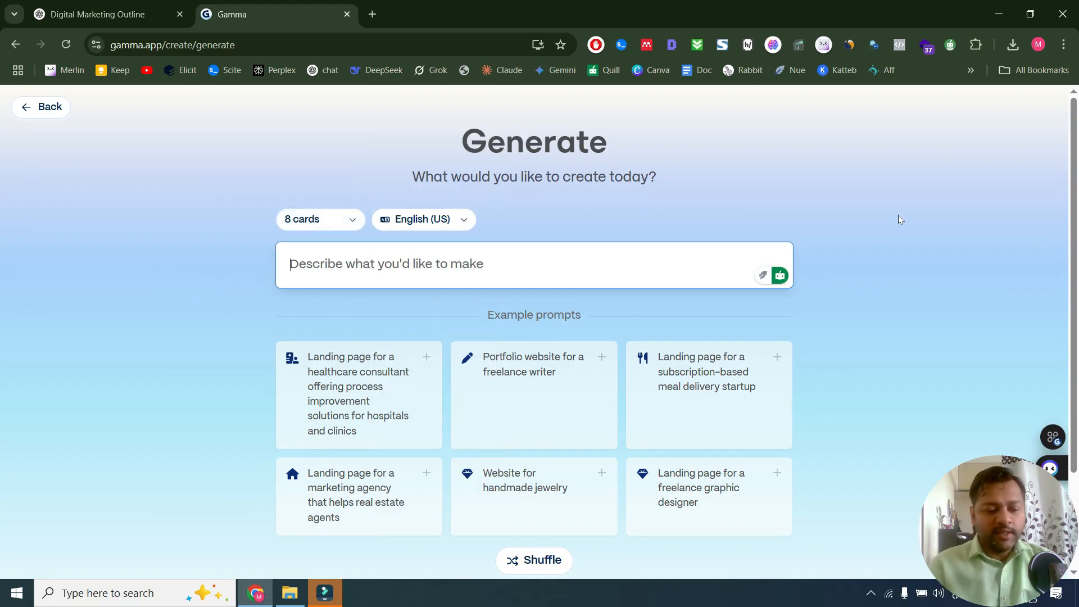
{"action": "type", "text": "ai workshop in marathi"}
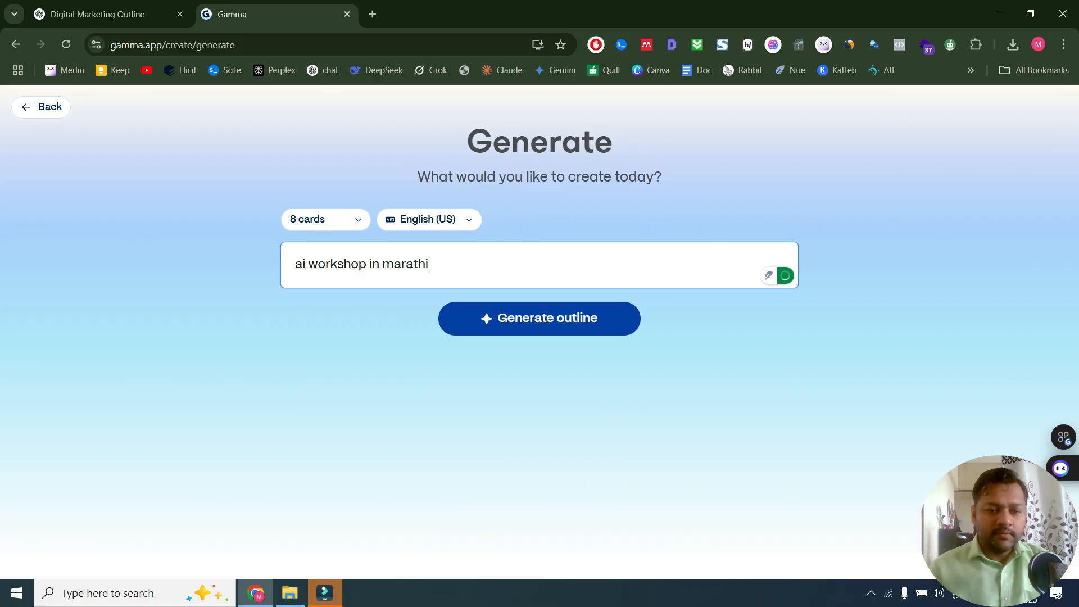
{"action": "key", "text": "ctrl+Left"}
{"action": "key", "text": "ctrl+Left"}
{"action": "key", "text": "ctrl+Left"}
{"action": "type", "text": "tools"}
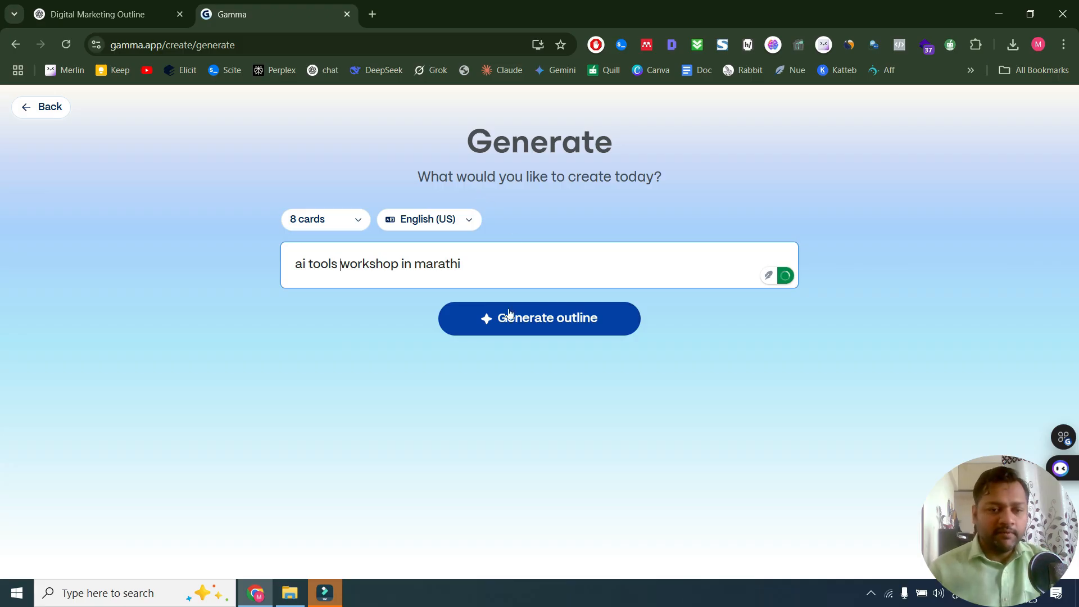
Set the output language of the site to Marathi (मराठी)
{"action": "left_click", "coordinate": [456, 222]}
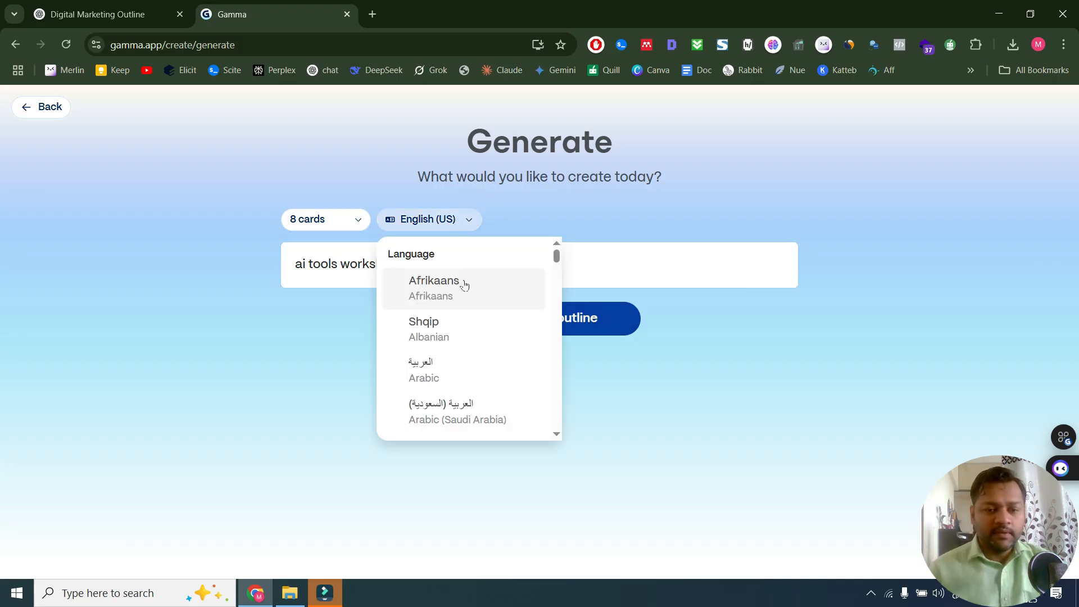
{"action": "scroll", "coordinate": [494, 292], "scroll_direction": "down", "scroll_amount": 15}
{"action": "scroll", "coordinate": [494, 291], "scroll_direction": "down", "scroll_amount": 12}
{"action": "scroll", "coordinate": [494, 291], "scroll_direction": "down", "scroll_amount": 5}
{"action": "scroll", "coordinate": [495, 292], "scroll_direction": "up", "scroll_amount": 3}
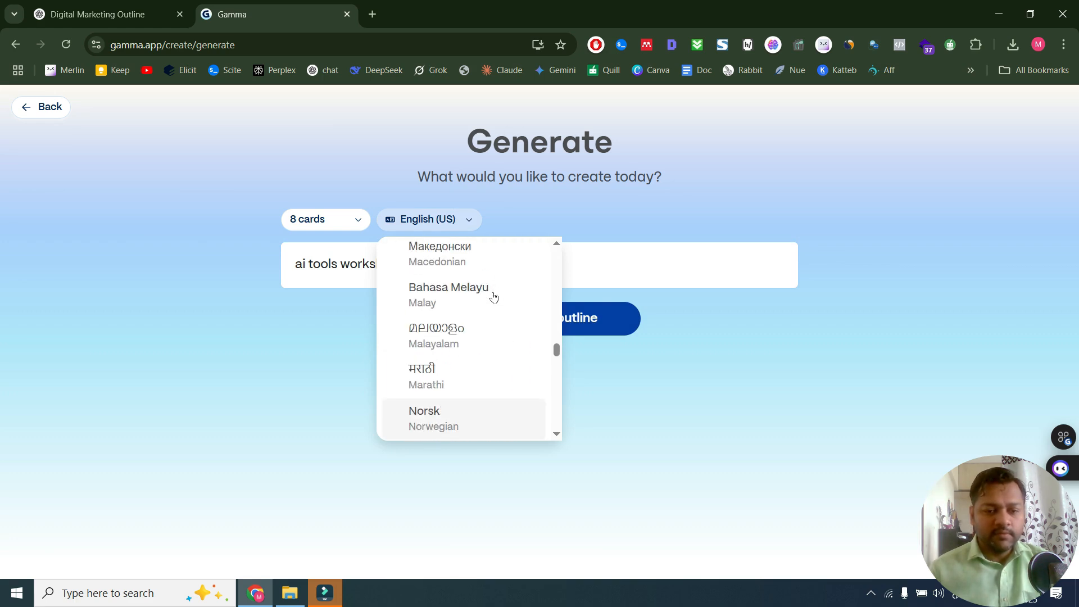
{"action": "left_click", "coordinate": [449, 379]}
Replace "in marathi" in the prompt with ". by mahavardhan. online session viaa zoom." and generate the outline
{"action": "left_click_drag", "start_coordinate": [462, 264], "coordinate": [400, 264]}
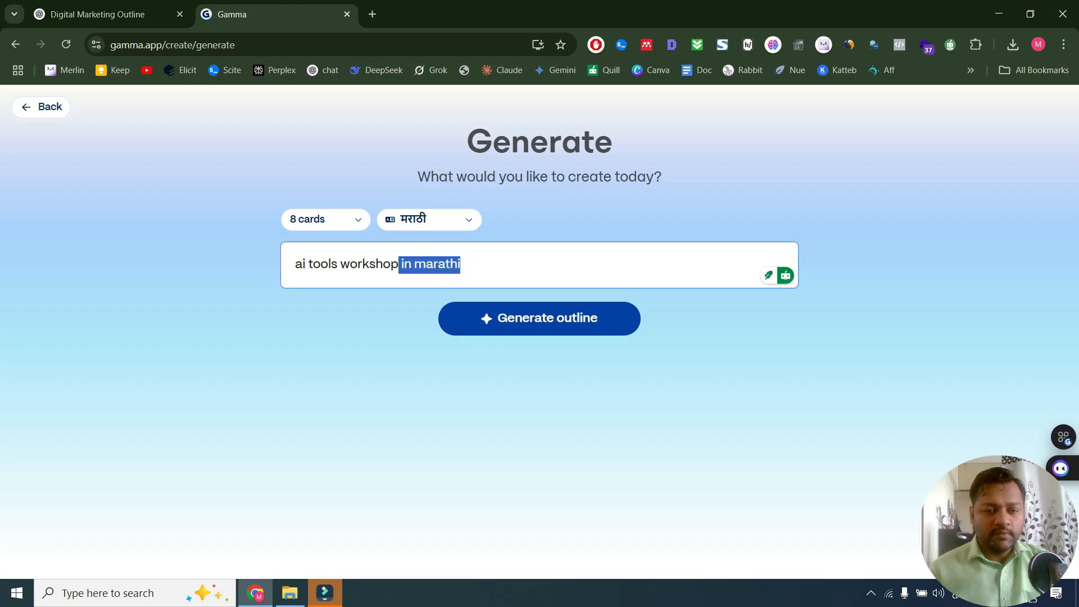
{"action": "key", "text": "BackSpace"}
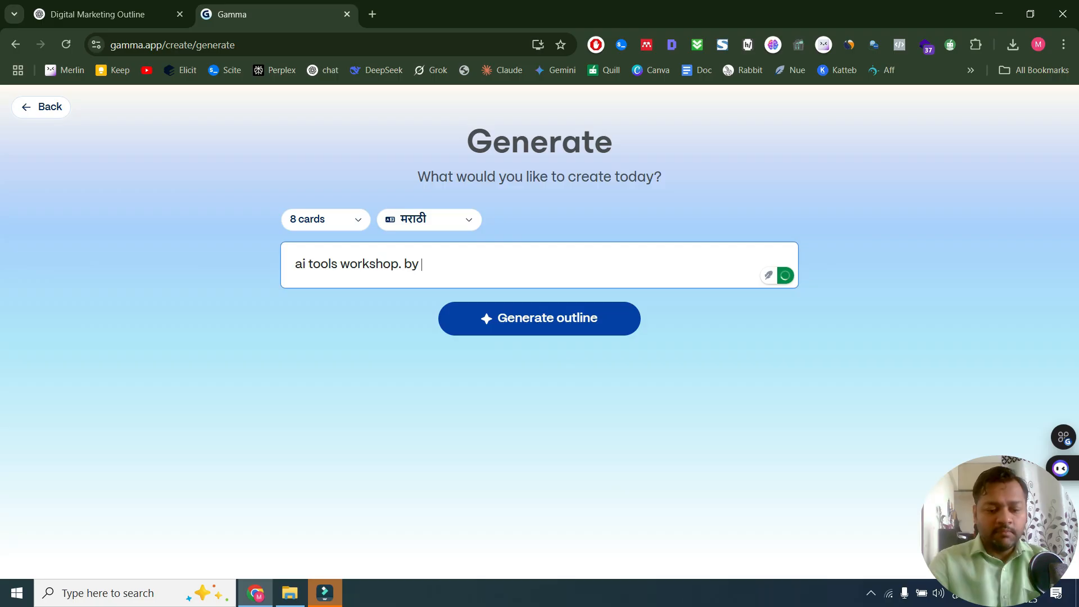
{"action": "type", "text": ". by mahavardhan."}
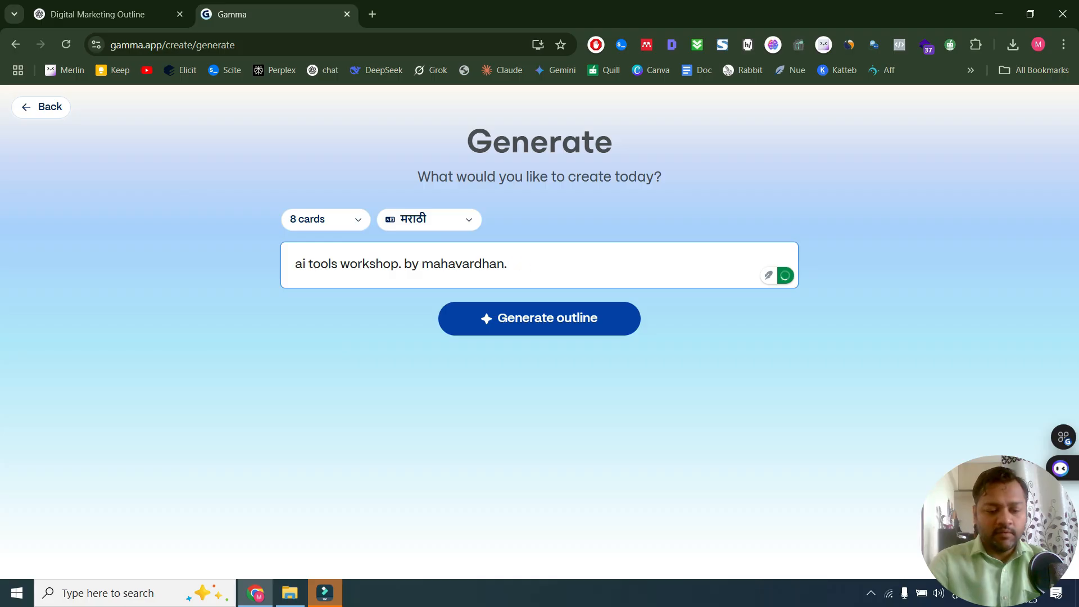
{"action": "type", "text": "e session viaa zoom."}
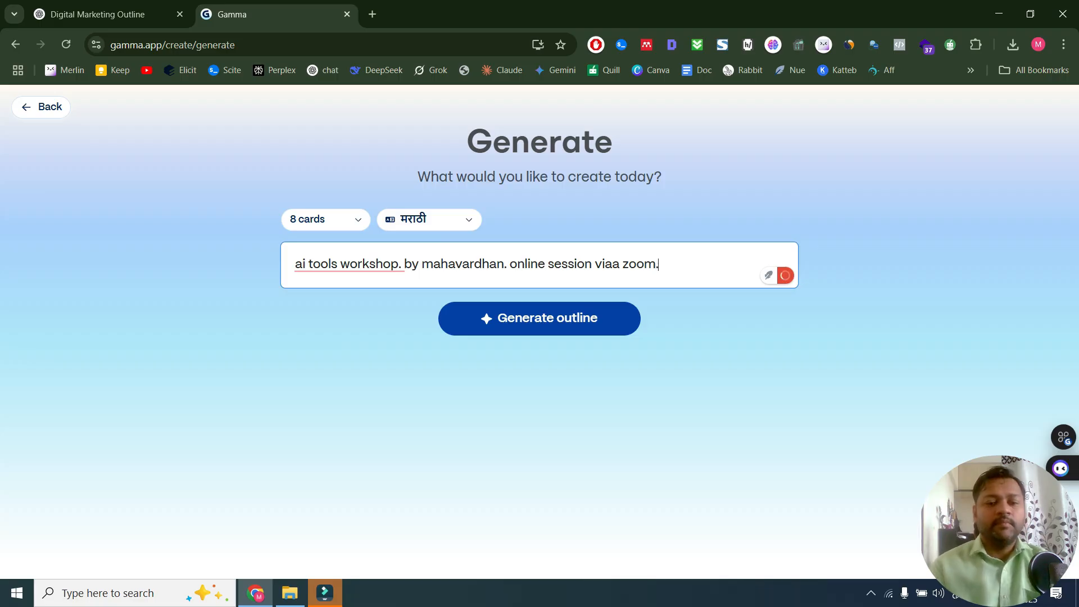
{"action": "left_click", "coordinate": [490, 319]}
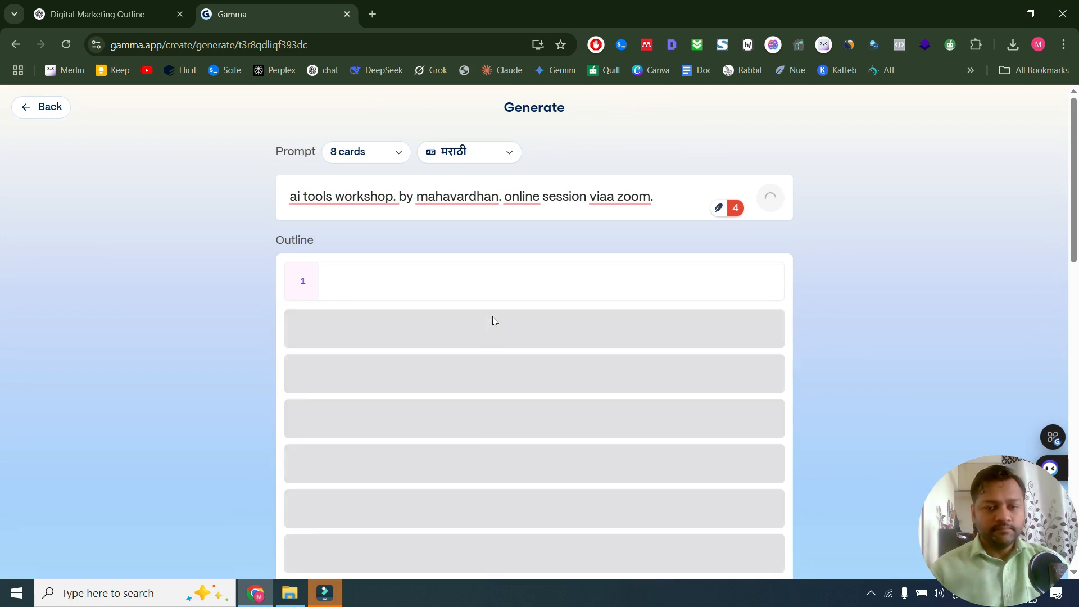
Review the generated Marathi site outline with its theme and content options, and open Advanced mode
{"action": "scroll", "coordinate": [488, 319], "scroll_direction": "down", "scroll_amount": 1}
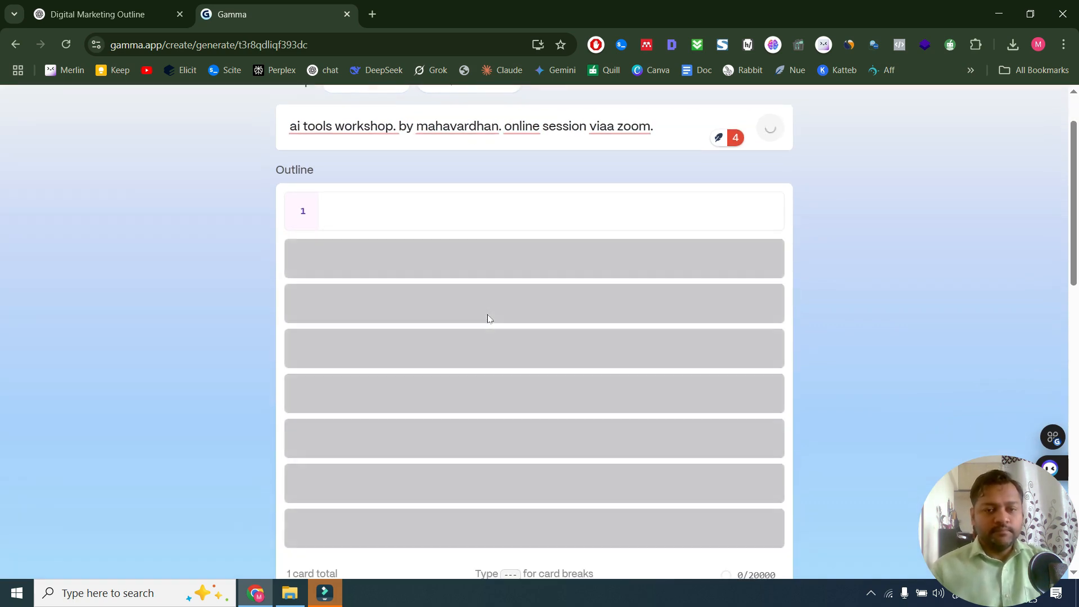
{"action": "scroll", "coordinate": [487, 319], "scroll_direction": "down", "scroll_amount": 1}
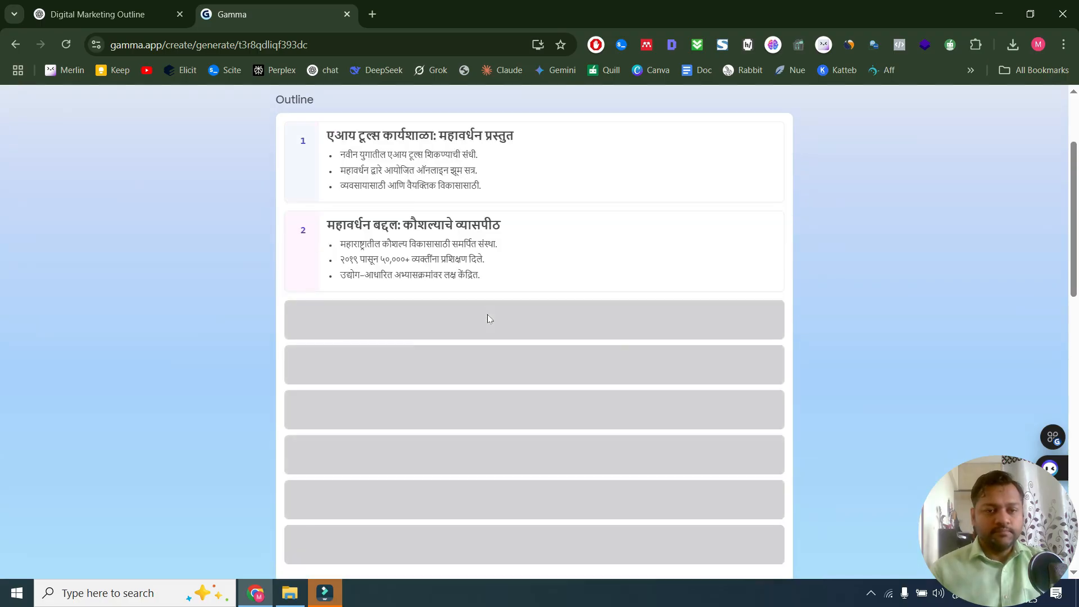
{"action": "scroll", "coordinate": [534, 253], "scroll_direction": "down", "scroll_amount": 5}
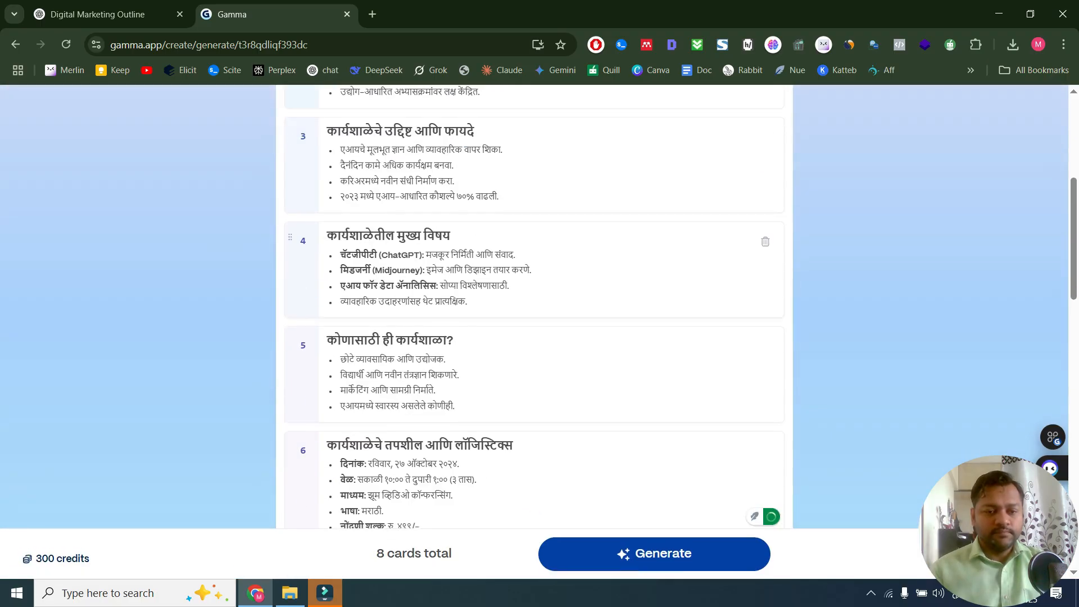
{"action": "scroll", "coordinate": [534, 242], "scroll_direction": "down", "scroll_amount": 4}
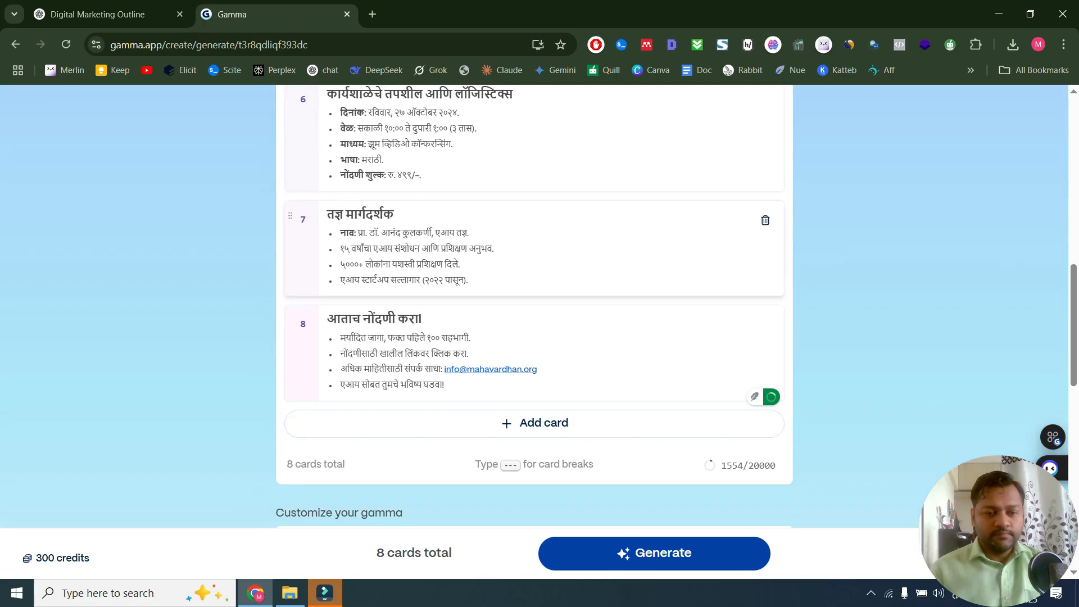
{"action": "scroll", "coordinate": [588, 400], "scroll_direction": "down", "scroll_amount": 3}
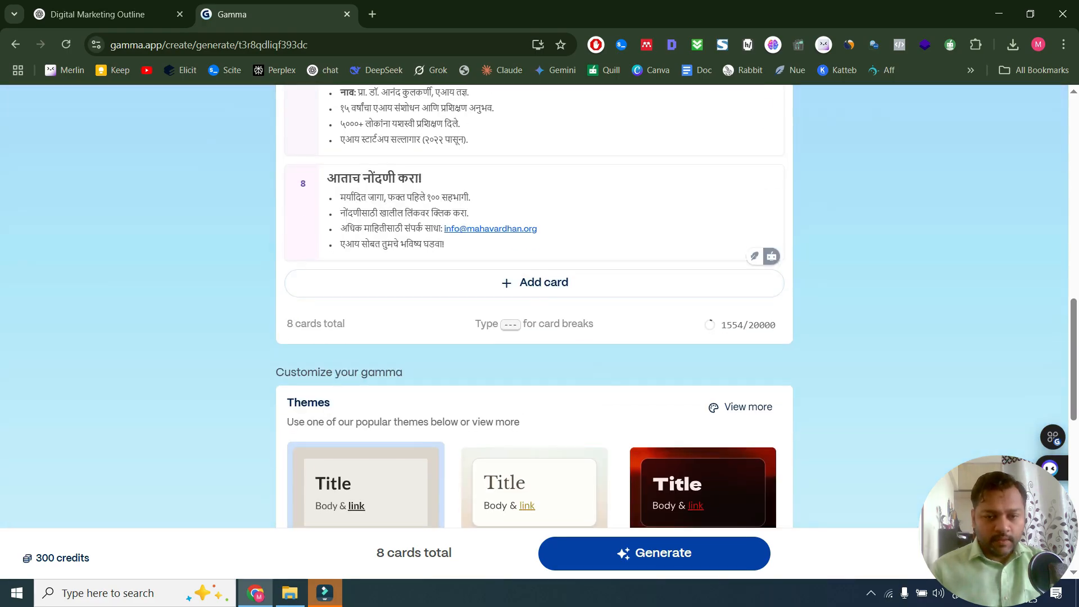
{"action": "scroll", "coordinate": [522, 380], "scroll_direction": "down", "scroll_amount": 3}
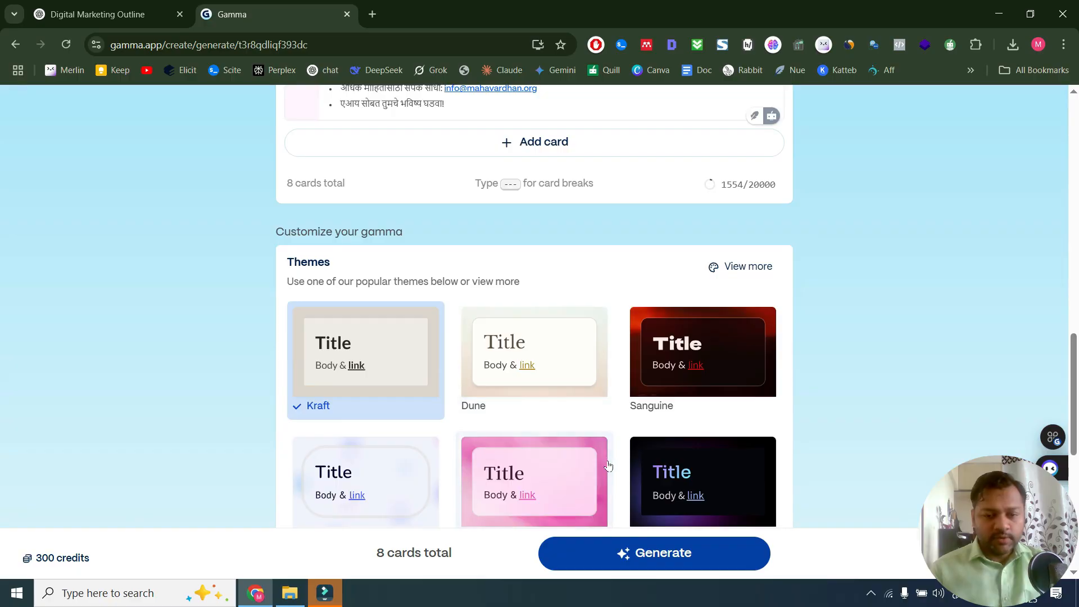
{"action": "scroll", "coordinate": [571, 386], "scroll_direction": "down", "scroll_amount": 3}
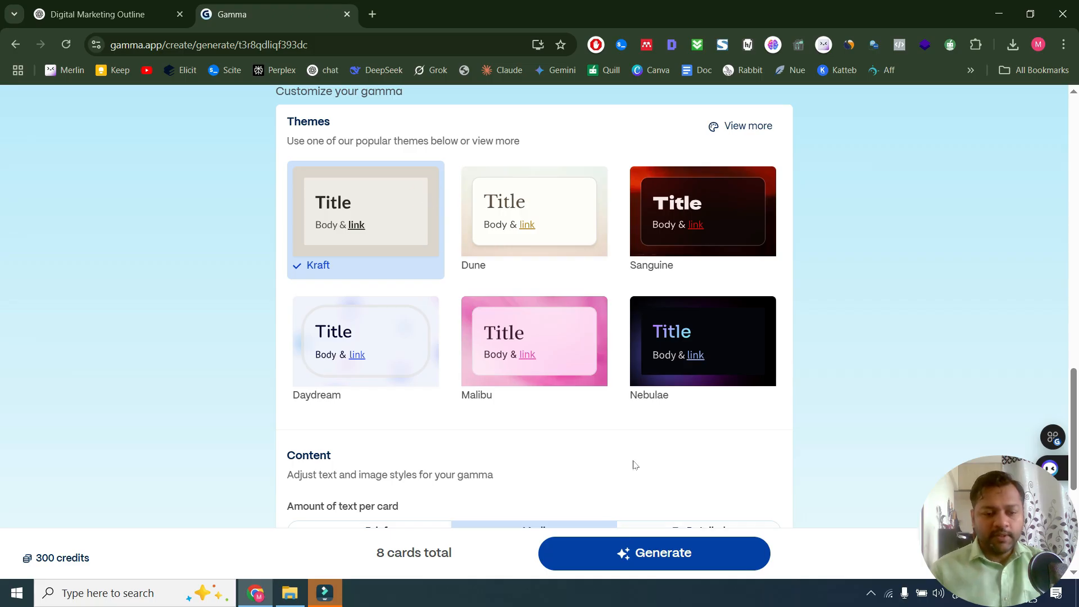
{"action": "scroll", "coordinate": [631, 461], "scroll_direction": "down", "scroll_amount": 3}
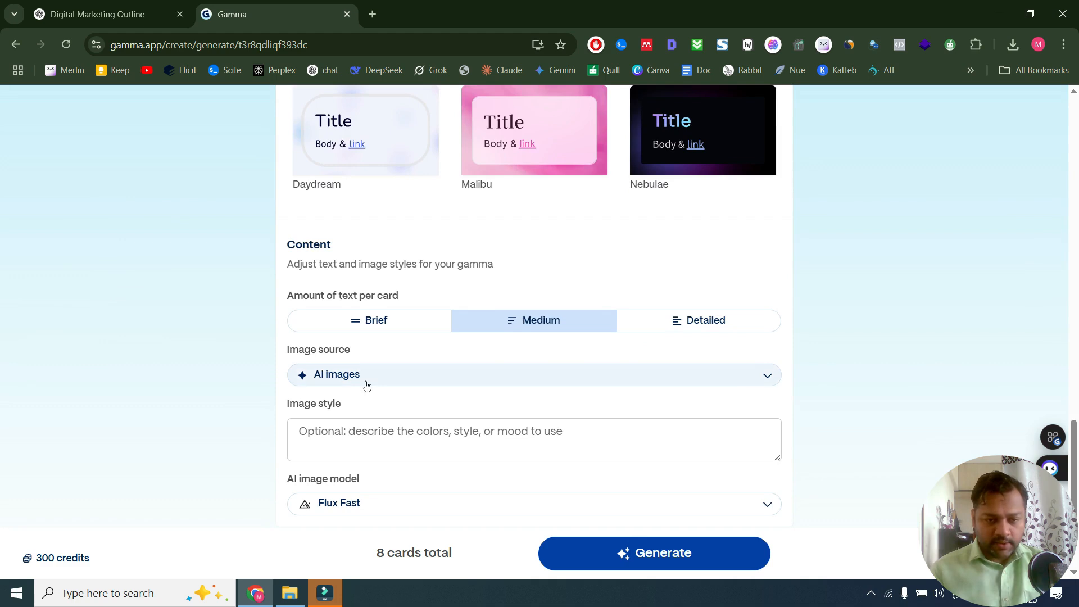
{"action": "scroll", "coordinate": [366, 384], "scroll_direction": "down", "scroll_amount": 1}
{"action": "scroll", "coordinate": [456, 403], "scroll_direction": "down", "scroll_amount": 1}
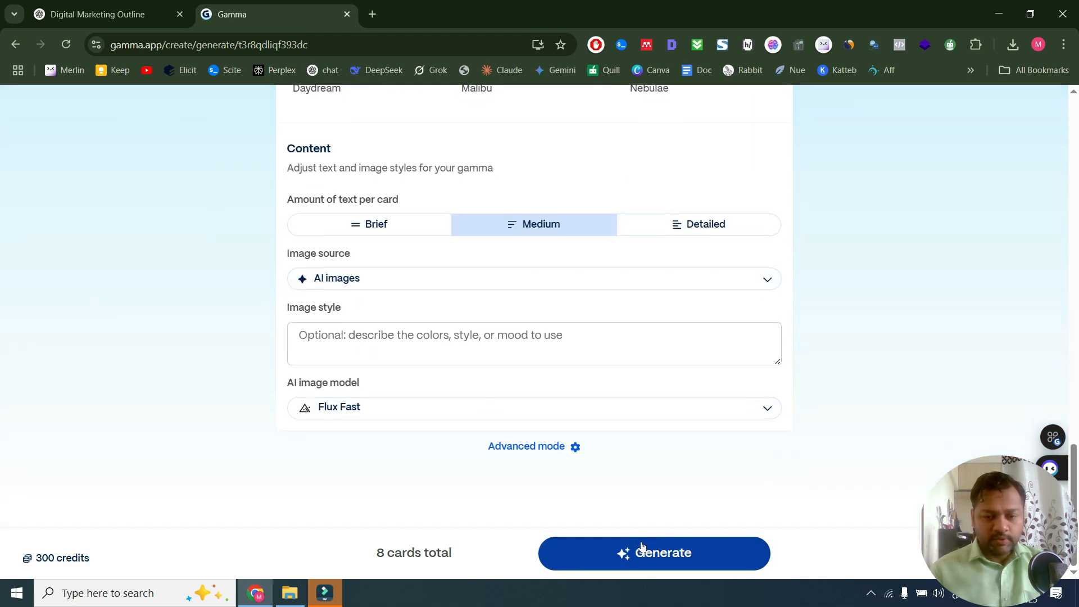
{"action": "left_click", "coordinate": [574, 450]}
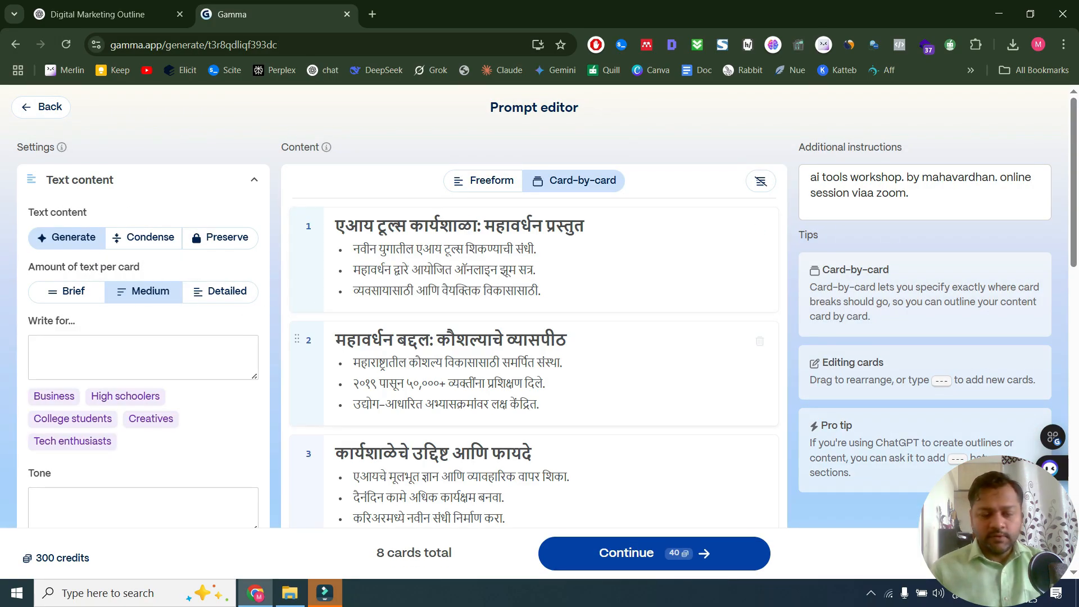
Set the audience to the Business suggestion and the tone to Conversational for the site's text content
{"action": "scroll", "coordinate": [109, 296], "scroll_direction": "down", "scroll_amount": 4}
{"action": "left_click", "coordinate": [108, 297]}
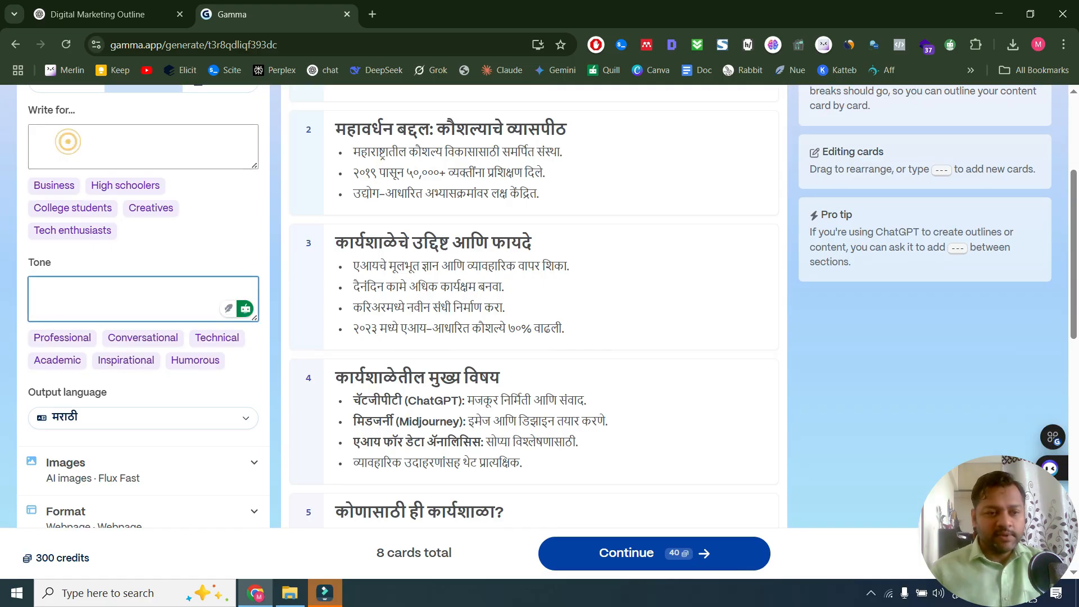
{"action": "left_click", "coordinate": [68, 141]}
{"action": "left_click", "coordinate": [54, 186]}
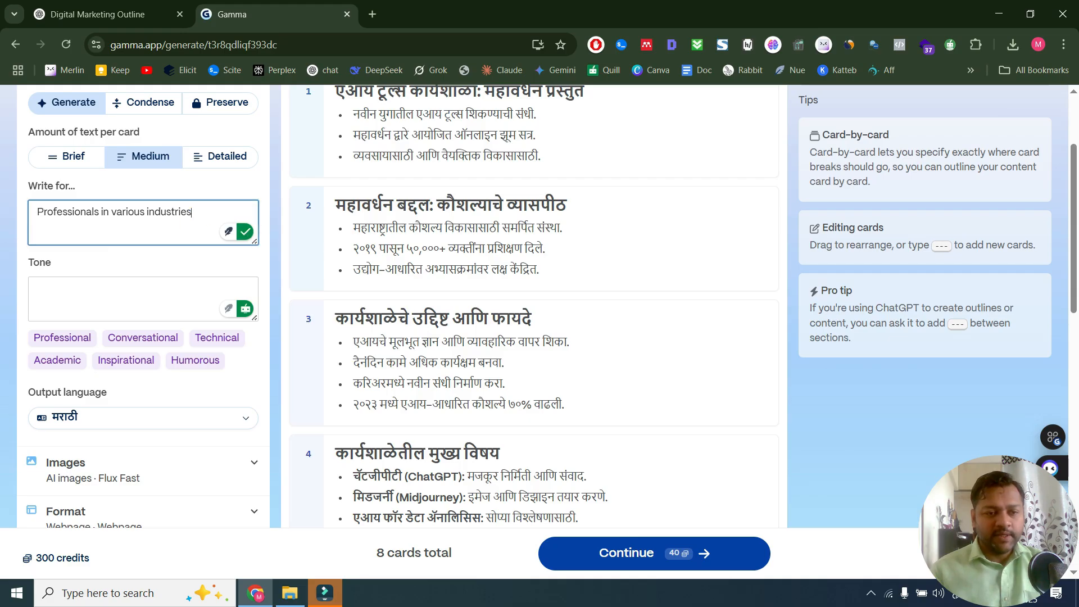
{"action": "scroll", "coordinate": [135, 338], "scroll_direction": "down", "scroll_amount": 4}
{"action": "left_click", "coordinate": [136, 150]}
{"action": "left_click", "coordinate": [143, 127]}
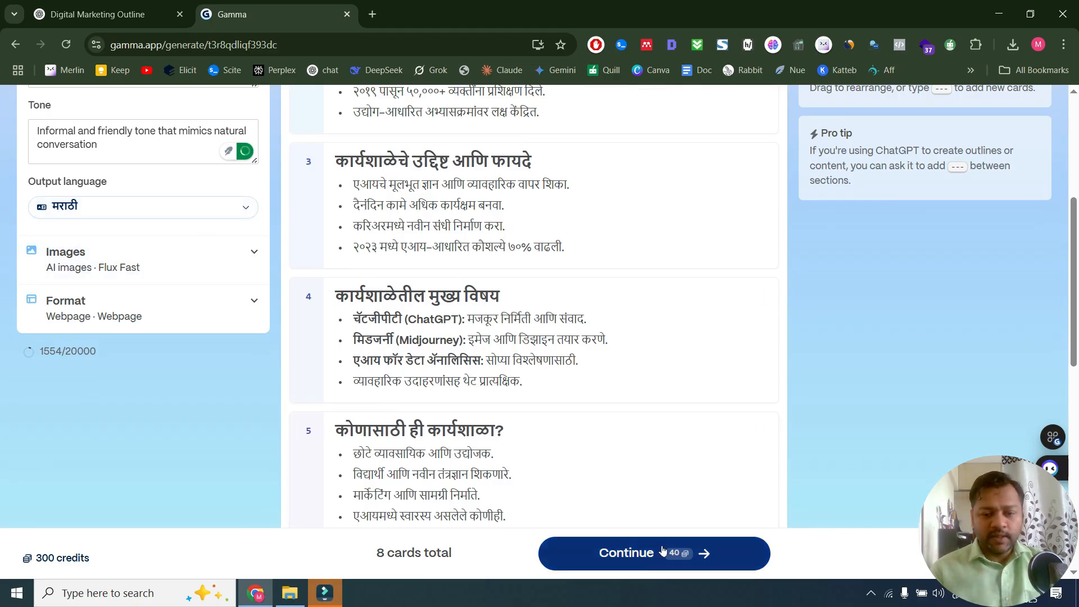
Continue from the outline and generate the Marathi workshop site with the Kraft theme
{"action": "left_click", "coordinate": [646, 561]}
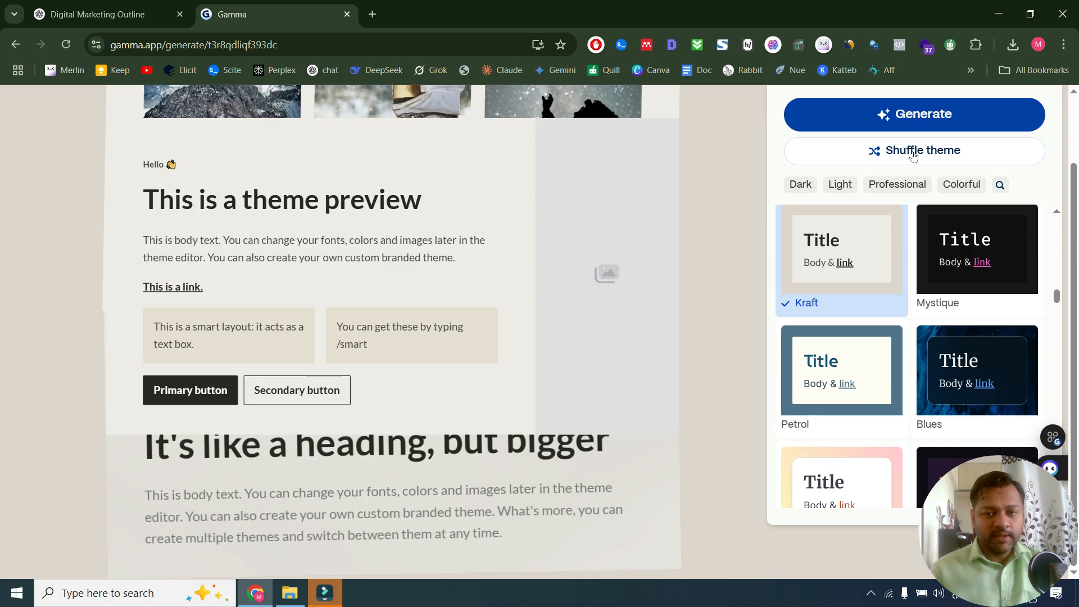
{"action": "left_click", "coordinate": [915, 114]}
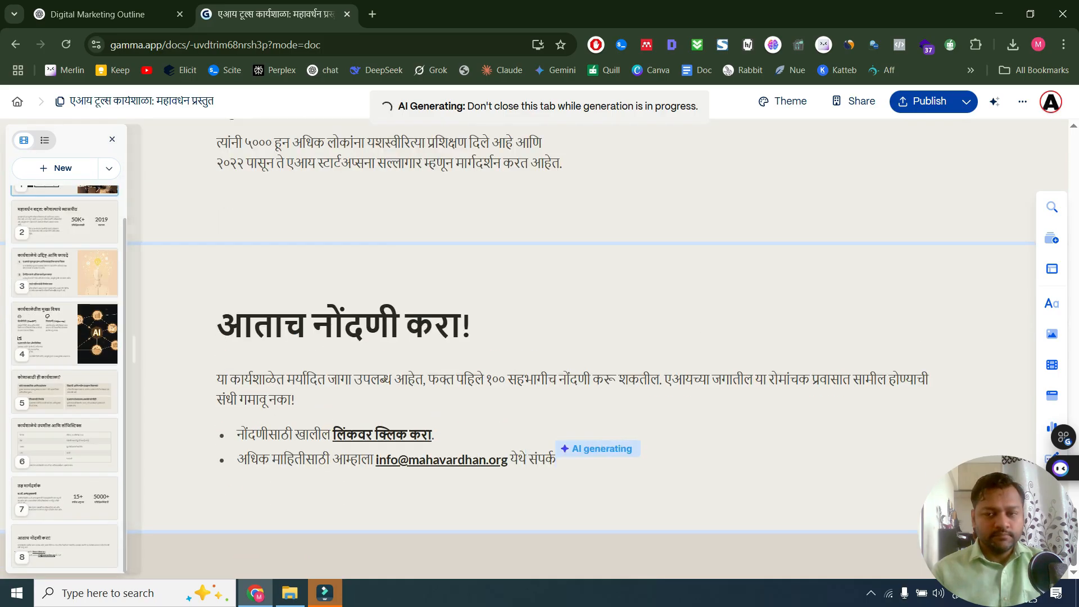
{"action": "scroll", "coordinate": [766, 343], "scroll_direction": "up", "scroll_amount": 4}
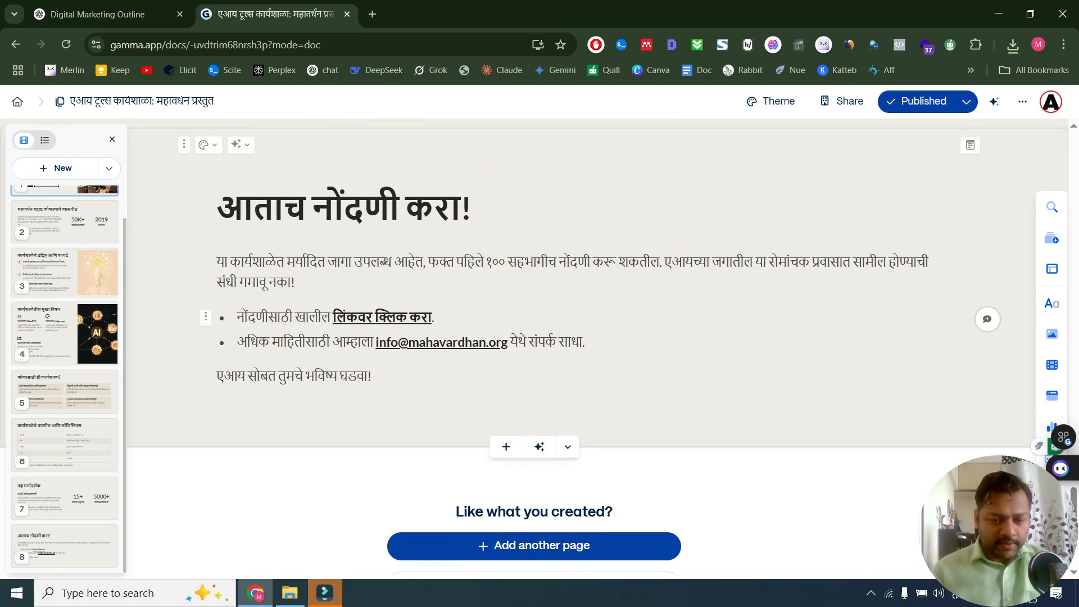
{"action": "scroll", "coordinate": [535, 516], "scroll_direction": "down", "scroll_amount": 1}
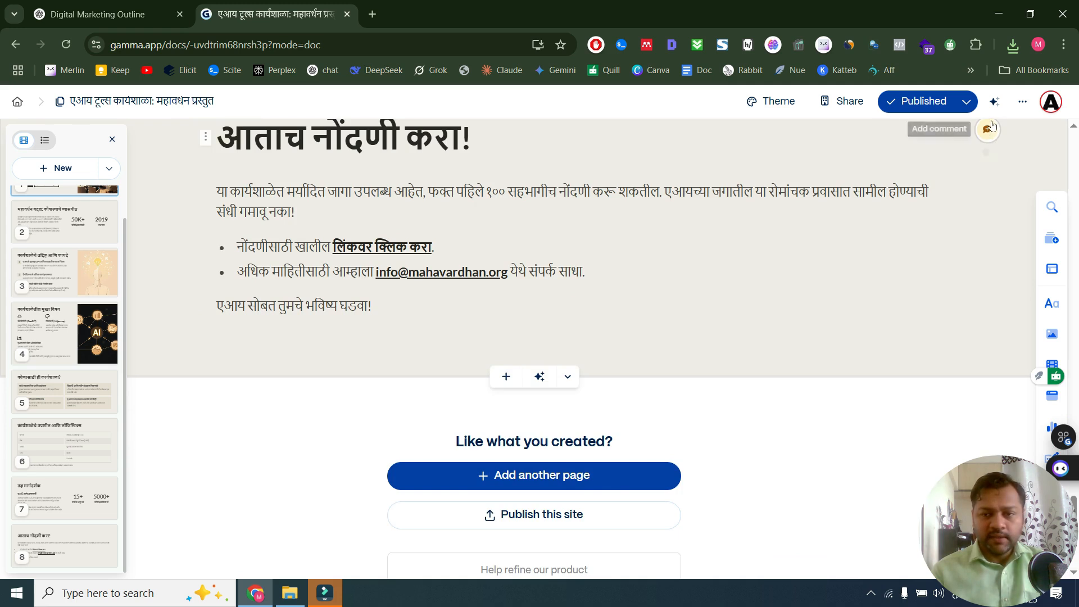
Open the published site at its gamma.site address, review its sections from start to end, and return to the editor
{"action": "left_click", "coordinate": [968, 102]}
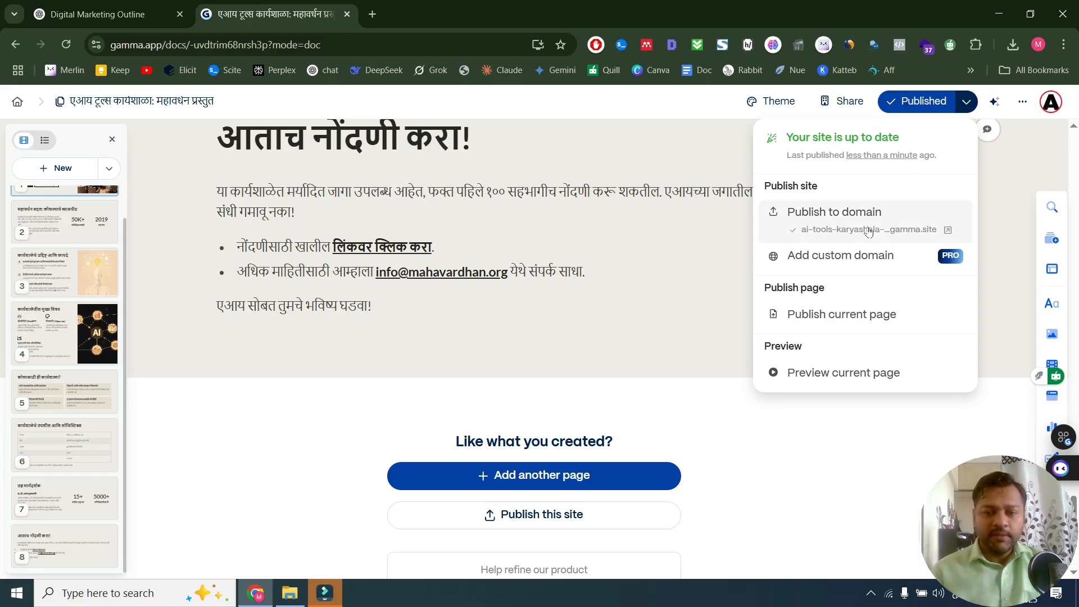
{"action": "left_click", "coordinate": [948, 232]}
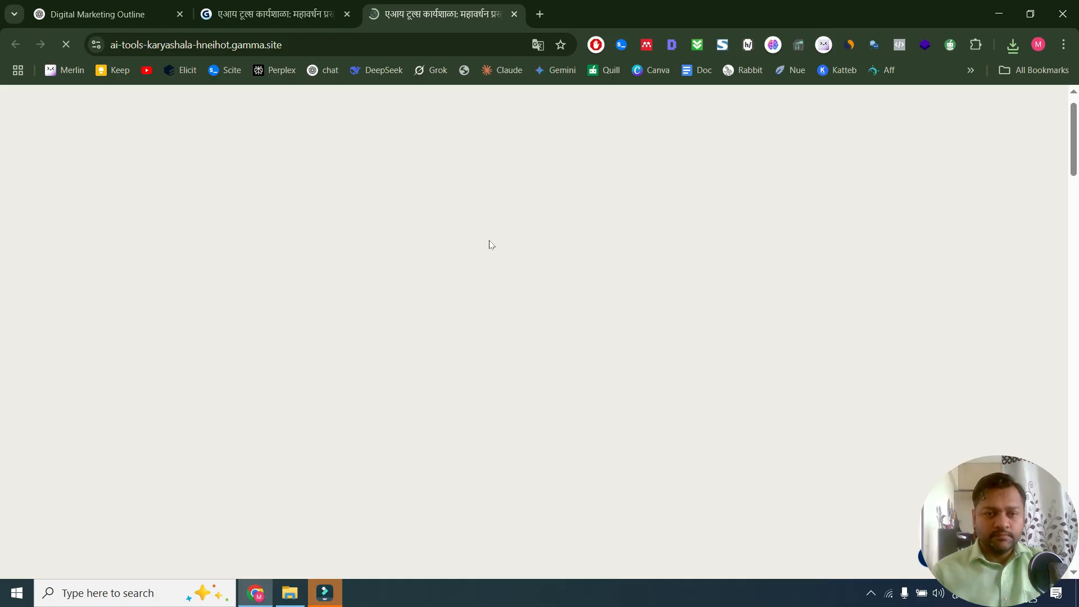
{"action": "scroll", "coordinate": [489, 244], "scroll_direction": "down", "scroll_amount": 10}
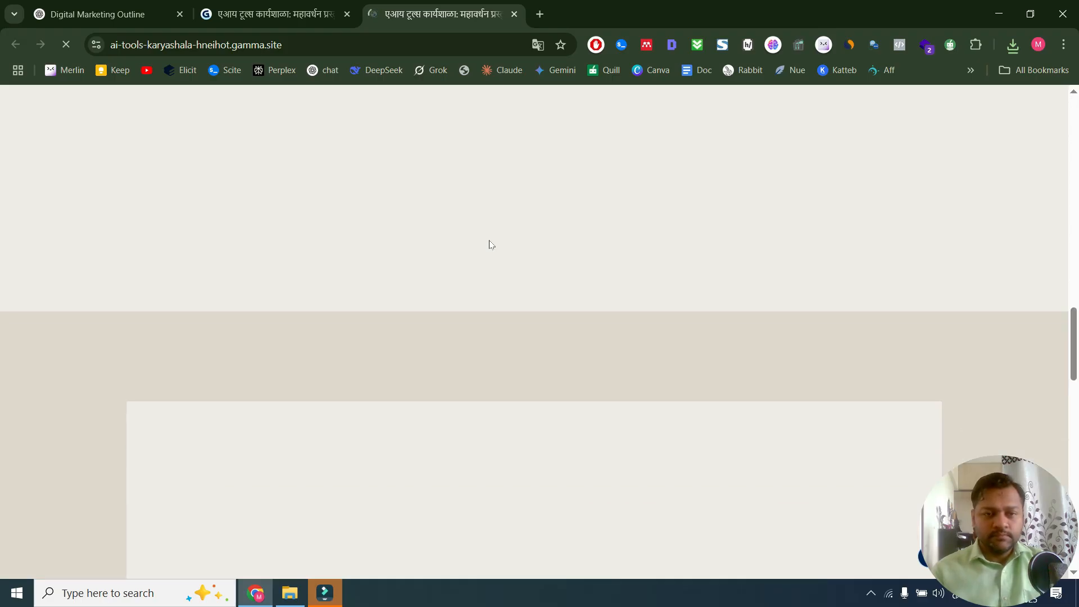
{"action": "scroll", "coordinate": [490, 244], "scroll_direction": "up", "scroll_amount": 15}
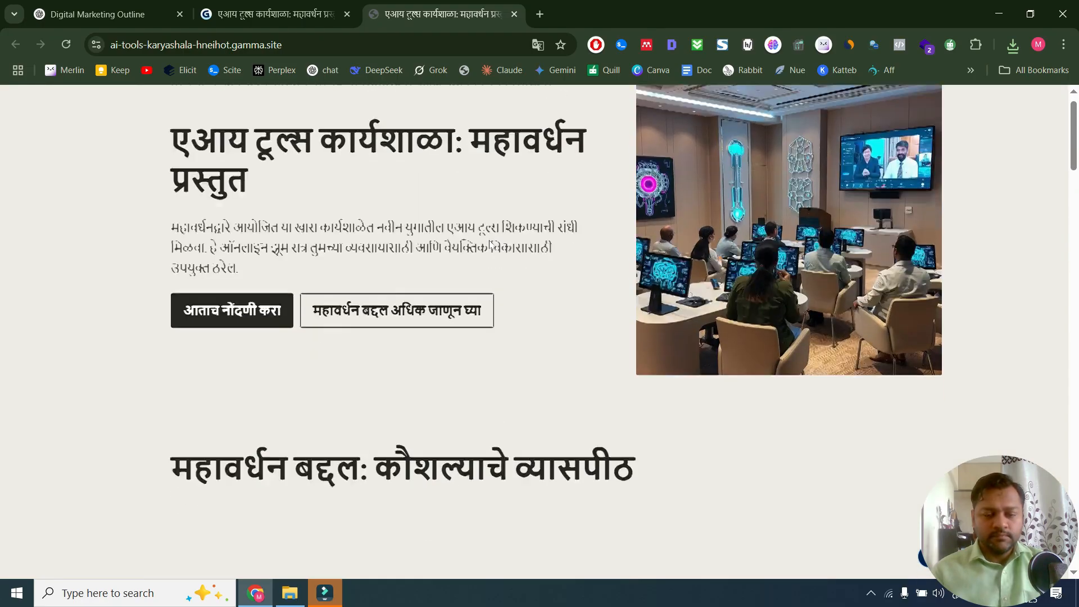
{"action": "scroll", "coordinate": [490, 244], "scroll_direction": "down", "scroll_amount": 5}
{"action": "scroll", "coordinate": [490, 244], "scroll_direction": "up", "scroll_amount": 6}
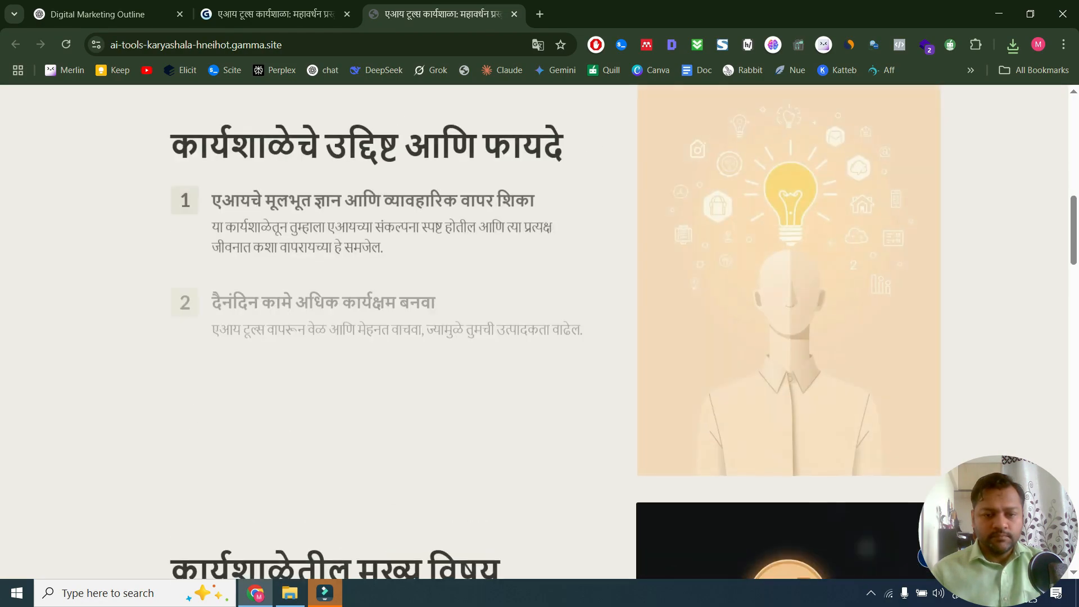
{"action": "scroll", "coordinate": [490, 244], "scroll_direction": "up", "scroll_amount": 4}
{"action": "scroll", "coordinate": [490, 244], "scroll_direction": "down", "scroll_amount": 15}
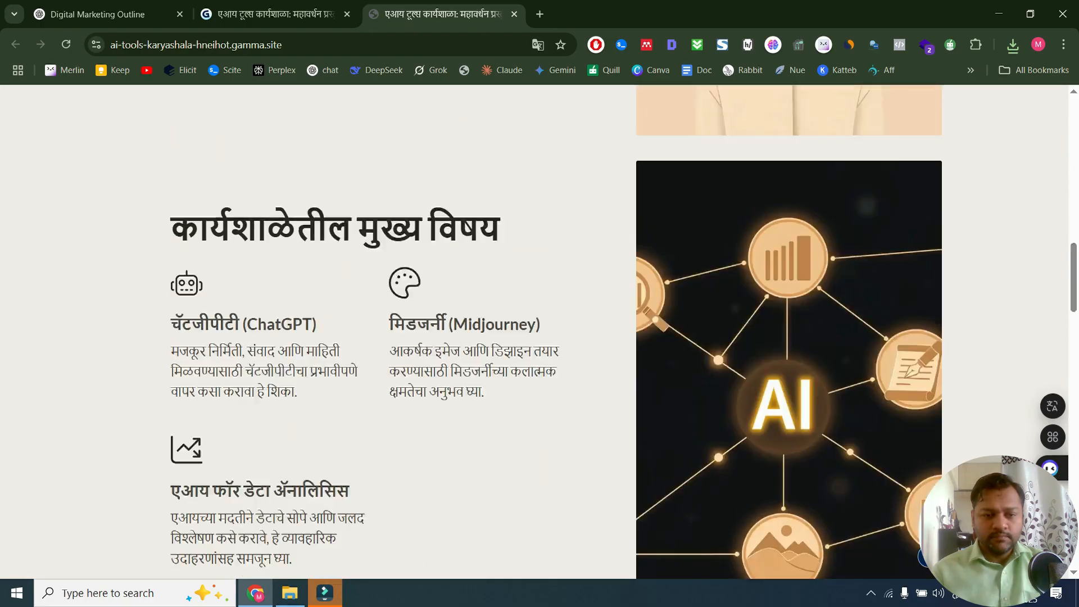
{"action": "scroll", "coordinate": [489, 243], "scroll_direction": "down", "scroll_amount": 12}
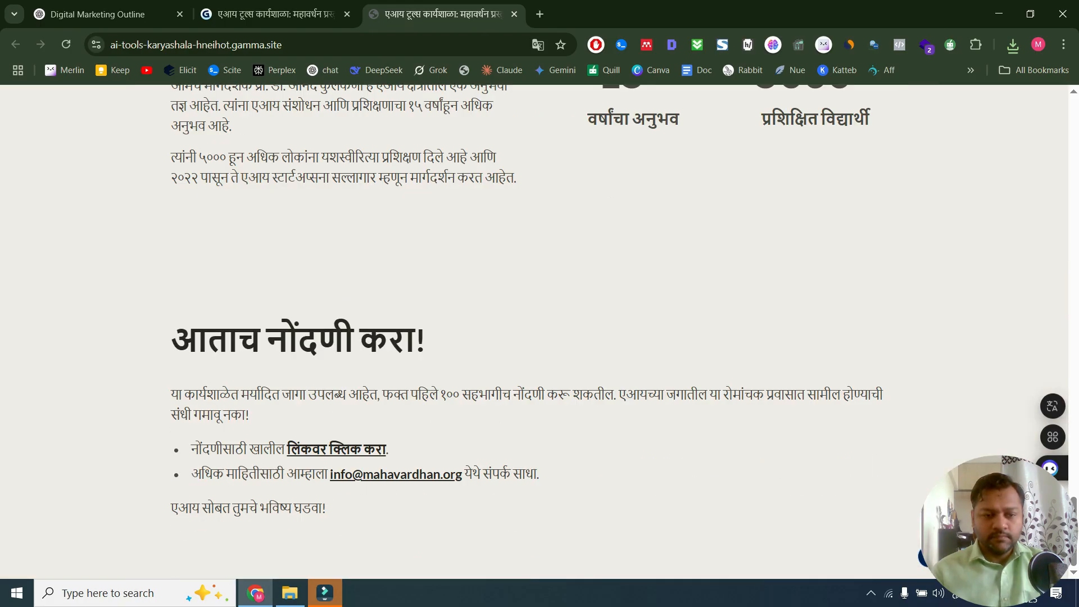
{"action": "scroll", "coordinate": [490, 244], "scroll_direction": "up", "scroll_amount": 6}
{"action": "left_click", "coordinate": [515, 15]}
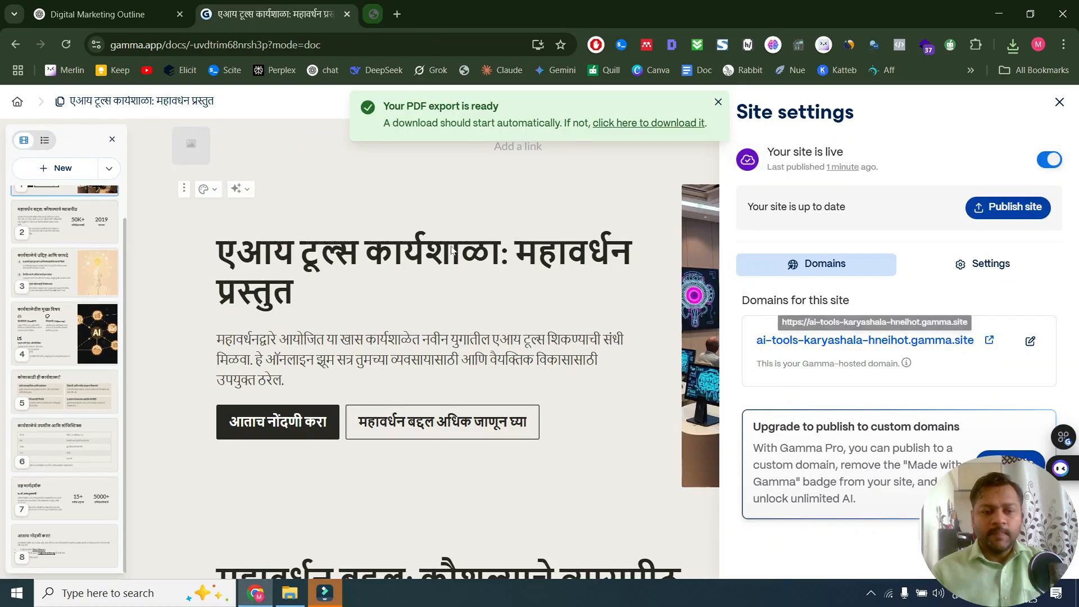
{"action": "left_click", "coordinate": [1055, 101]}
{"action": "scroll", "coordinate": [539, 337], "scroll_direction": "down", "scroll_amount": 1}
{"action": "scroll", "coordinate": [539, 338], "scroll_direction": "up", "scroll_amount": 1}
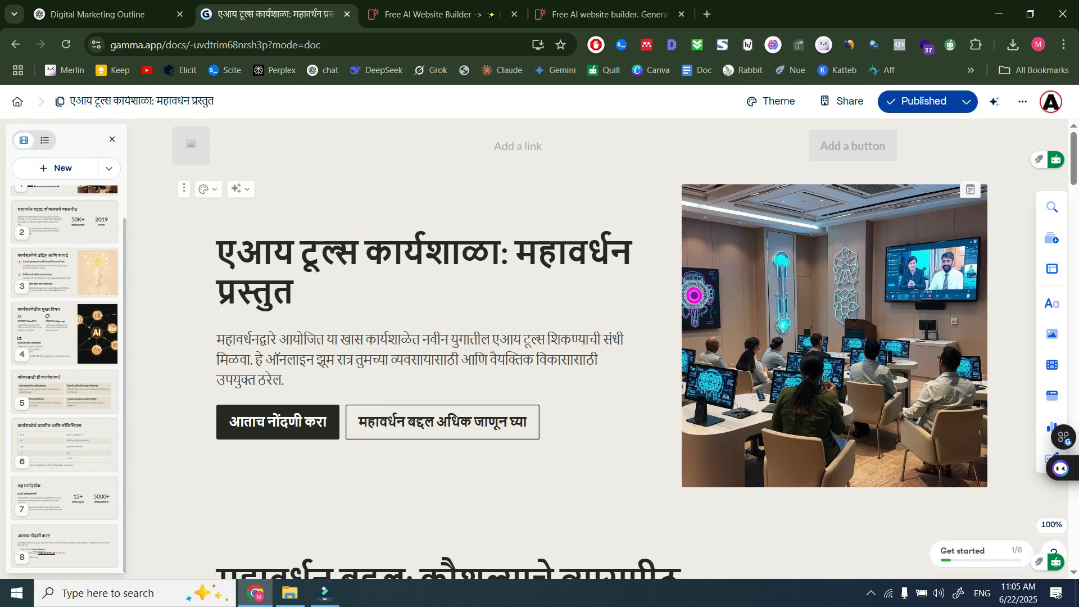
In the site settings, set the Gamma-hosted domain prefix to "ai-tools" and save it
{"action": "left_click", "coordinate": [1022, 103]}
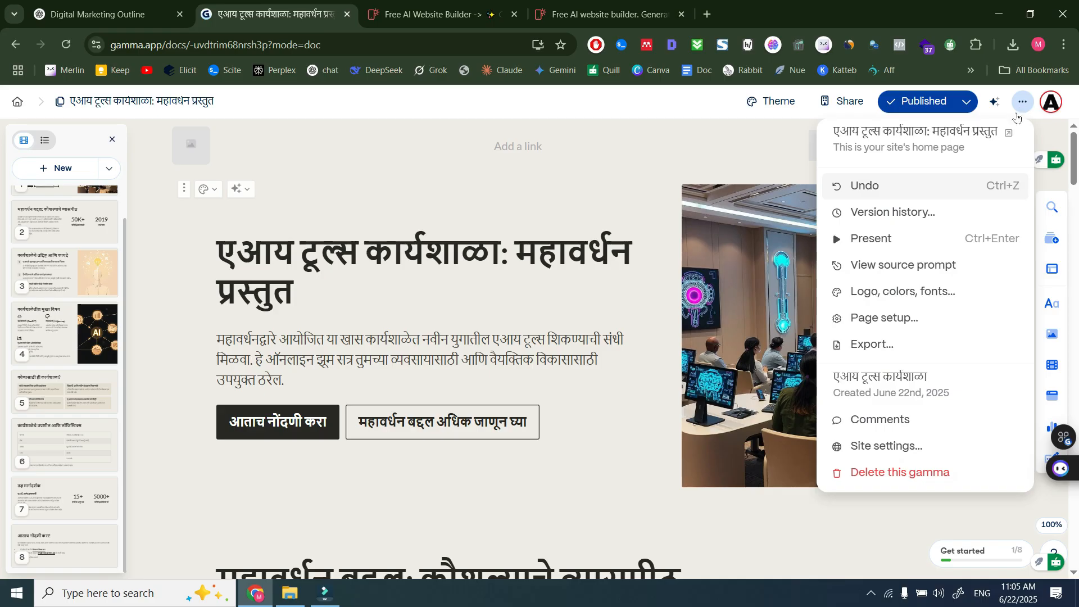
{"action": "left_click", "coordinate": [876, 448]}
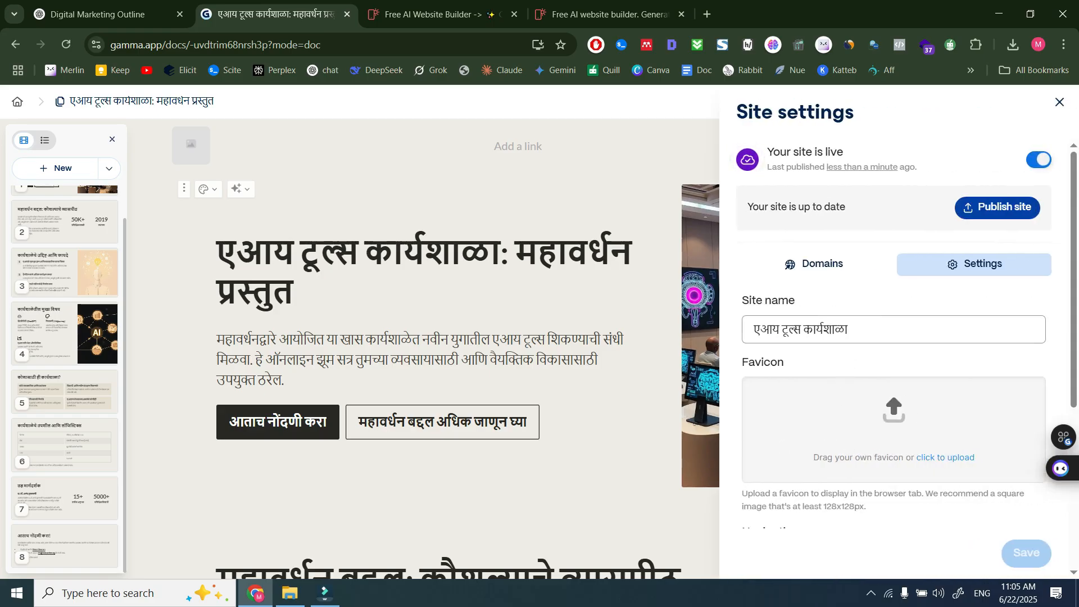
{"action": "left_click_drag", "start_coordinate": [850, 330], "coordinate": [739, 335]}
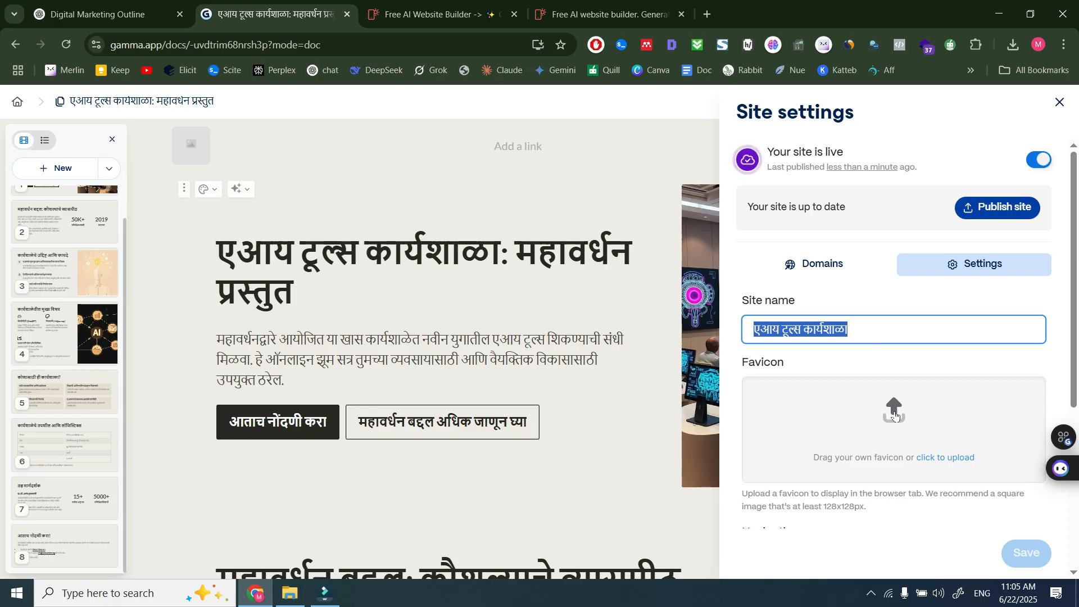
{"action": "left_click", "coordinate": [834, 268]}
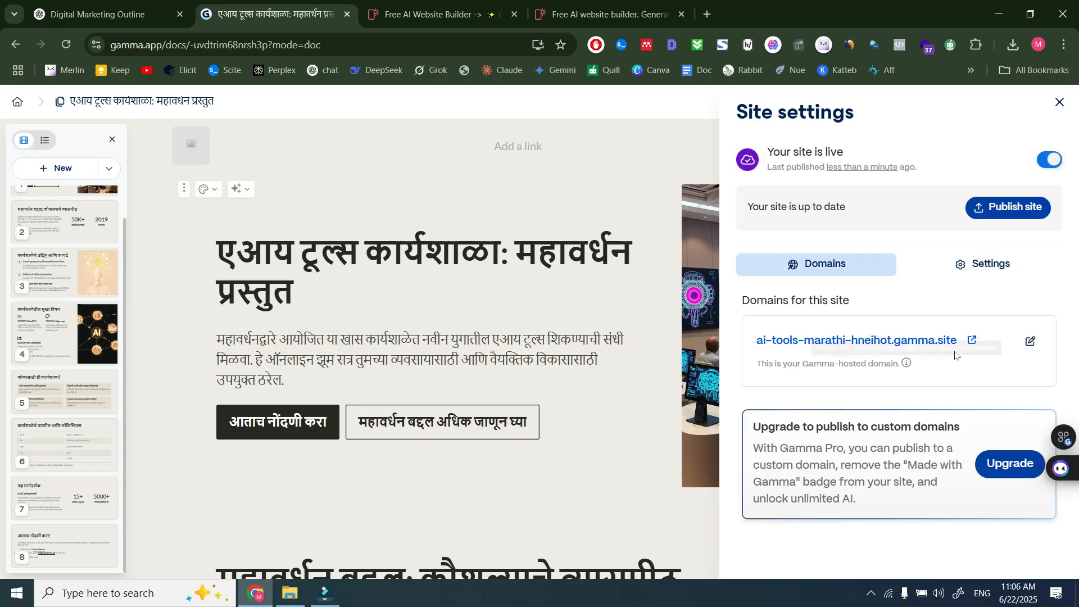
{"action": "left_click", "coordinate": [1030, 341]}
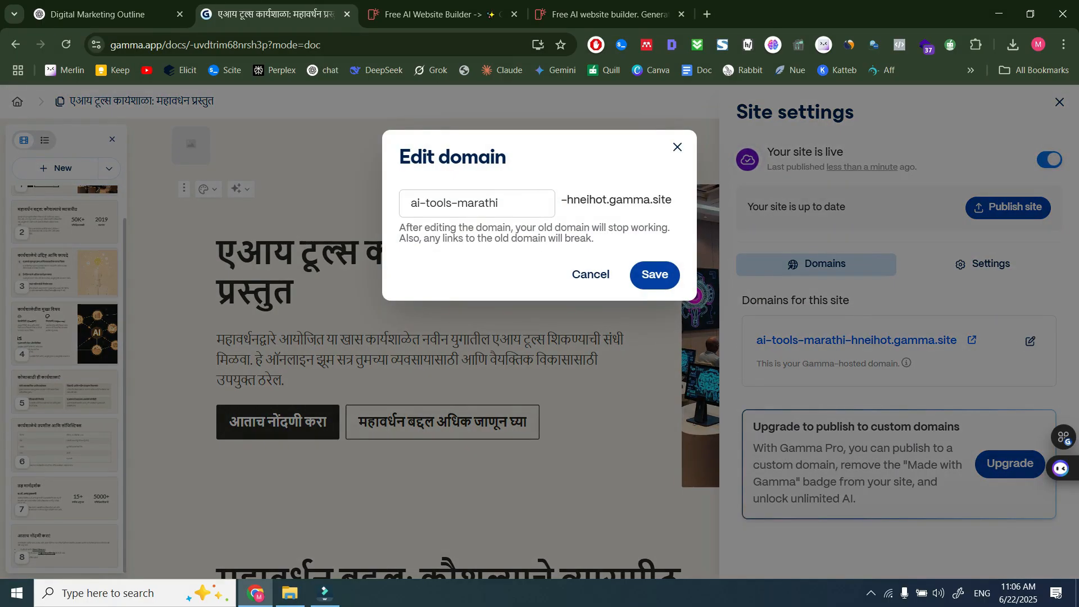
{"action": "left_click", "coordinate": [513, 207]}
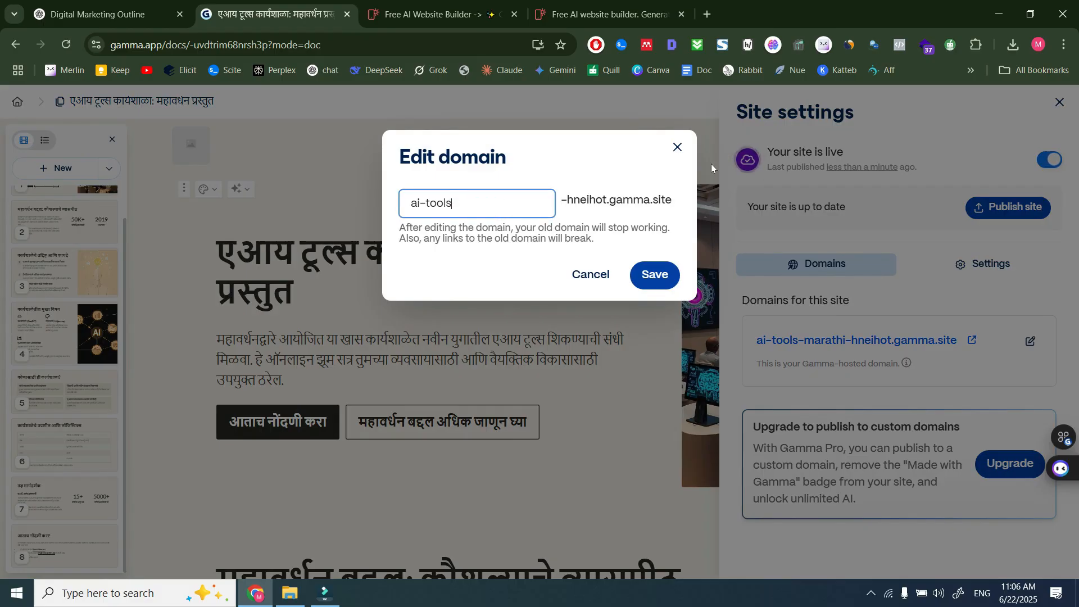
{"action": "left_click", "coordinate": [654, 274]}
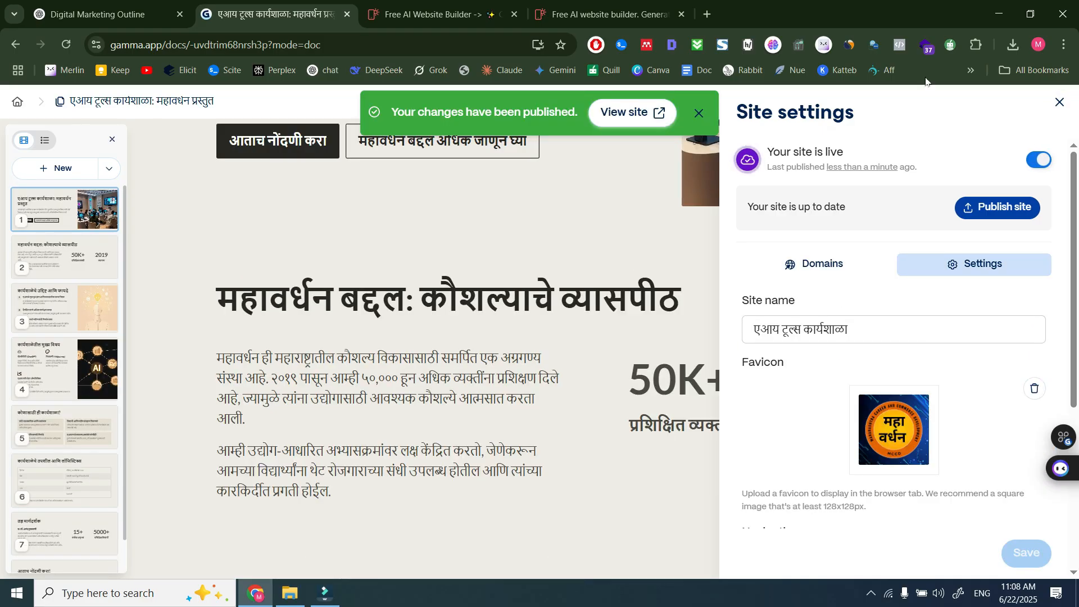
{"action": "left_click", "coordinate": [1059, 103]}
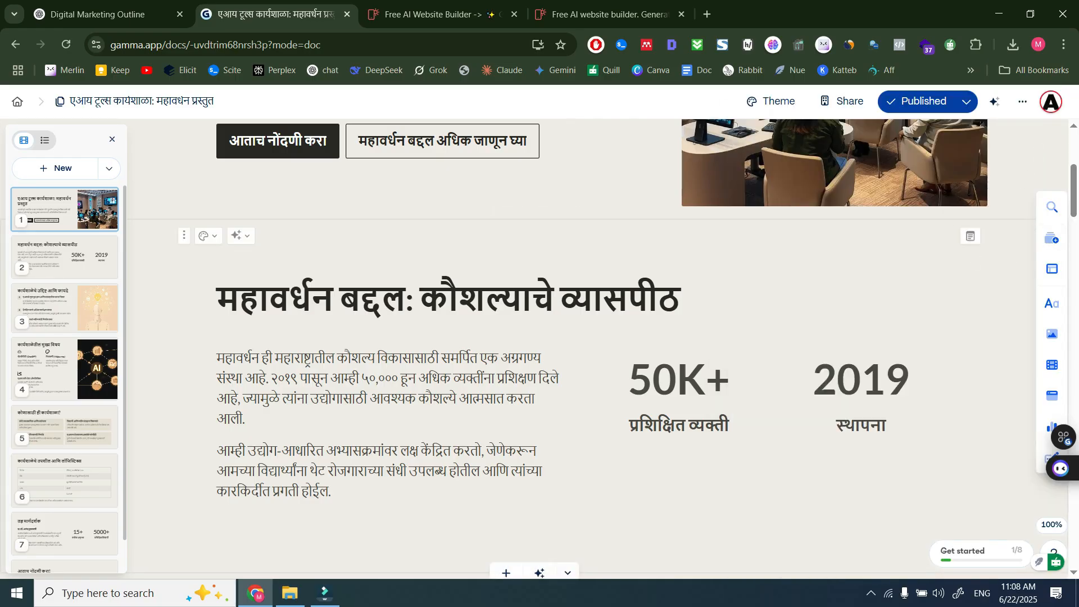
Insert an AI image block as a new card between the "महावर्धन बद्दल" and "कार्यशाळेचे उद्दिष्ट आणि फायदे" sections
{"action": "scroll", "coordinate": [596, 349], "scroll_direction": "down", "scroll_amount": 15}
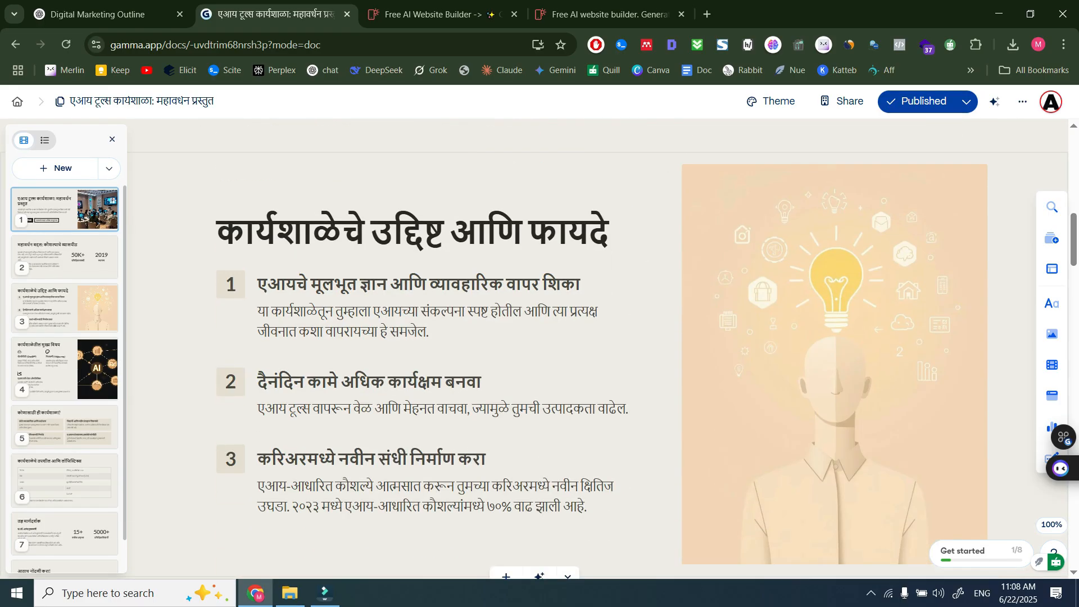
{"action": "scroll", "coordinate": [1055, 349], "scroll_direction": "up", "scroll_amount": 6}
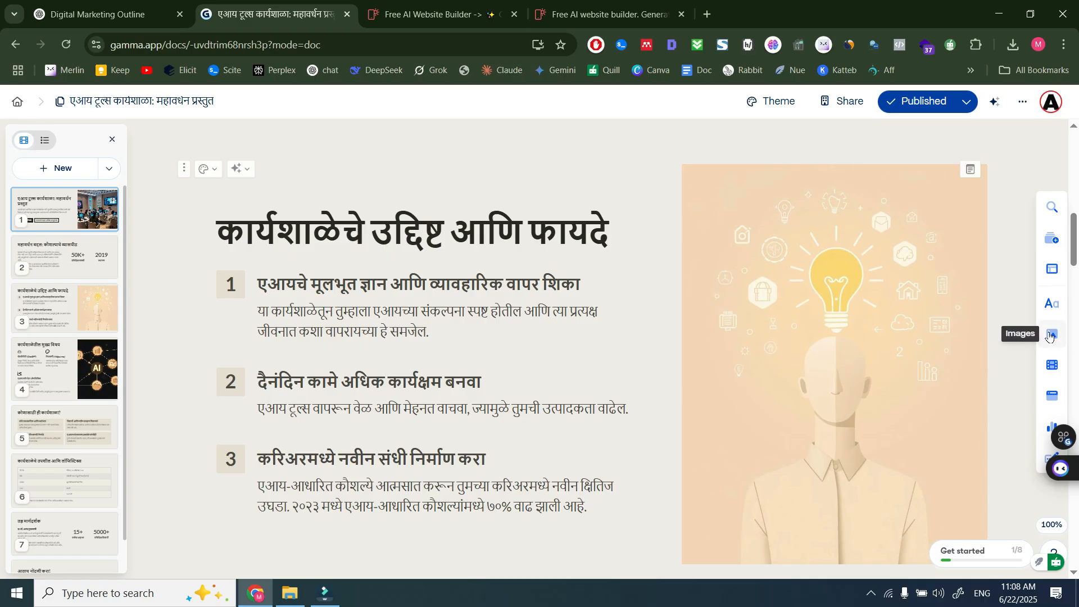
{"action": "left_click", "coordinate": [1050, 335]}
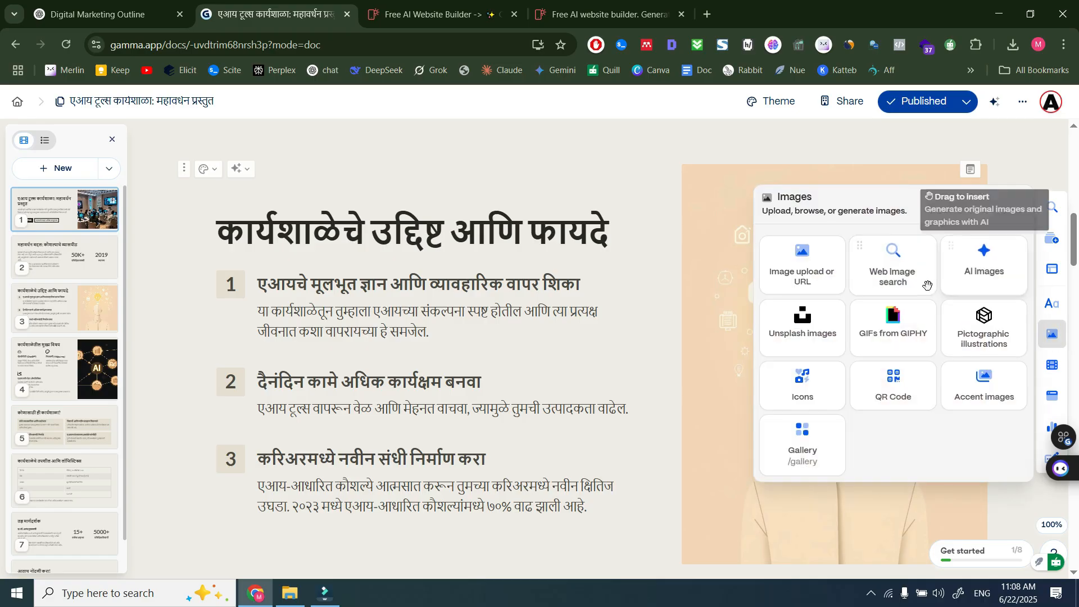
{"action": "left_click_drag", "start_coordinate": [736, 234], "coordinate": [531, 170]}
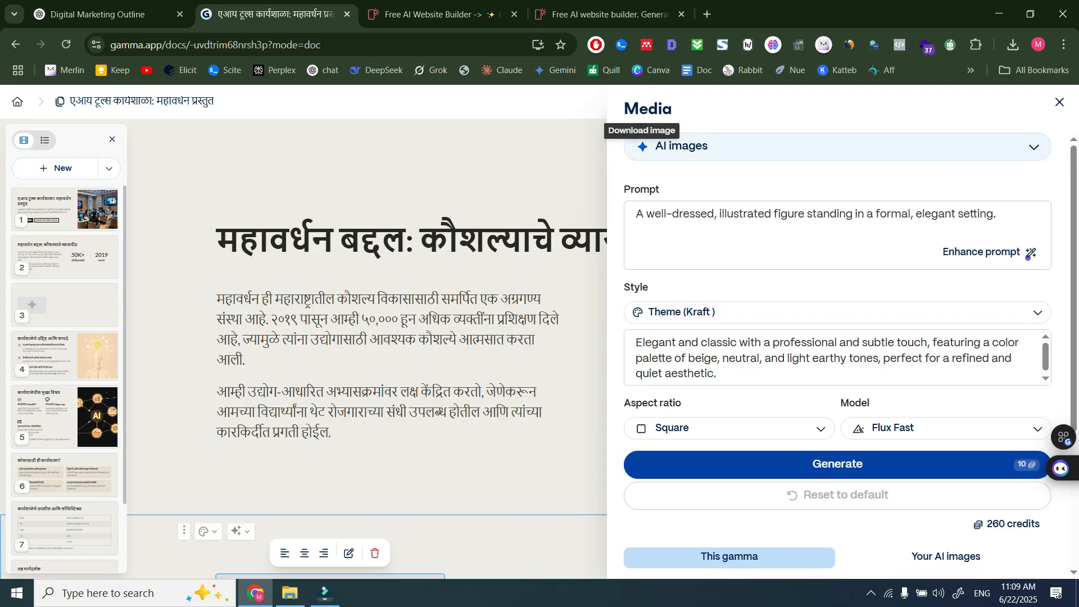
Replace the AI image prompt with "seo related image" and enhance it
{"action": "left_click", "coordinate": [998, 220]}
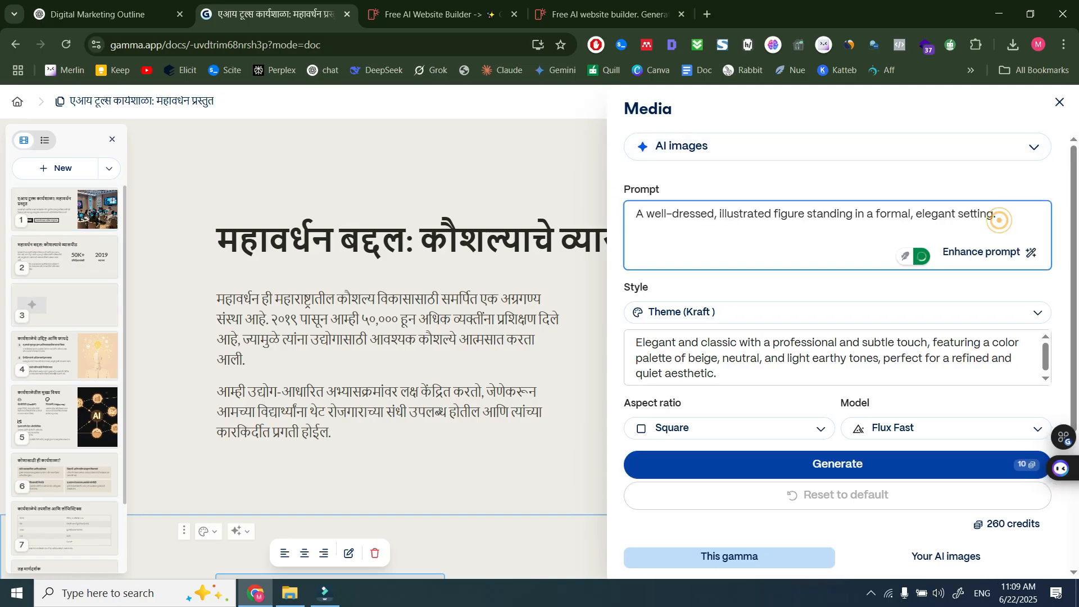
{"action": "key", "text": "ctrl+a"}
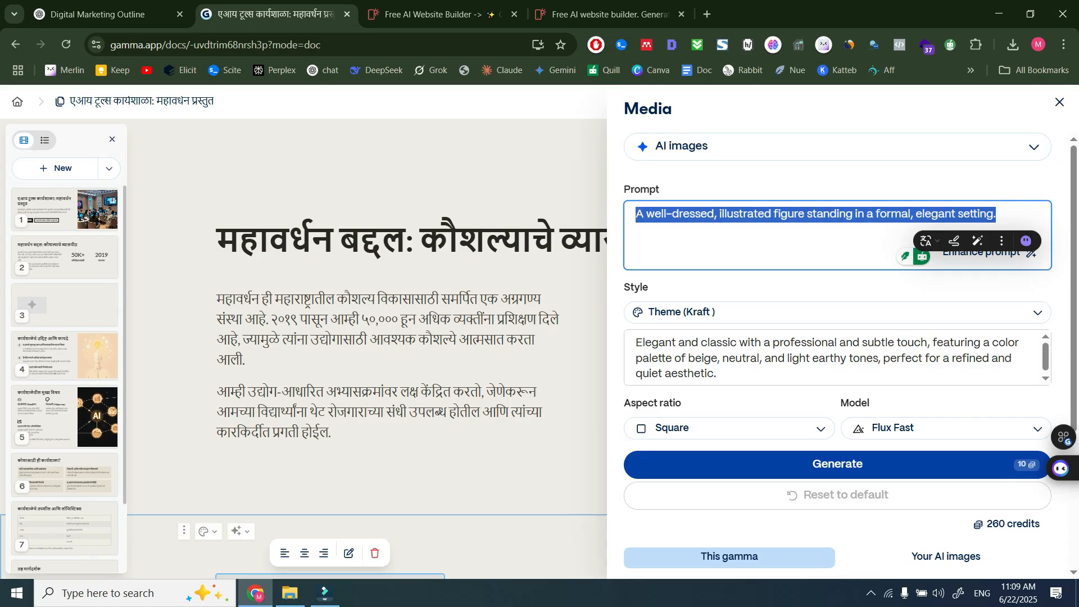
{"action": "type", "text": "seo related image"}
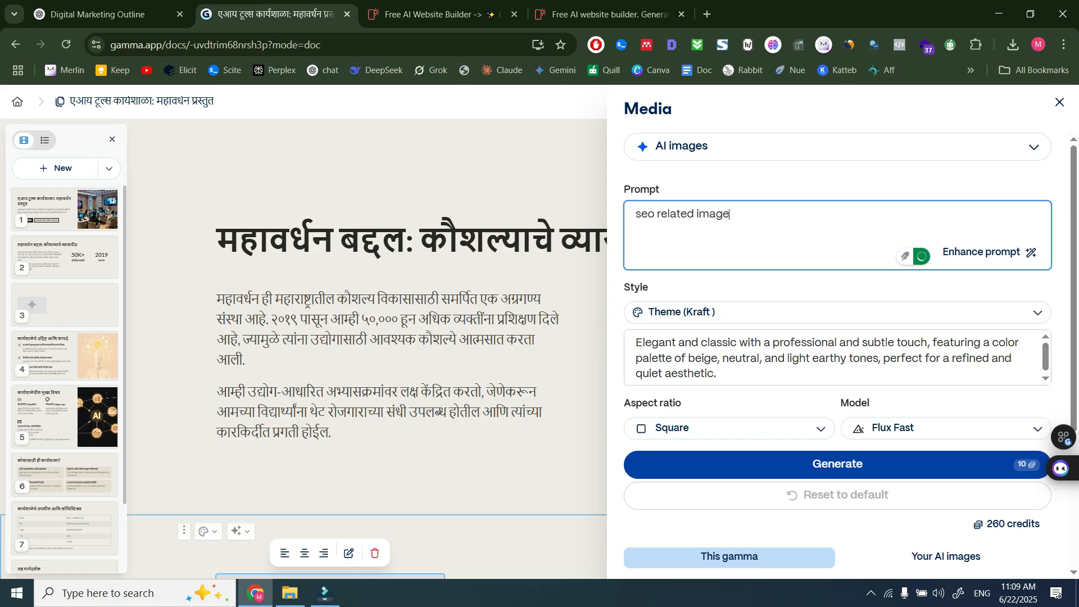
{"action": "left_click", "coordinate": [967, 254]}
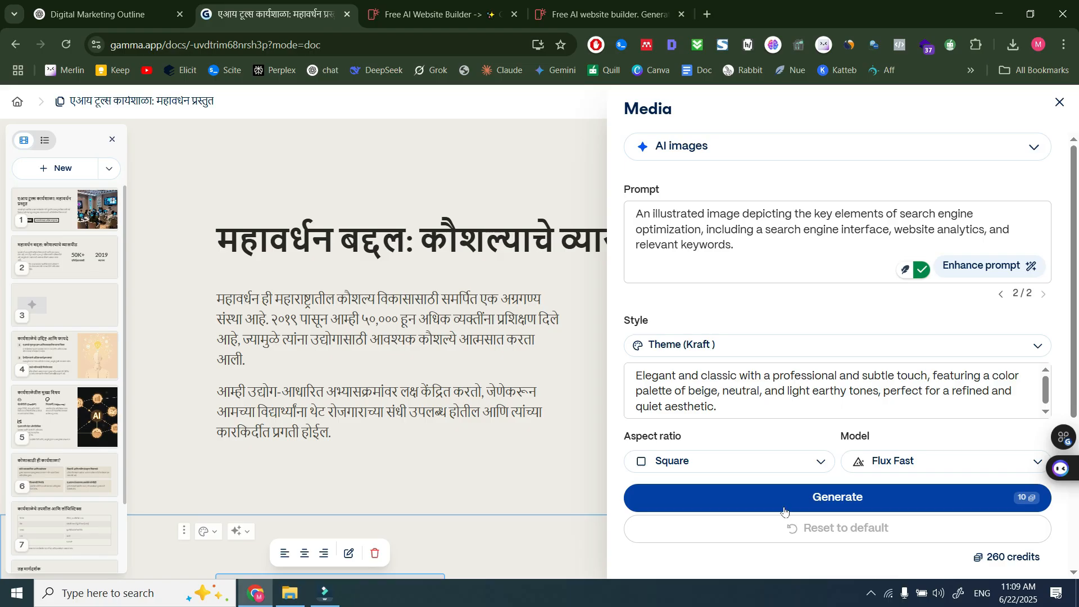
Set the image's aspect ratio to Landscape and generate it for the new card
{"action": "scroll", "coordinate": [751, 390], "scroll_direction": "down", "scroll_amount": 3}
{"action": "left_click", "coordinate": [776, 321]}
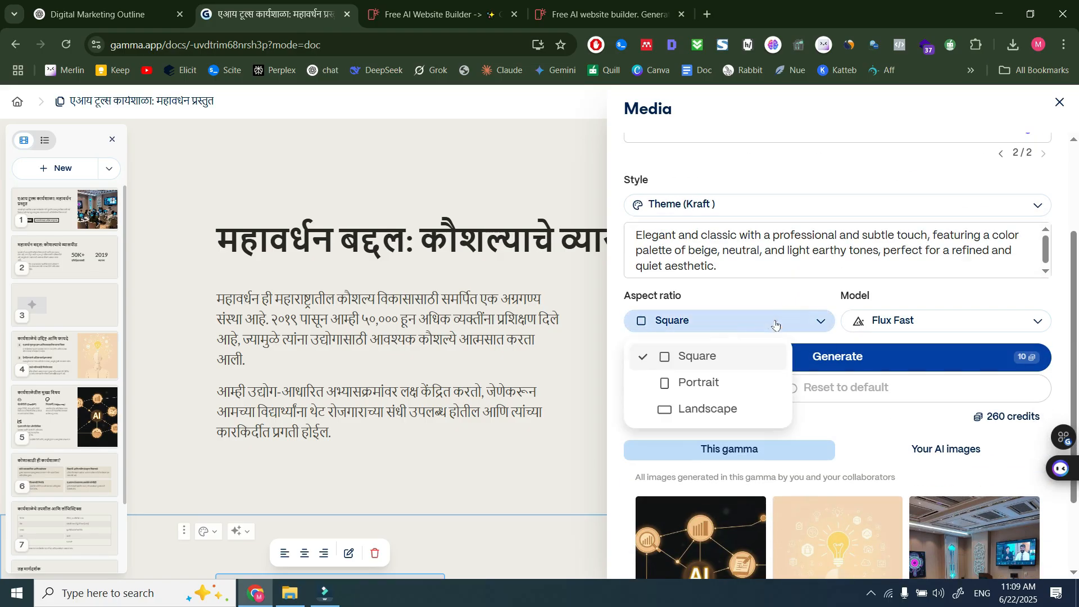
{"action": "left_click", "coordinate": [710, 407]}
{"action": "left_click", "coordinate": [860, 357]}
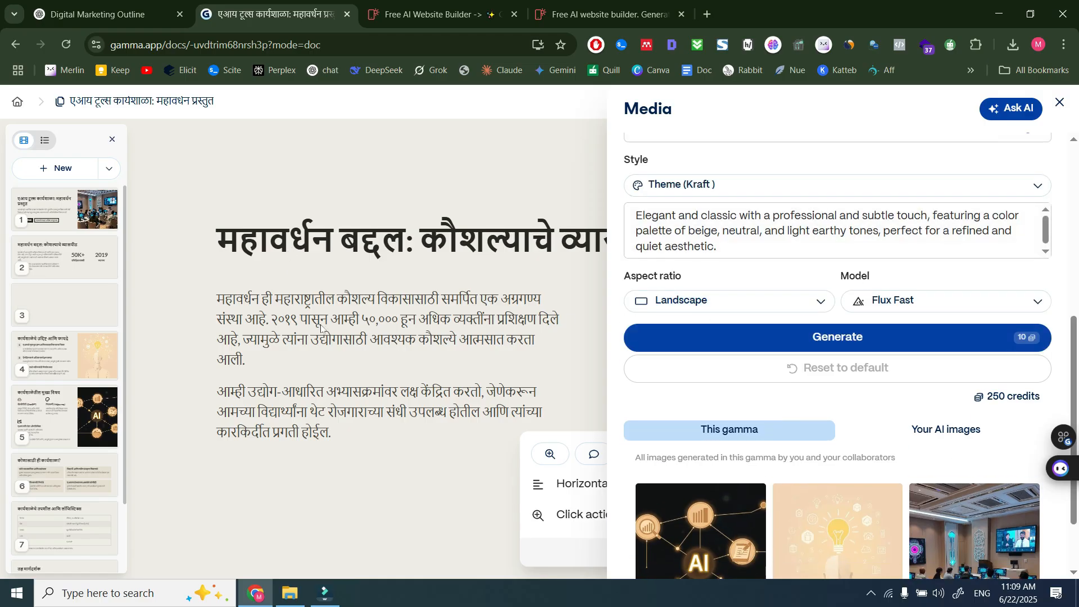
{"action": "scroll", "coordinate": [472, 361], "scroll_direction": "down", "scroll_amount": 5}
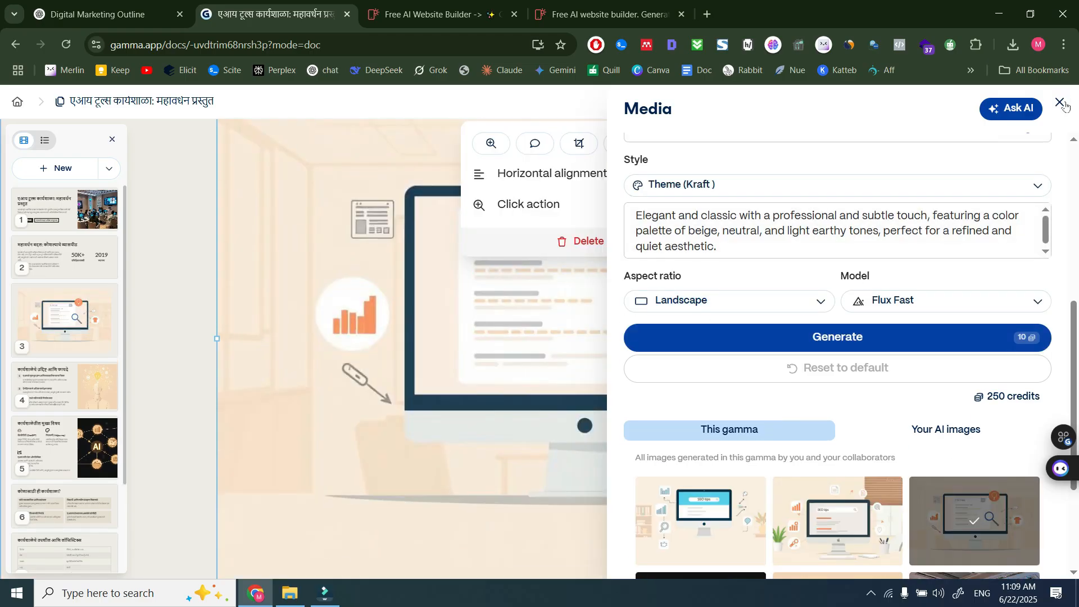
Close the media settings and add a card above the SEO image card using the two-column template with headings
{"action": "left_click", "coordinate": [1060, 102]}
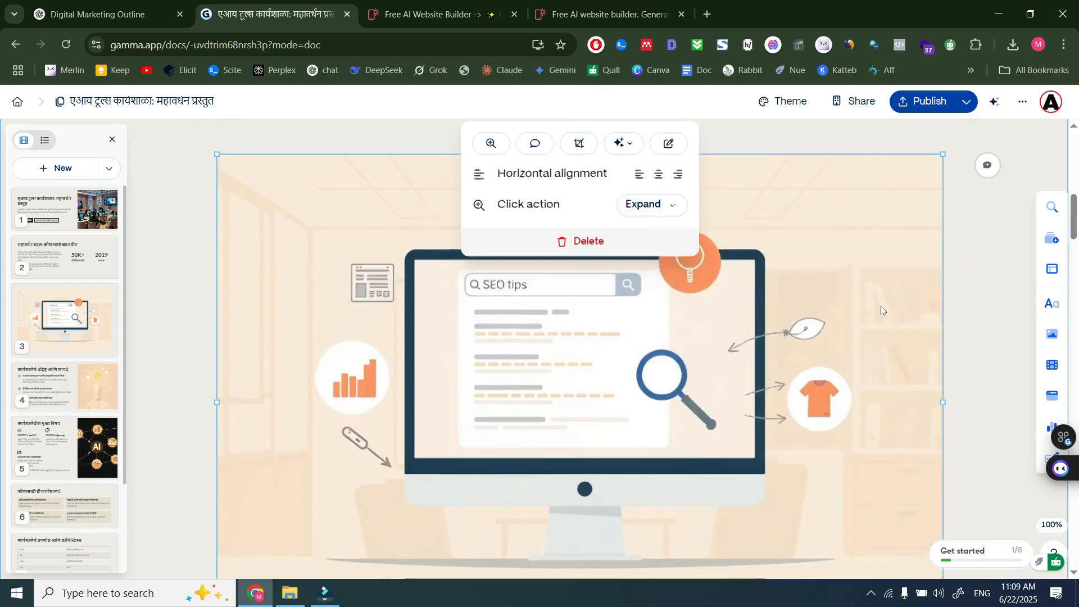
{"action": "scroll", "coordinate": [879, 308], "scroll_direction": "up", "scroll_amount": 3}
{"action": "scroll", "coordinate": [879, 308], "scroll_direction": "up", "scroll_amount": 3}
{"action": "scroll", "coordinate": [879, 309], "scroll_direction": "down", "scroll_amount": 8}
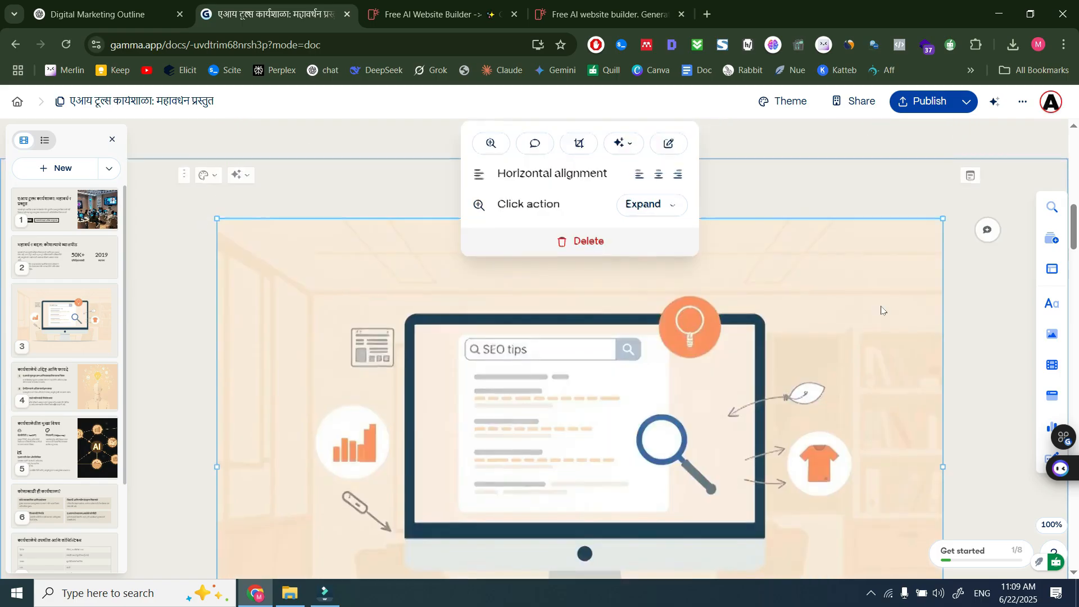
{"action": "scroll", "coordinate": [787, 319], "scroll_direction": "up", "scroll_amount": 5}
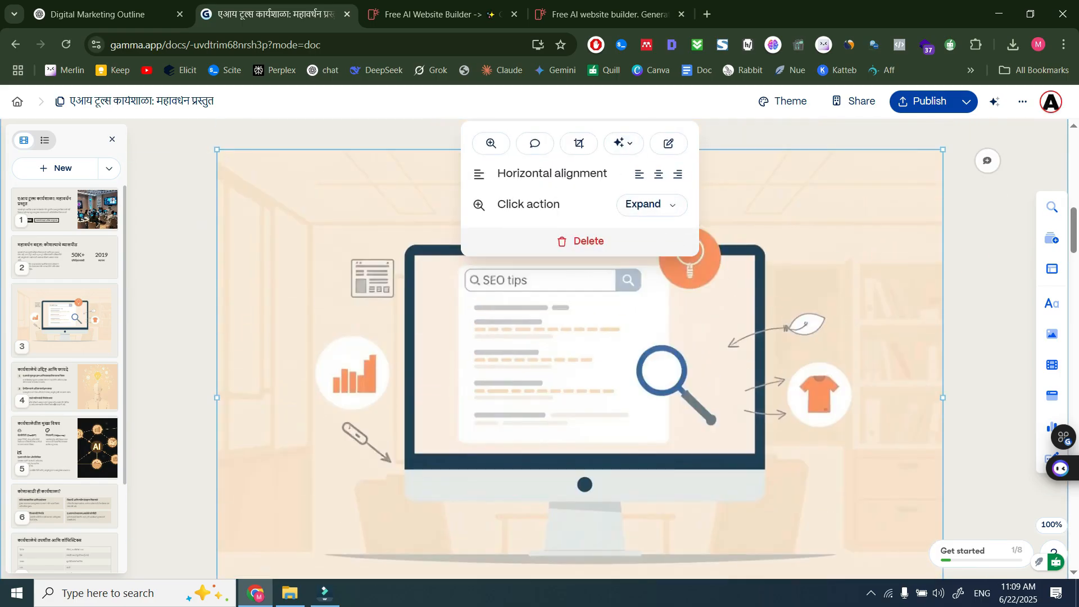
{"action": "scroll", "coordinate": [585, 349], "scroll_direction": "up", "scroll_amount": 5}
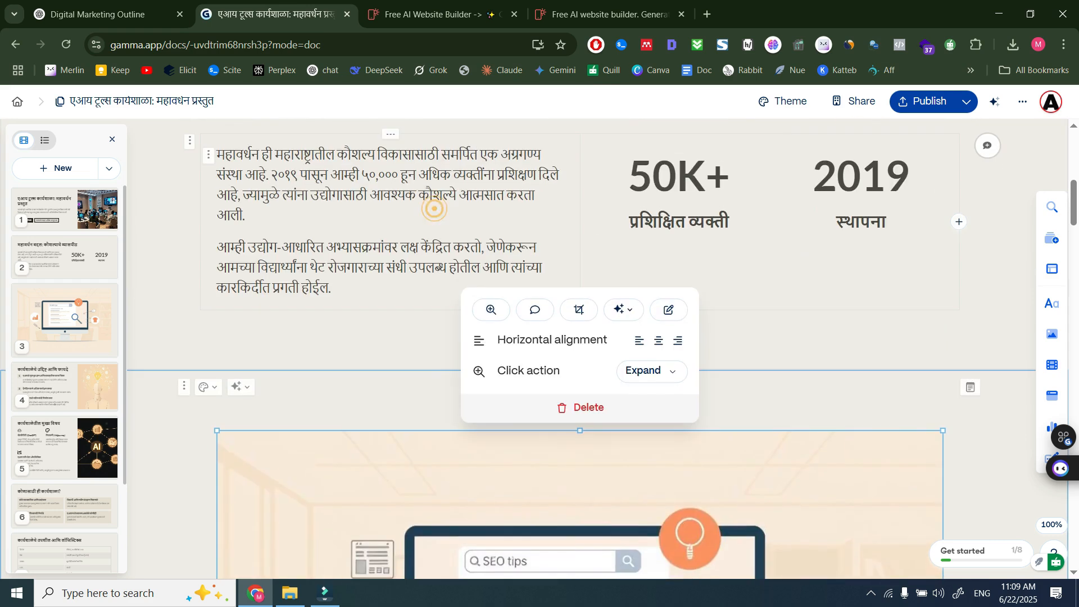
{"action": "left_click", "coordinate": [505, 354]}
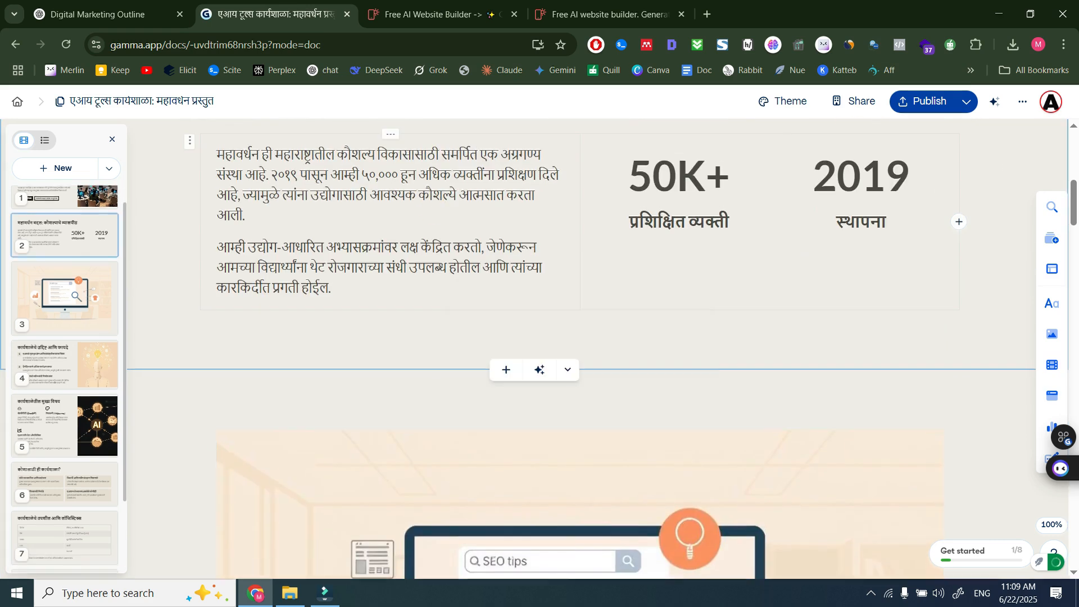
{"action": "left_click", "coordinate": [504, 370]}
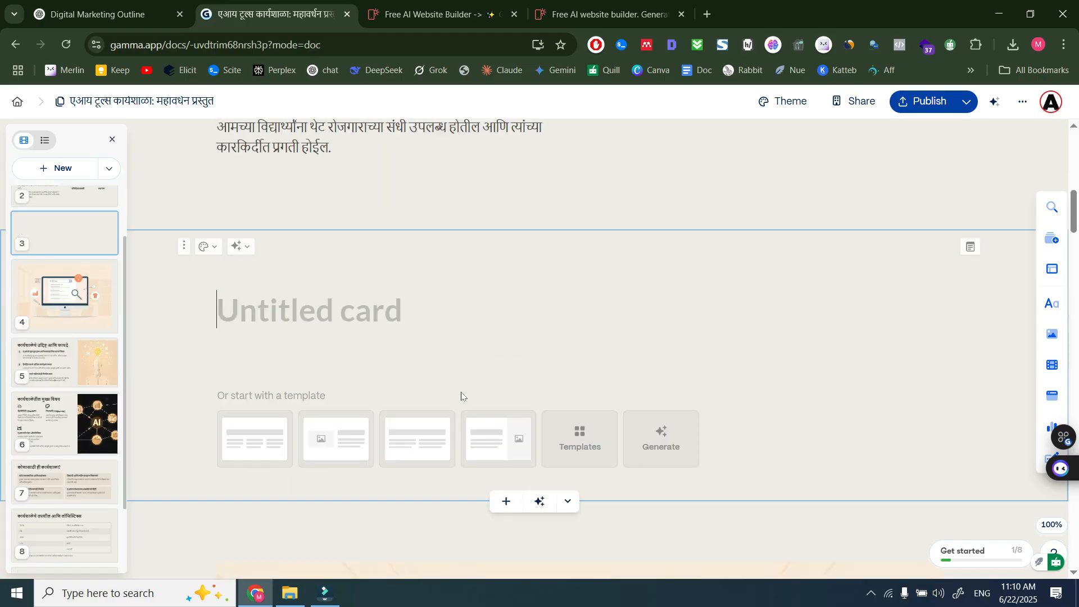
{"action": "left_click", "coordinate": [583, 440]}
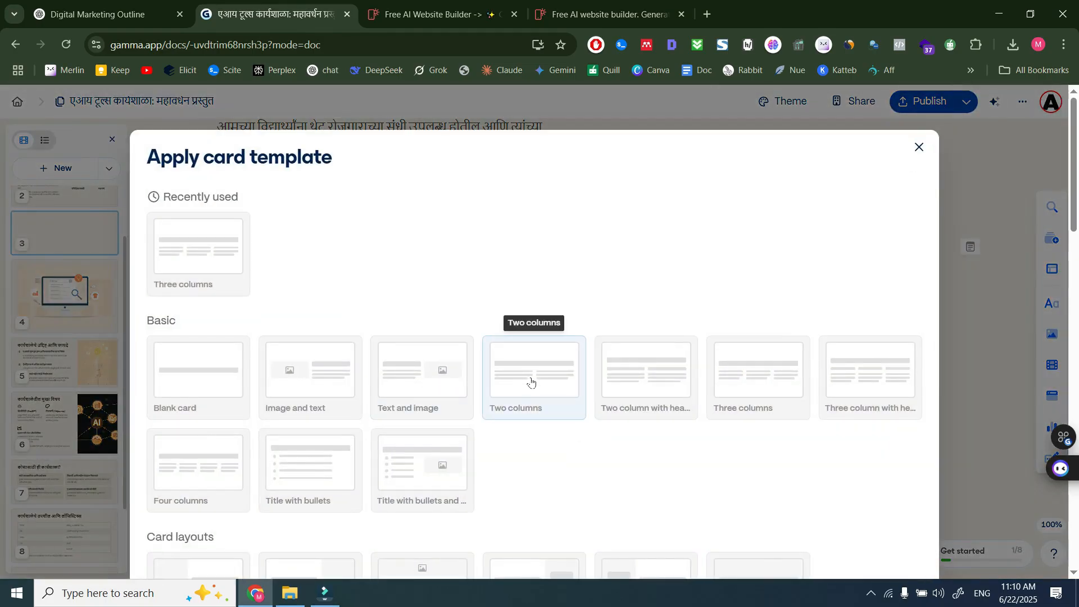
{"action": "left_click", "coordinate": [630, 381]}
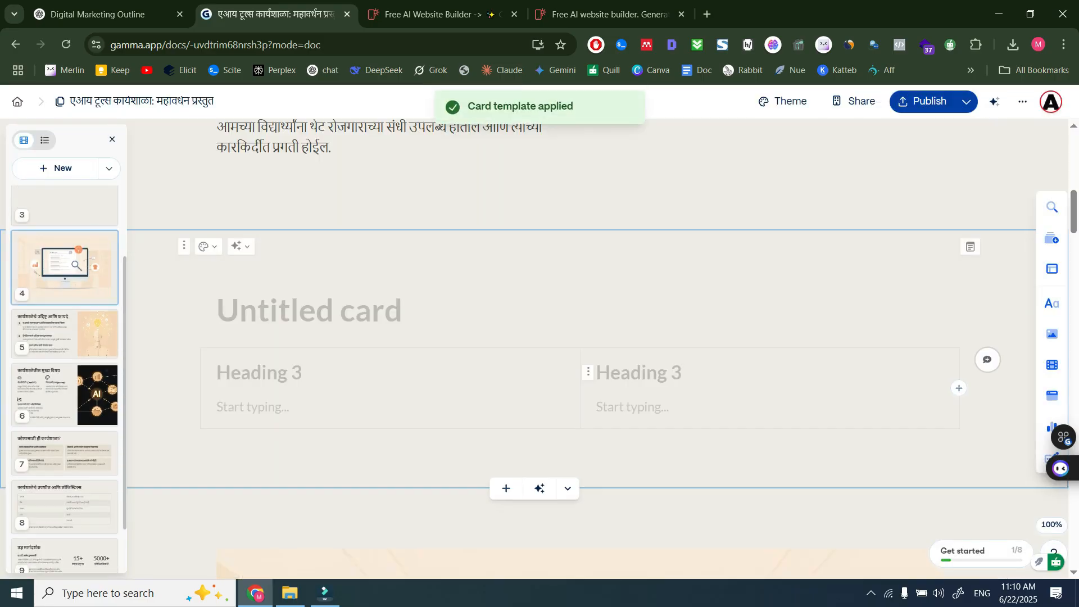
Title the new card "Digital Marketing Canvas is Huge"
{"action": "type", "text": "Digital Marketing Cnvas"}
{"action": "key", "text": "BackSpace"}
{"action": "key", "text": "BackSpace"}
{"action": "key", "text": "BackSpace"}
{"action": "key", "text": "BackSpace"}
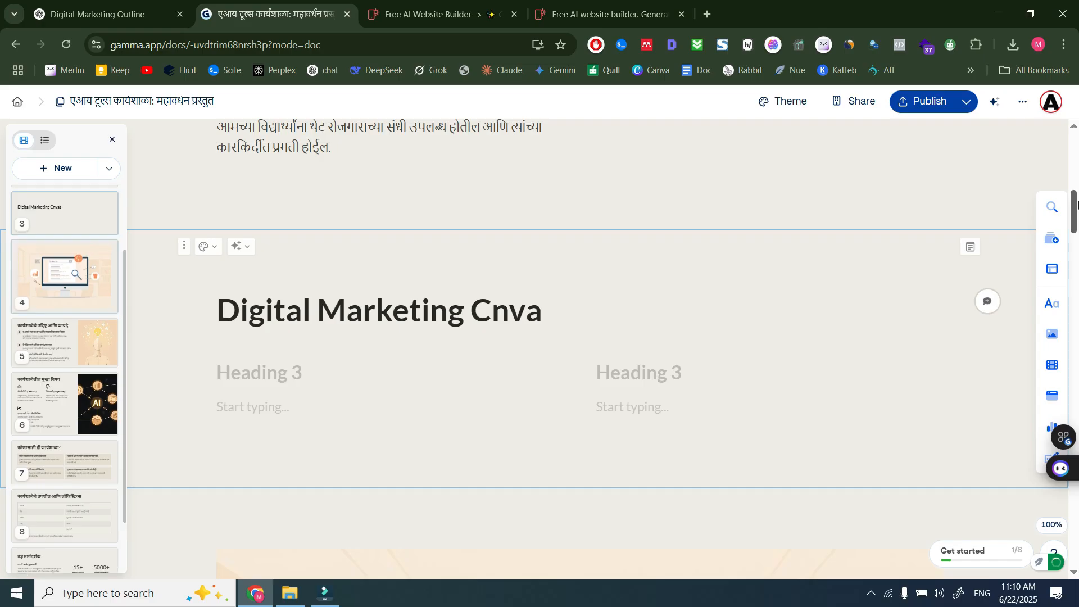
{"action": "type", "text": "anvas"}
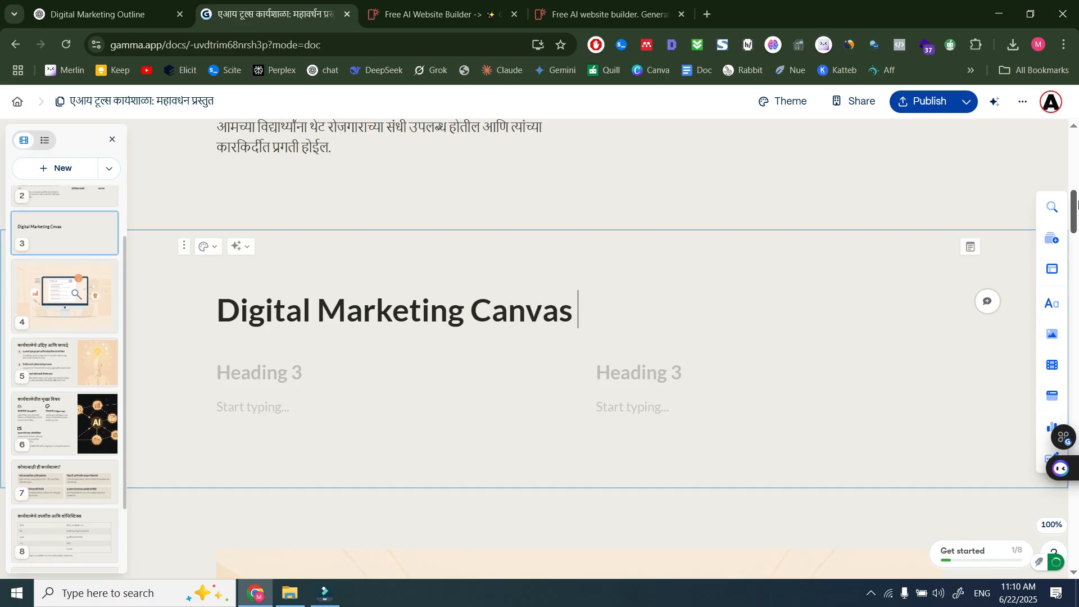
{"action": "type", "text": " is Huge"}
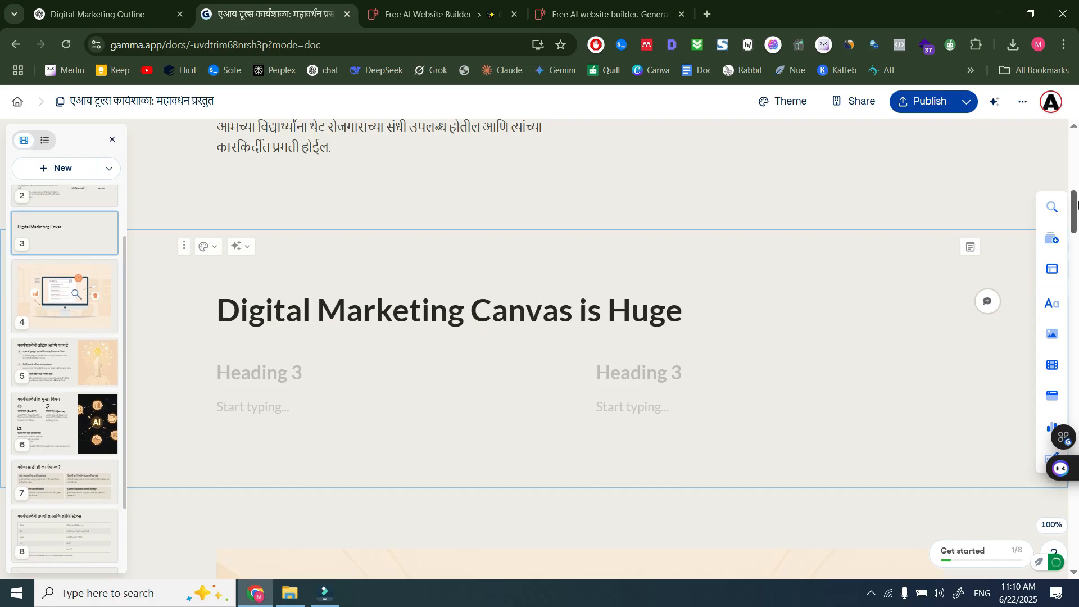
Enter "We are Here" and "Join Our Team" as the headings of the card's first and second columns
{"action": "key", "text": "Down"}
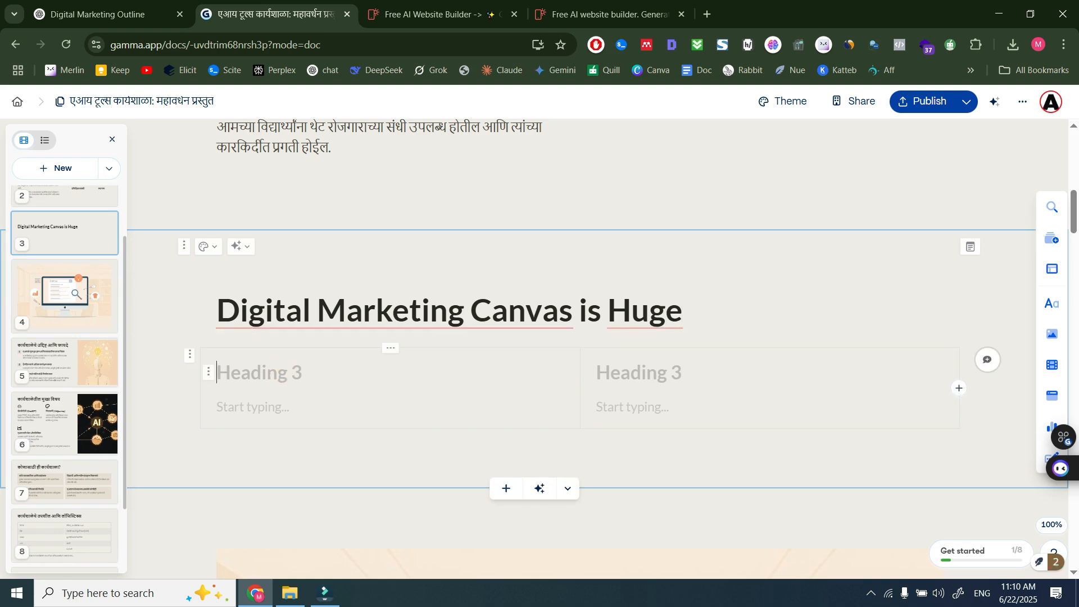
{"action": "type", "text": "W"}
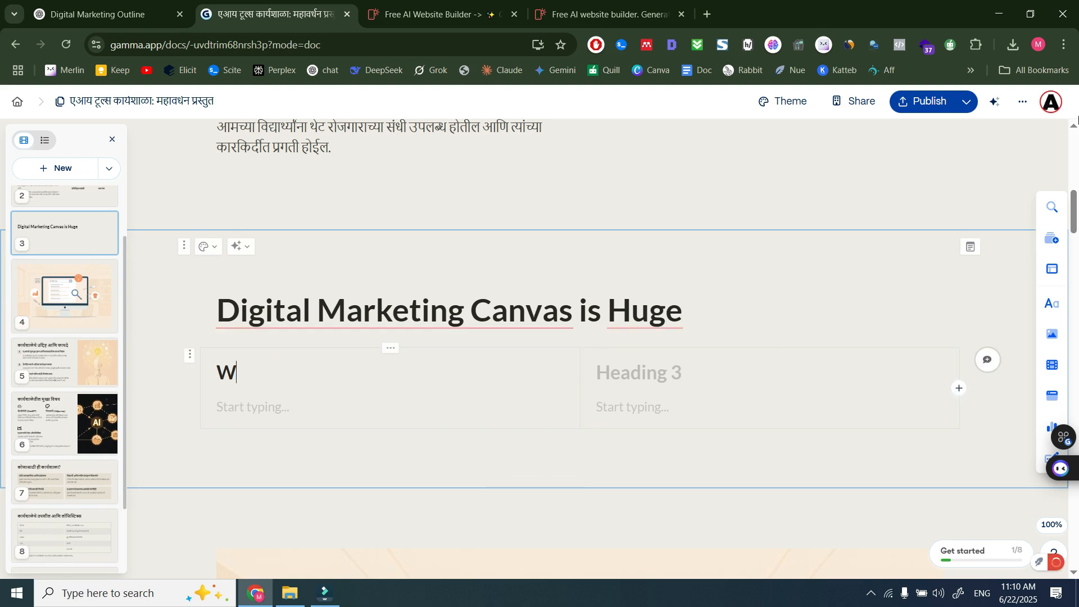
{"action": "type", "text": "e are Here"}
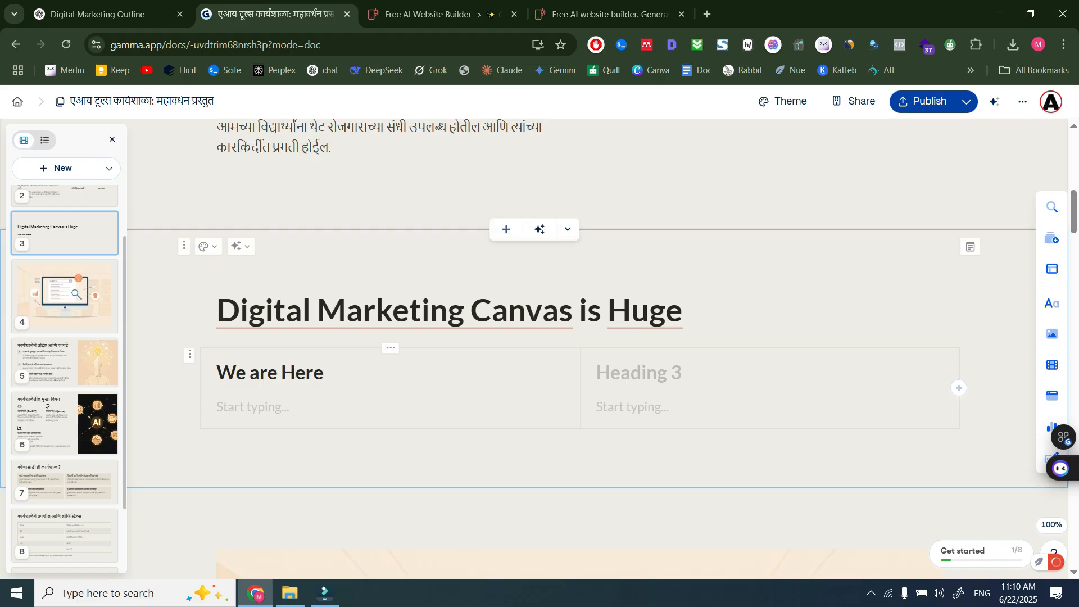
{"action": "left_click", "coordinate": [618, 372]}
{"action": "type", "text": "Join Our Team"}
Fill the first column's body with "At mahavardhan, we care for all segments." and the second's with "You are always welcome."
{"action": "left_click", "coordinate": [236, 420]}
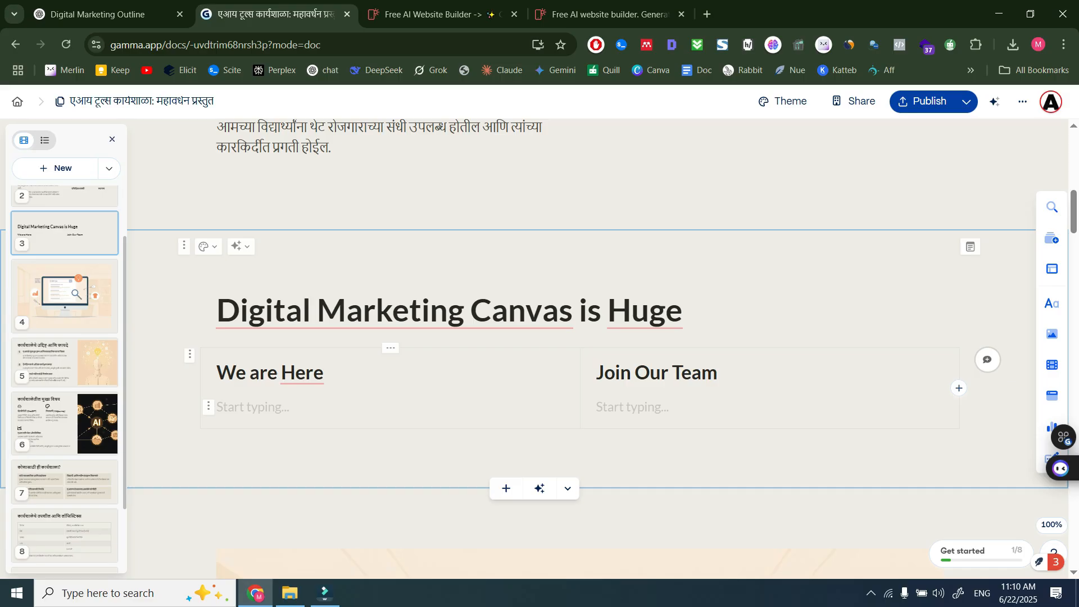
{"action": "type", "text": "At mahavardha"}
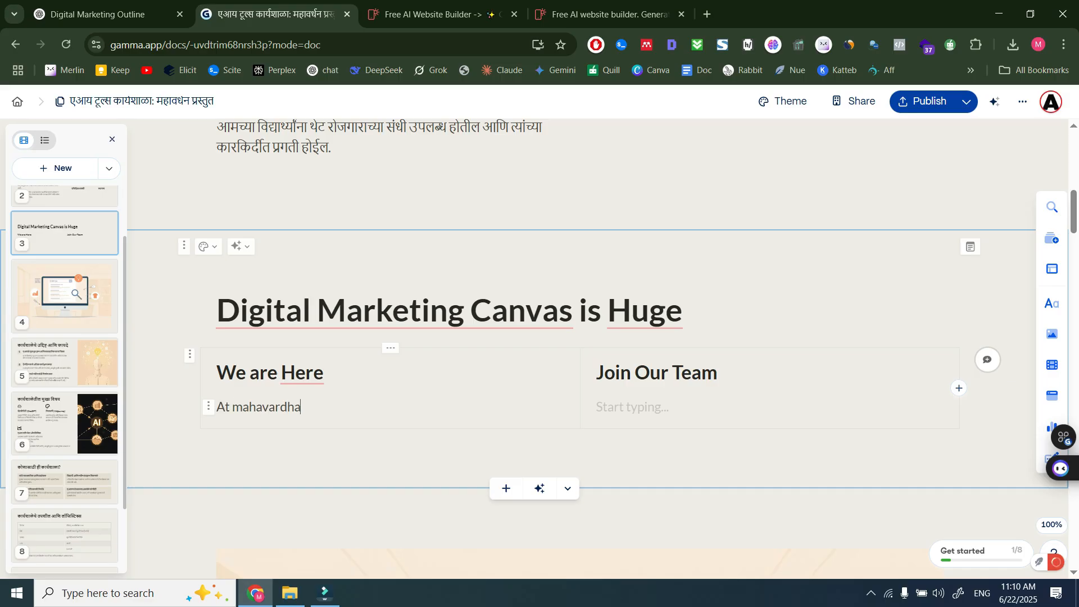
{"action": "type", "text": "n, we care for all seg"}
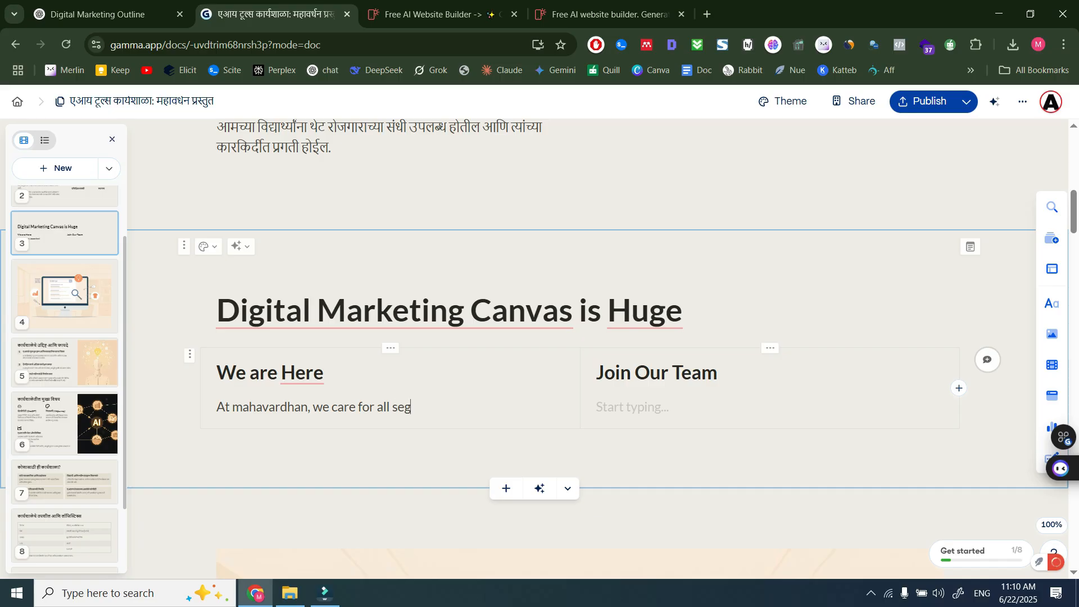
{"action": "type", "text": "ments."}
{"action": "left_click", "coordinate": [652, 374]}
{"action": "type", "text": "You a"}
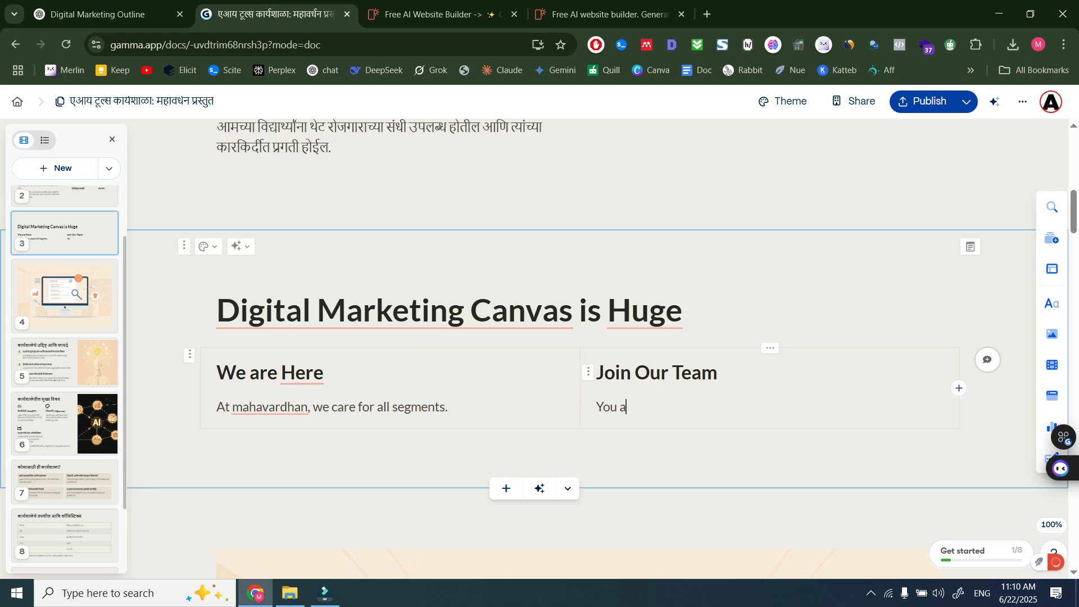
{"action": "type", "text": "re always welsome"}
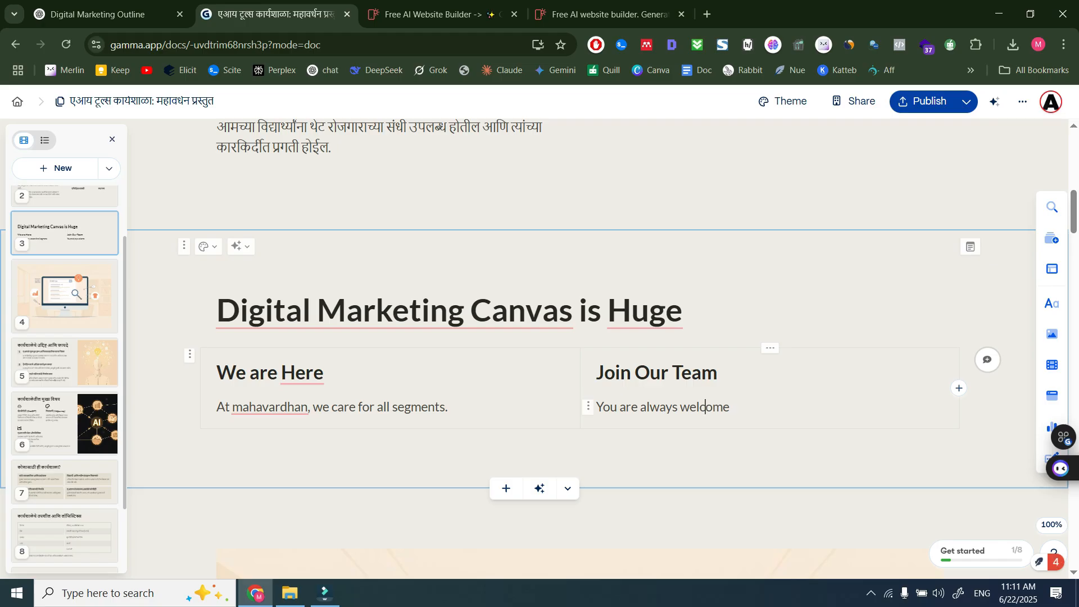
{"action": "type", "text": "."}
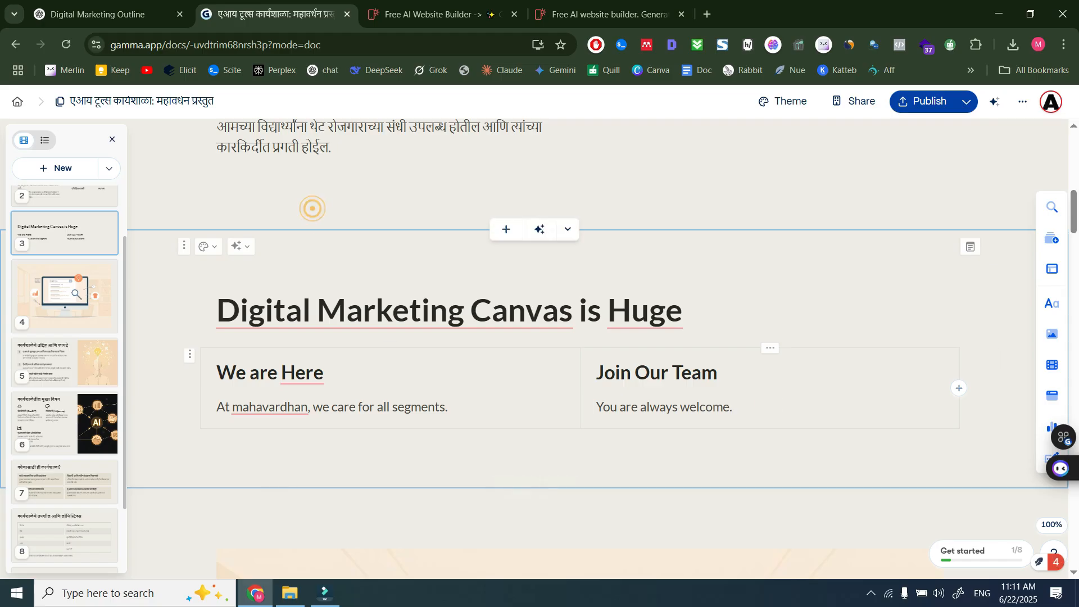
{"action": "left_click", "coordinate": [217, 177]}
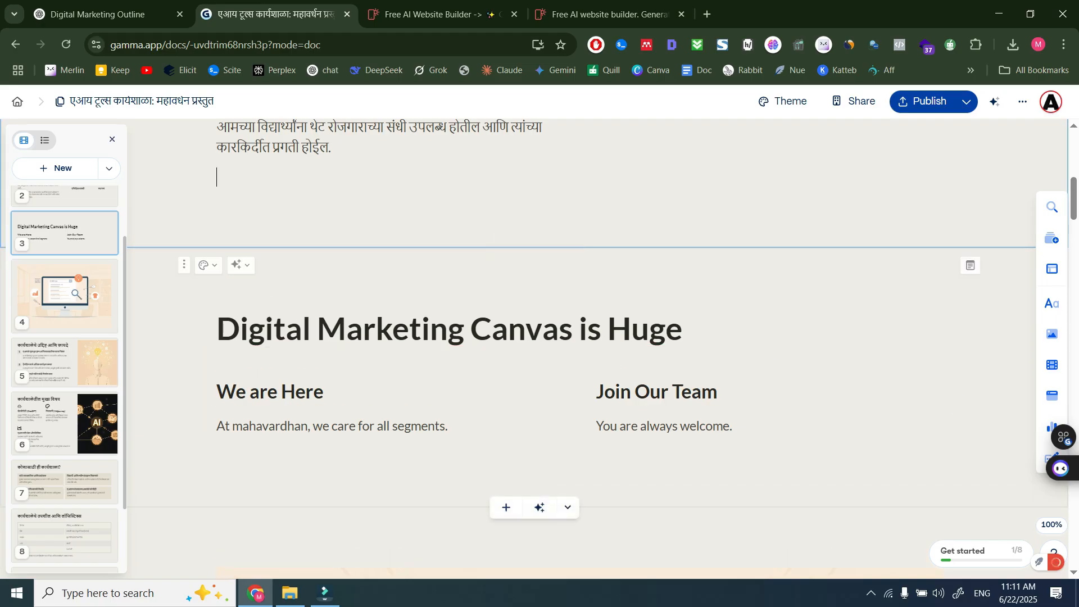
{"action": "key", "text": "BackSpace"}
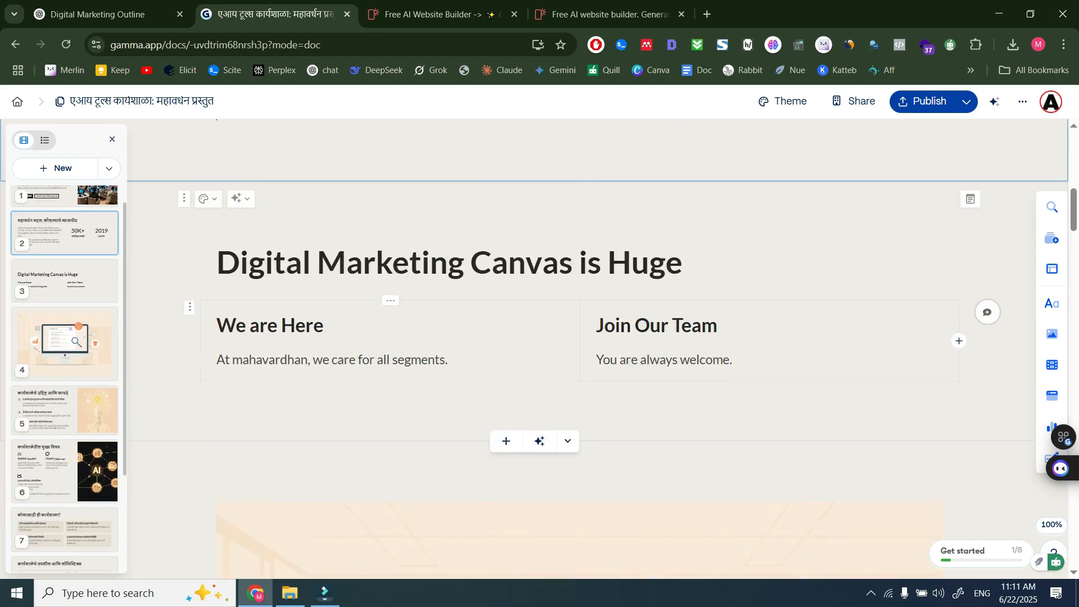
Generate a Marathi AI card at the end of the site from the prompt "Faqs"
{"action": "scroll", "coordinate": [464, 309], "scroll_direction": "down", "scroll_amount": 3}
{"action": "scroll", "coordinate": [464, 308], "scroll_direction": "down", "scroll_amount": 2}
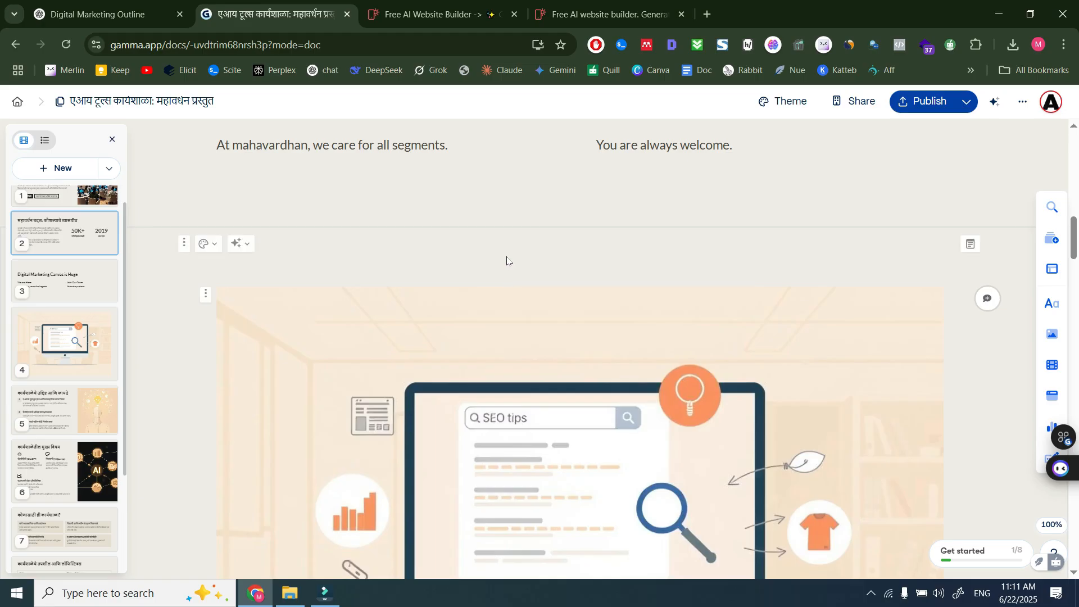
{"action": "scroll", "coordinate": [541, 442], "scroll_direction": "up", "scroll_amount": 3}
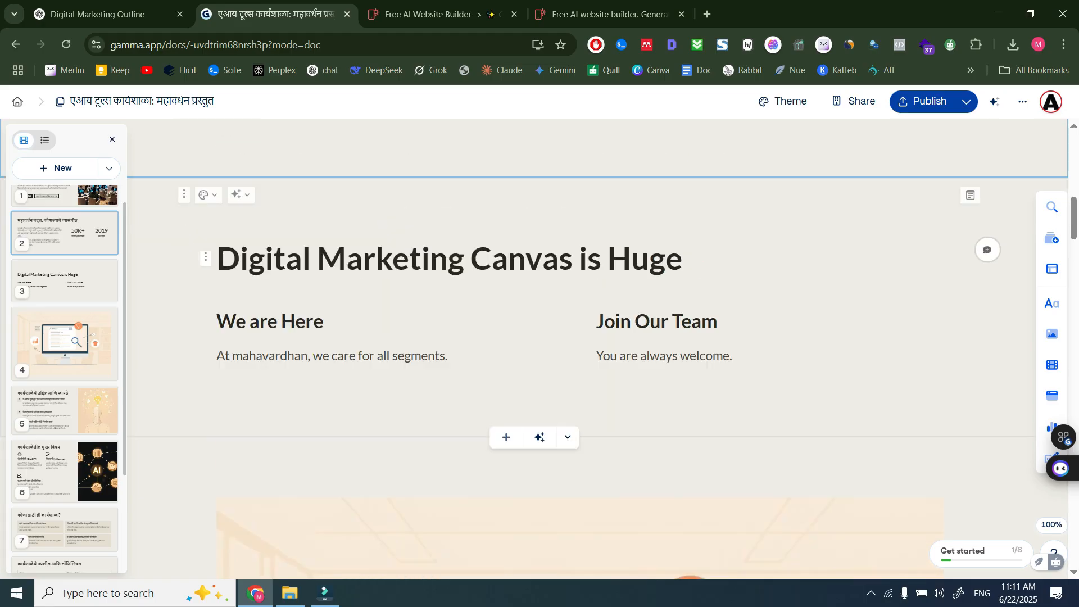
{"action": "left_click", "coordinate": [540, 439]}
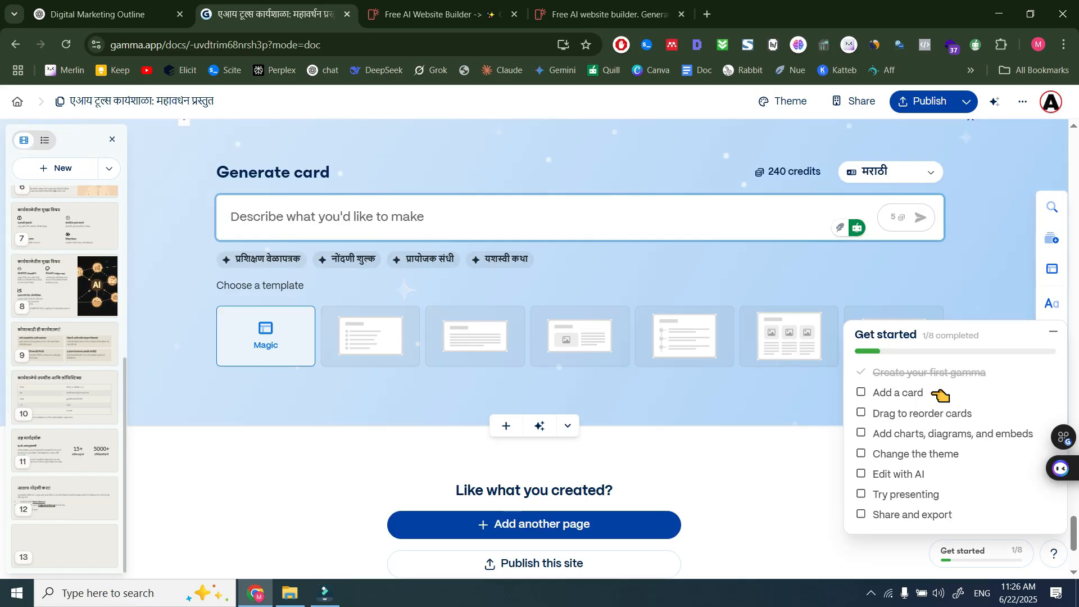
{"action": "left_click", "coordinate": [414, 225]}
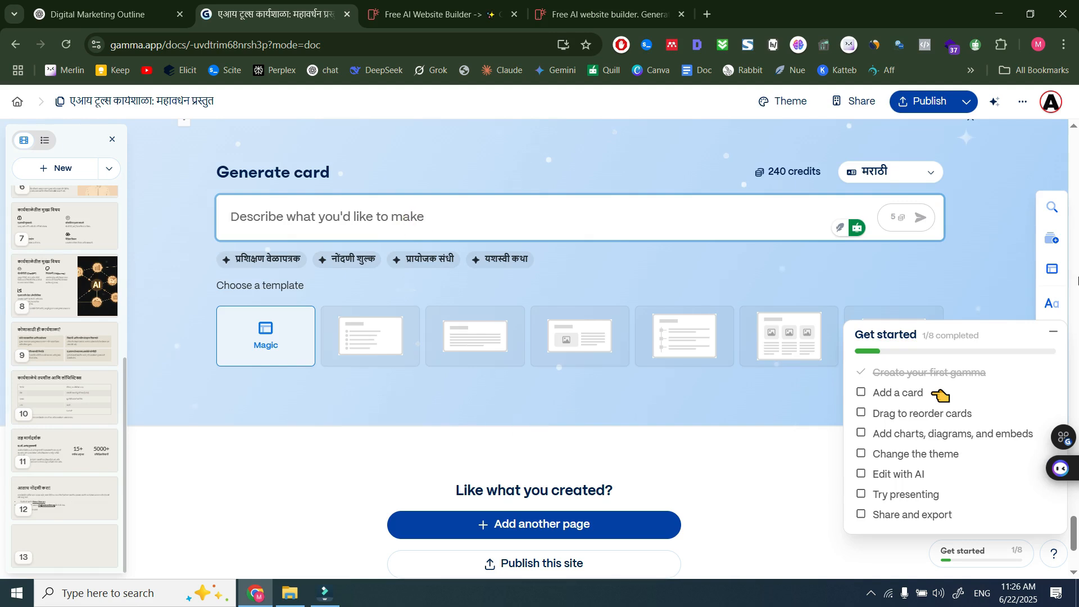
{"action": "type", "text": "Faqs"}
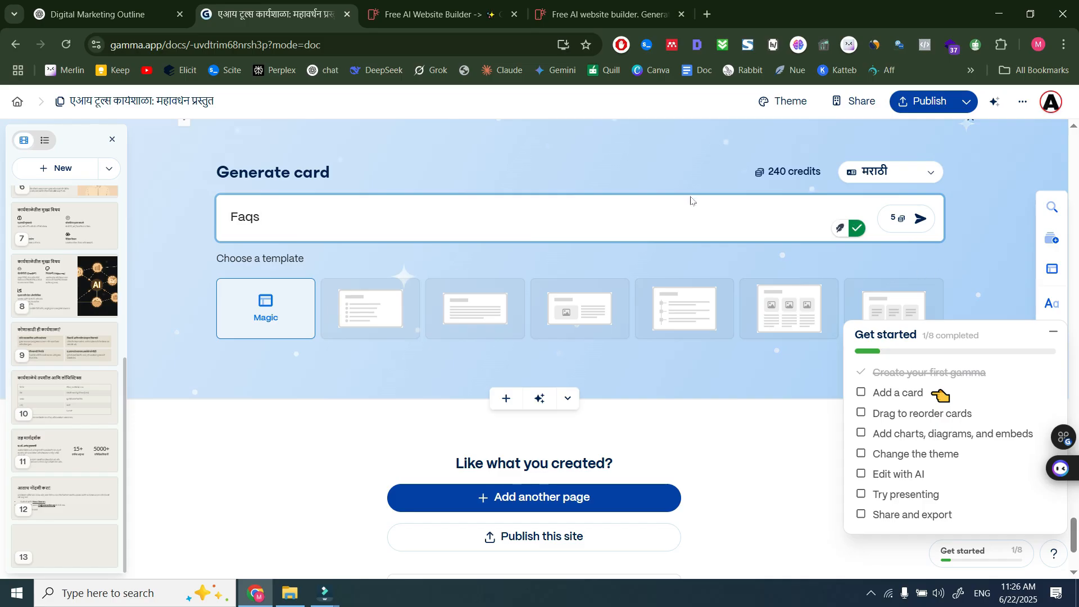
{"action": "left_click", "coordinate": [360, 314]}
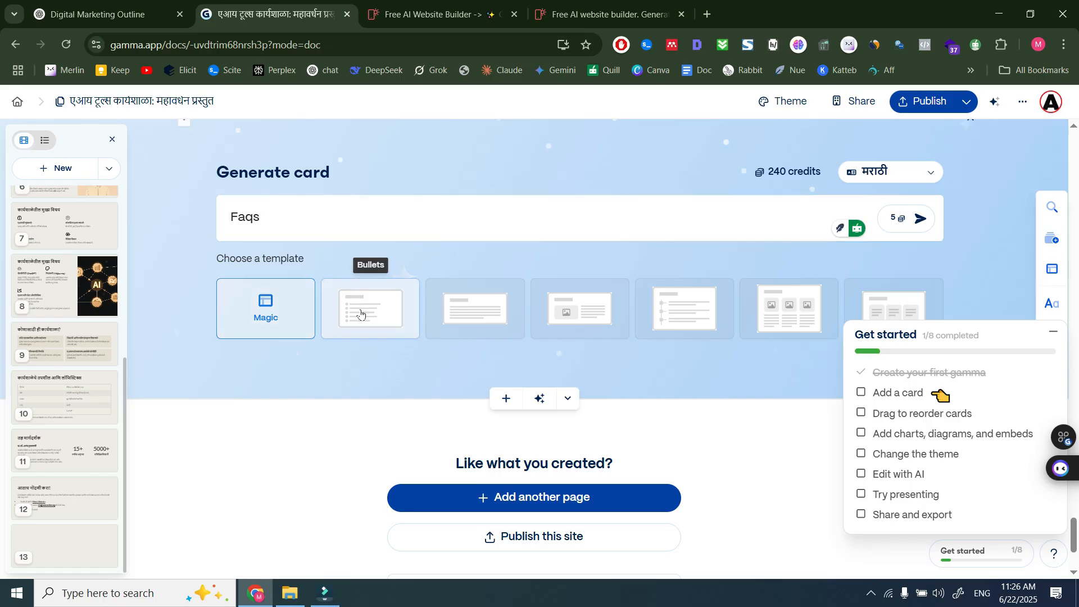
{"action": "left_click", "coordinate": [919, 220]}
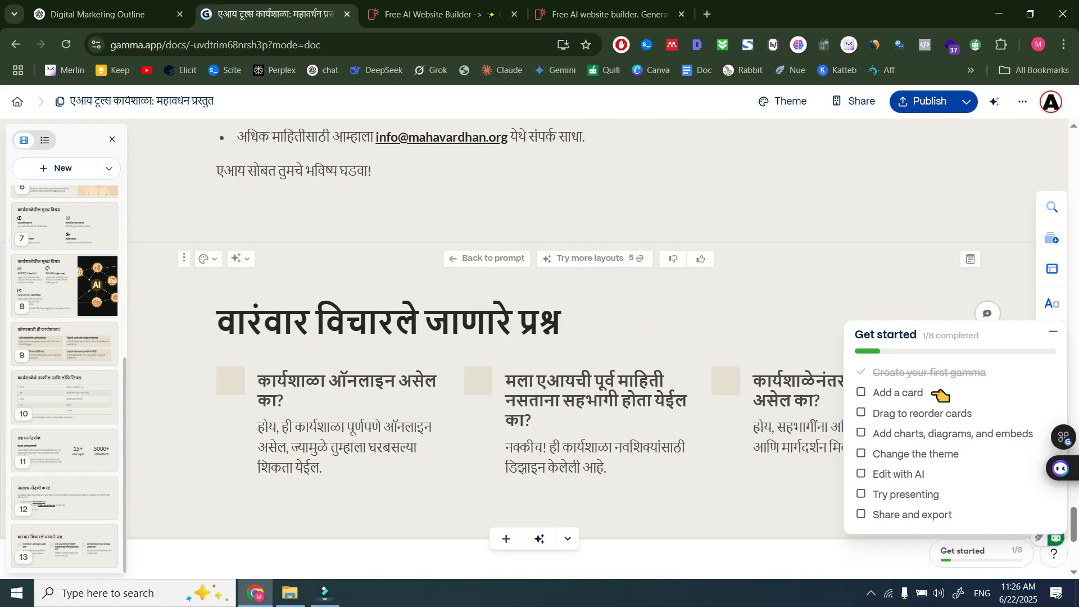
{"action": "scroll", "coordinate": [540, 349], "scroll_direction": "down", "scroll_amount": 1}
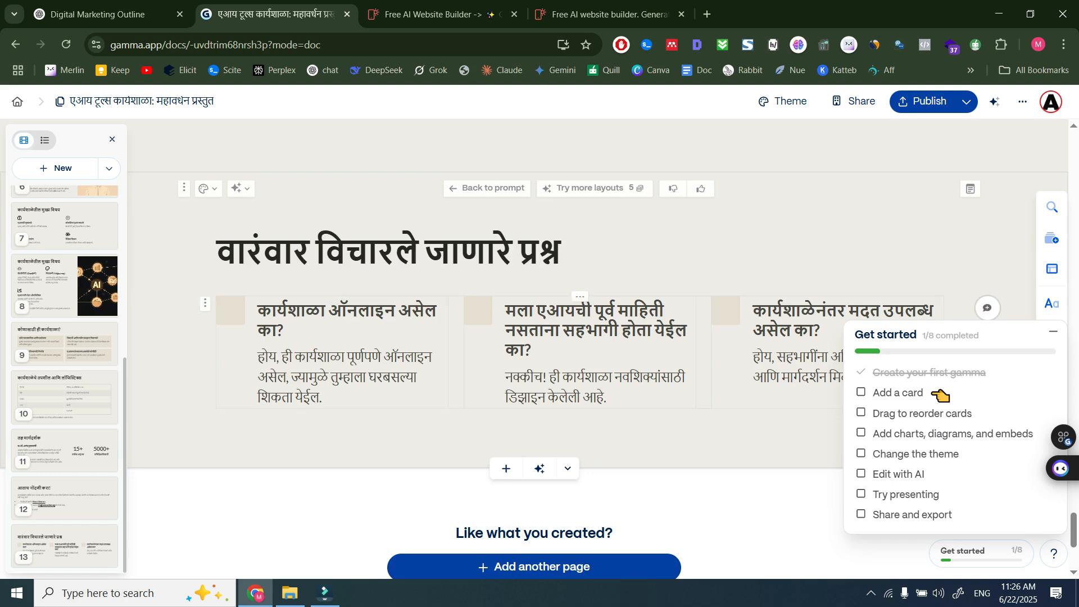
{"action": "scroll", "coordinate": [580, 349], "scroll_direction": "down", "scroll_amount": 1}
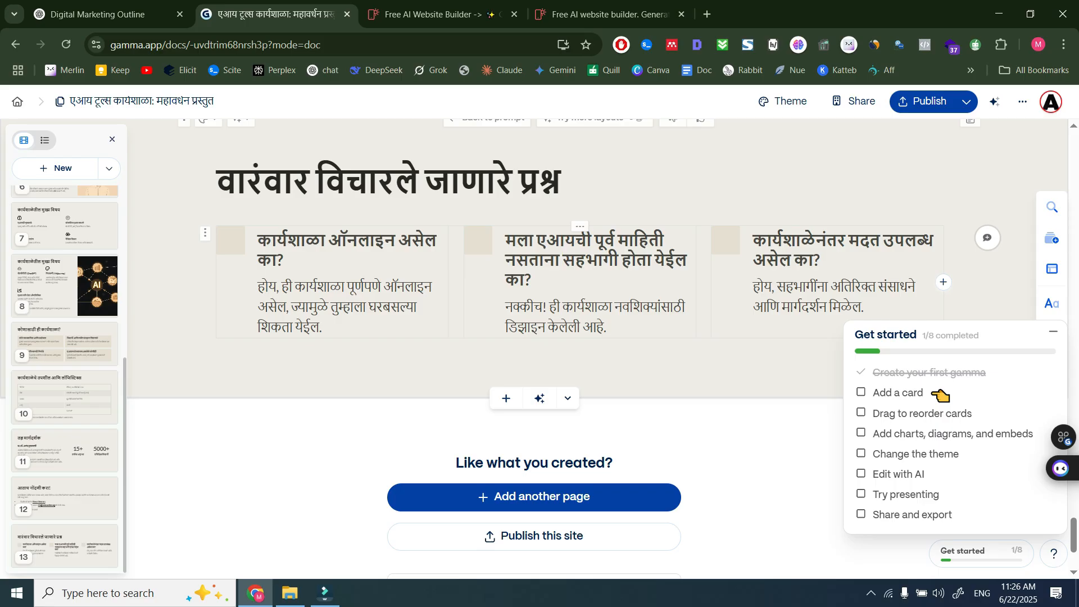